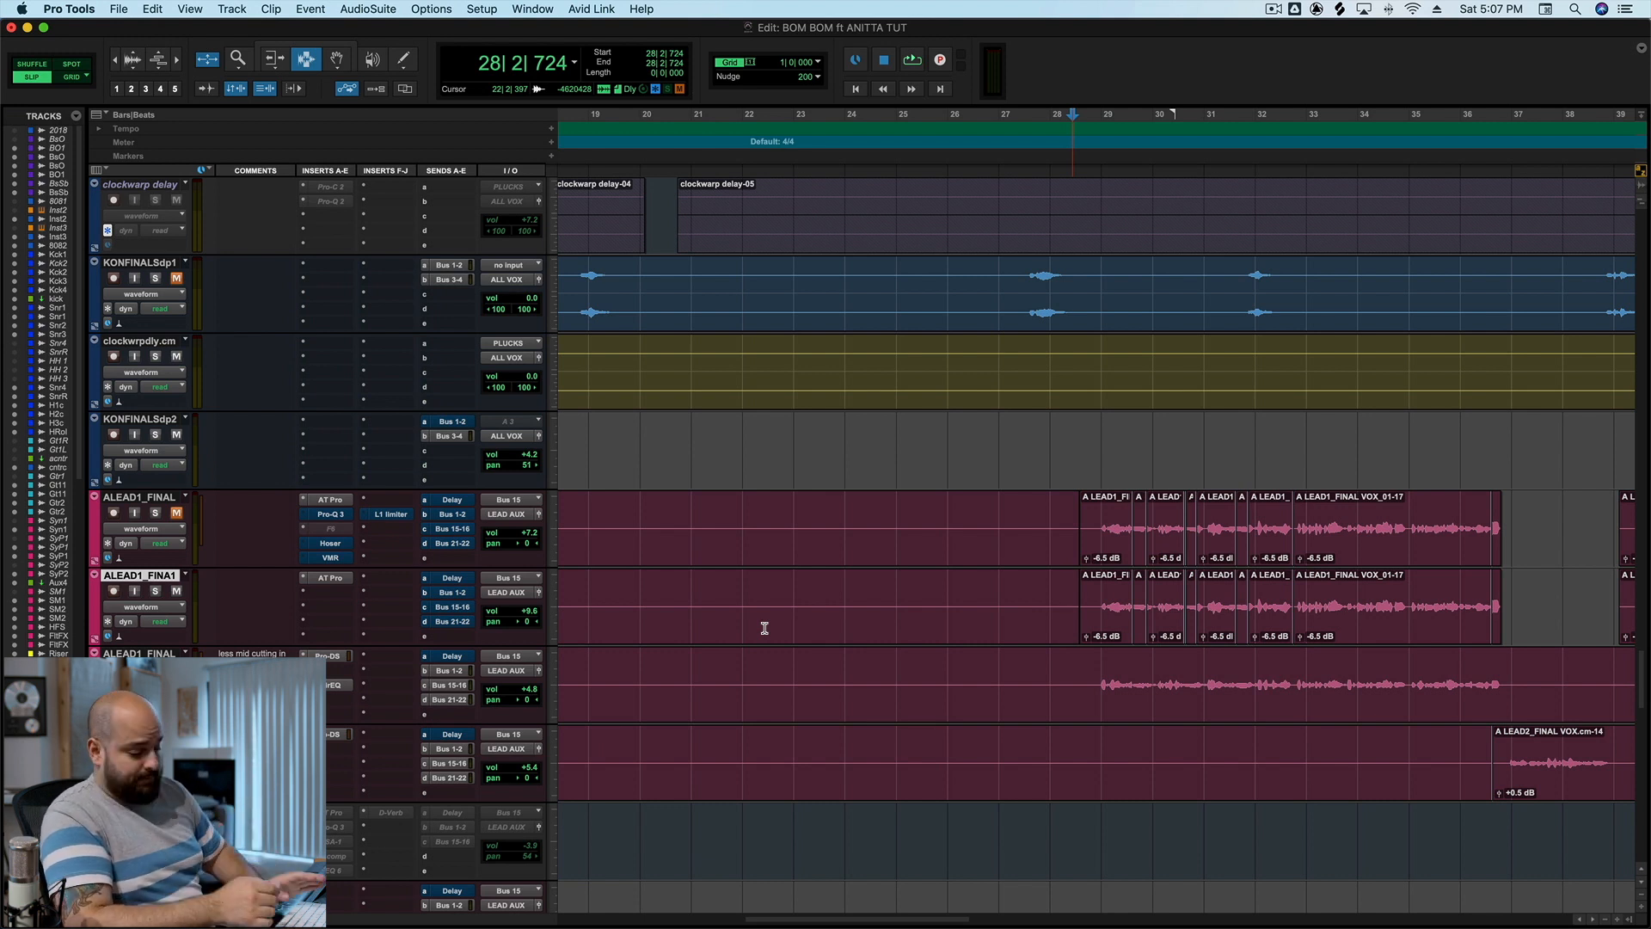
- Audition the lead vocal, solo the ALEAD1_FINA1 track, and play it from about bar 28 beat 4
{"action": "key", "text": "space"}
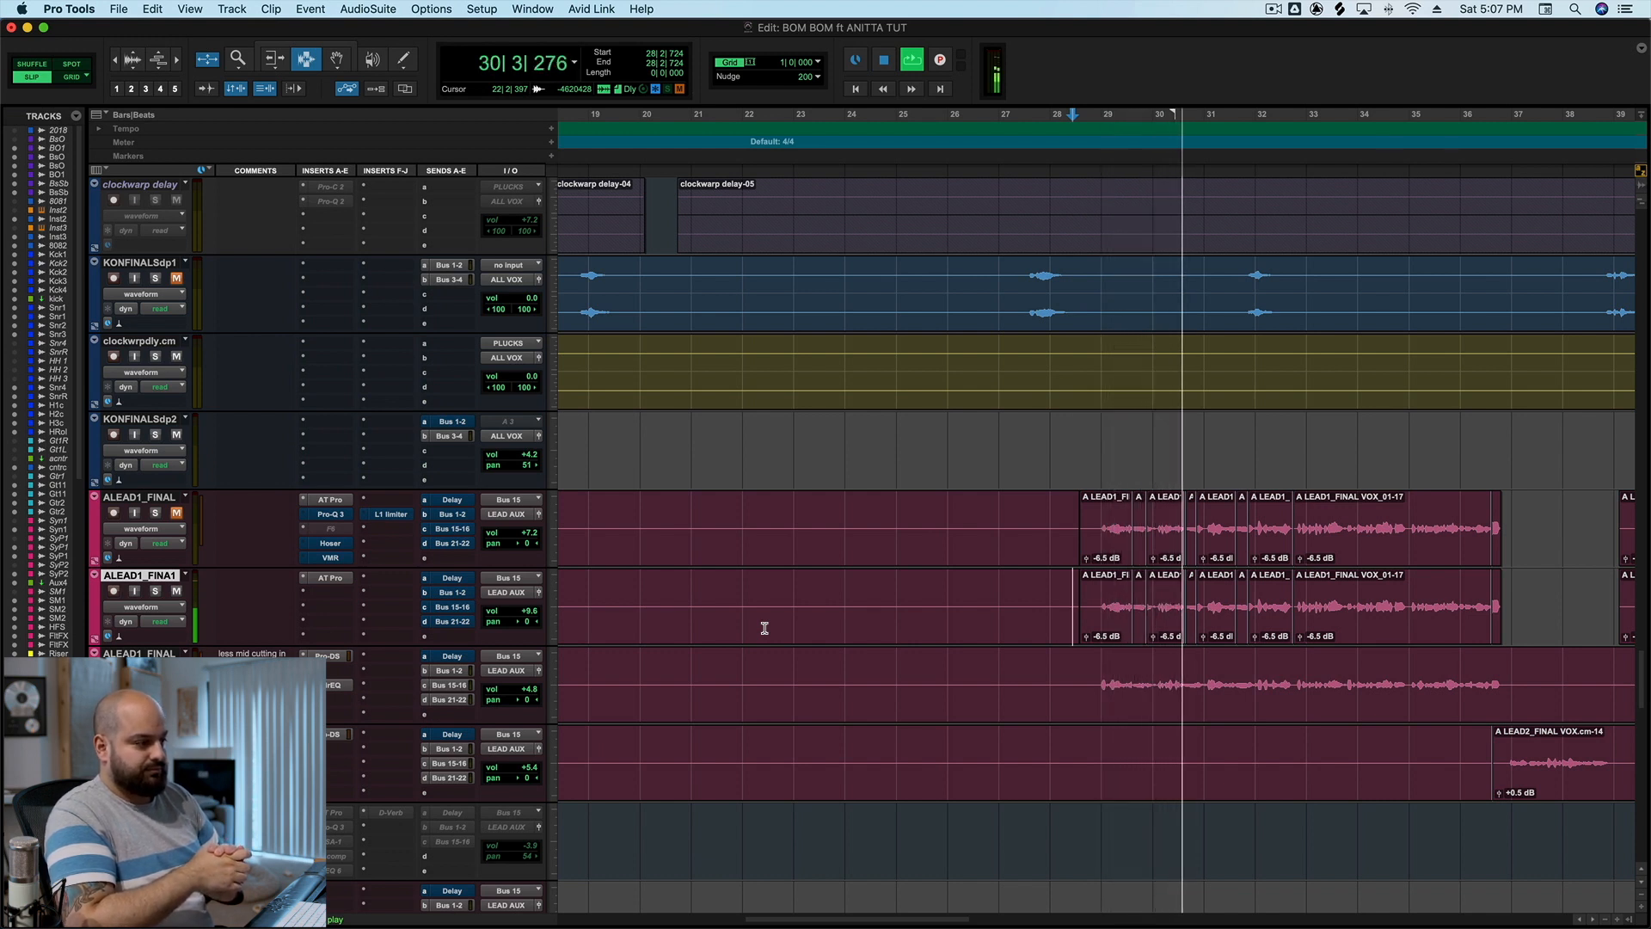
{"action": "key", "text": "space"}
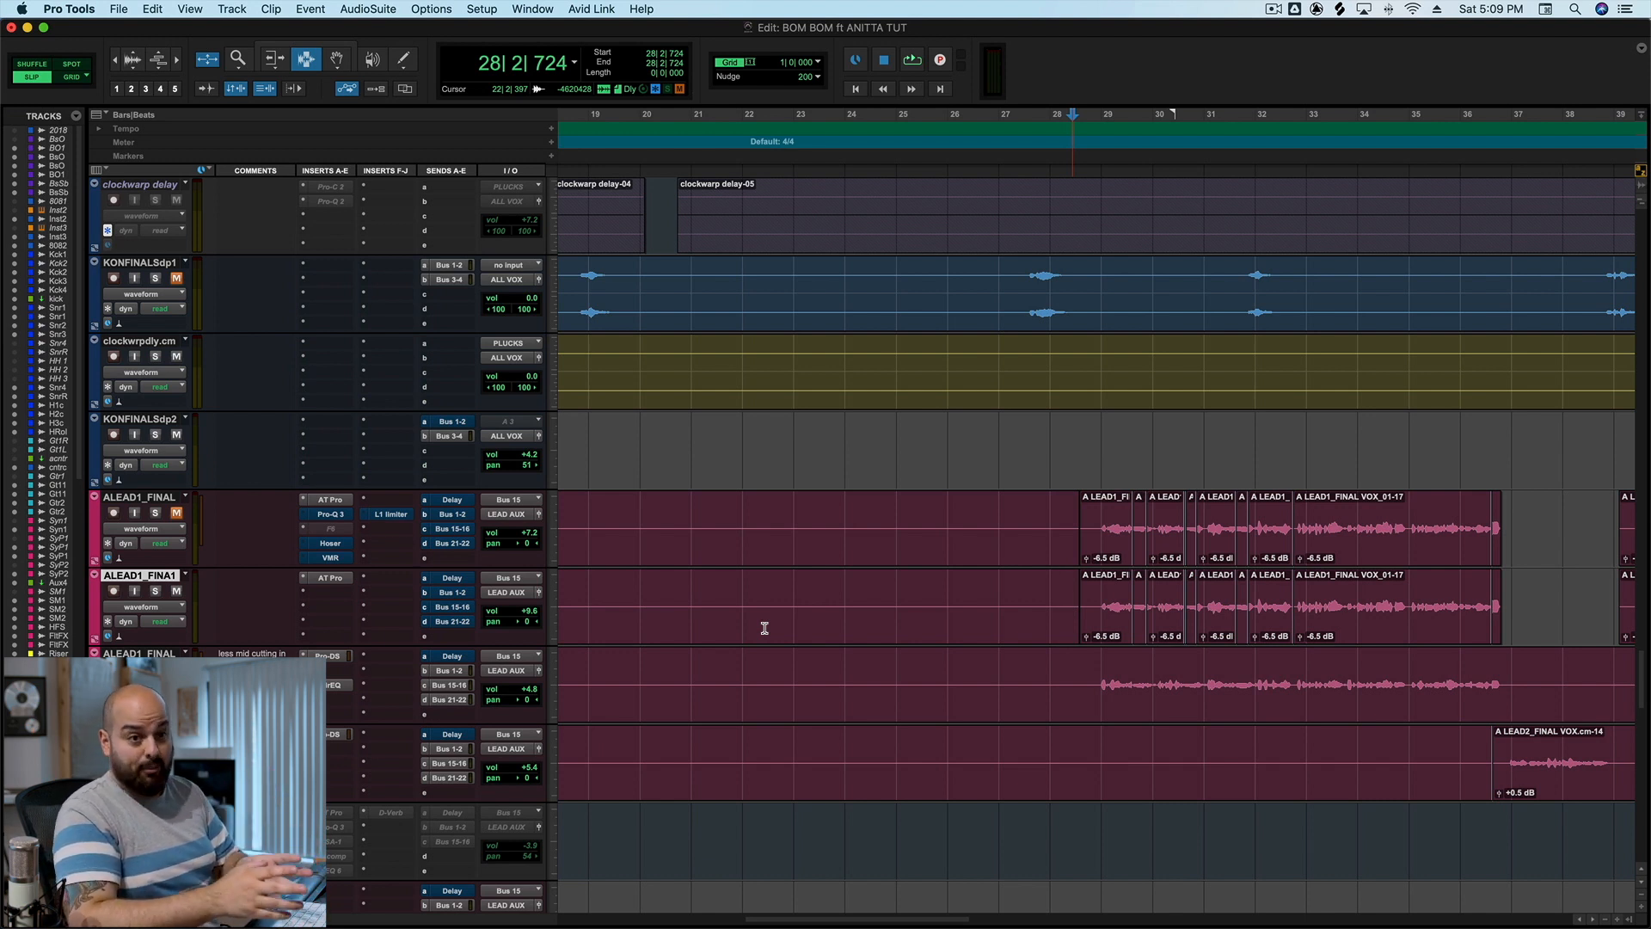
{"action": "left_click", "coordinate": [155, 592]}
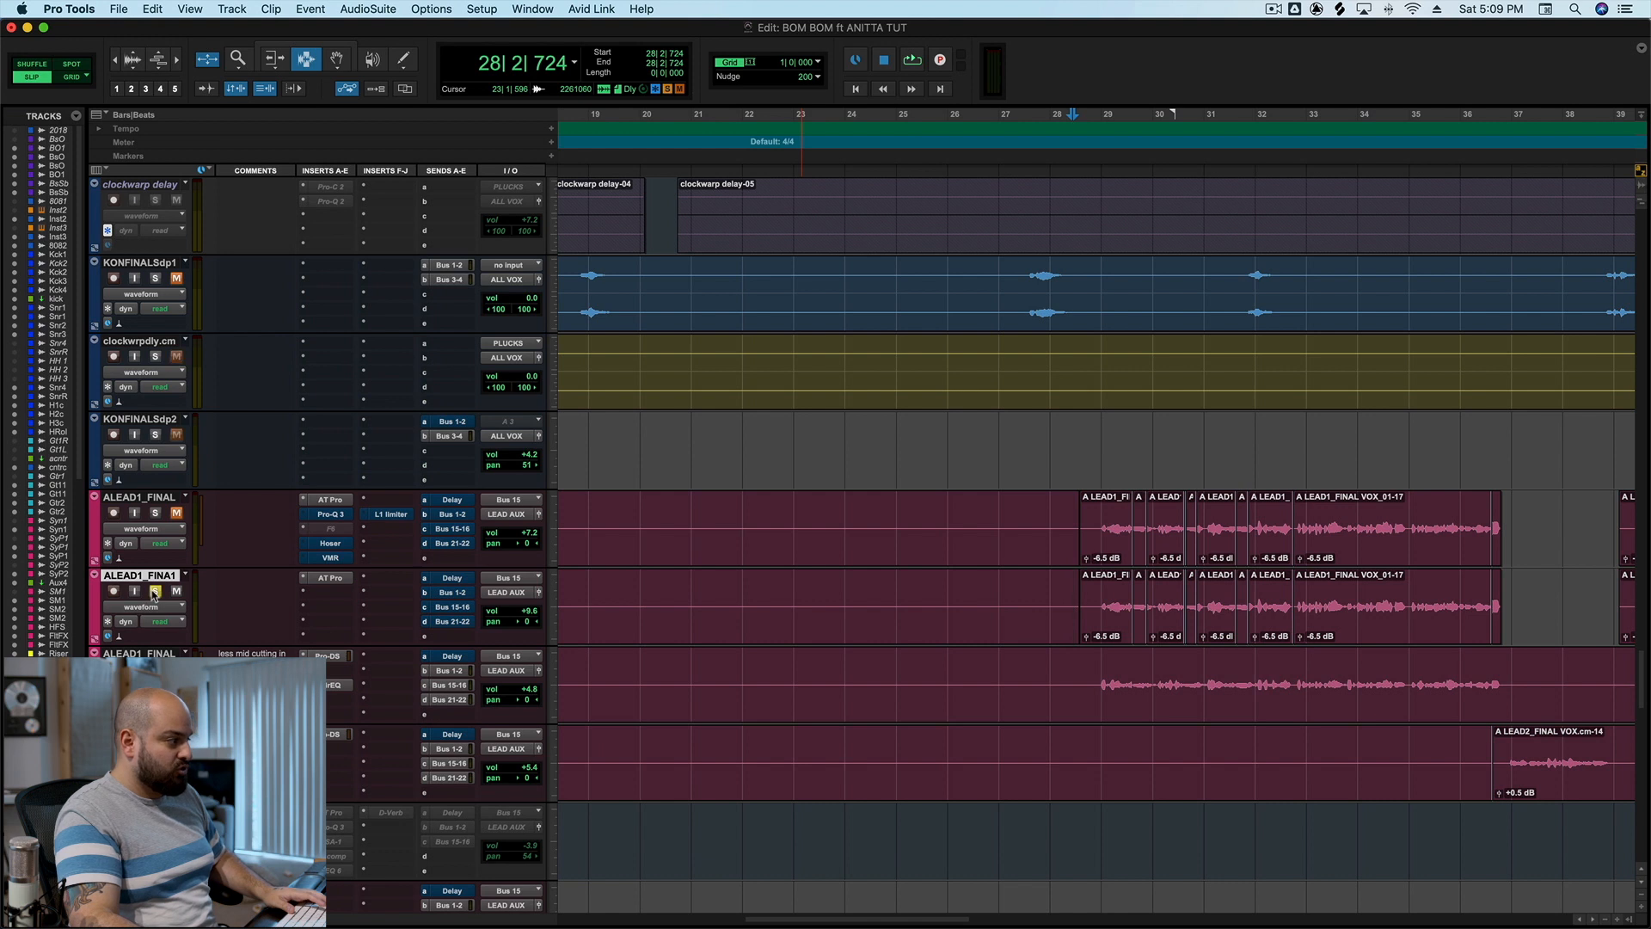
{"action": "left_click", "coordinate": [1100, 602]}
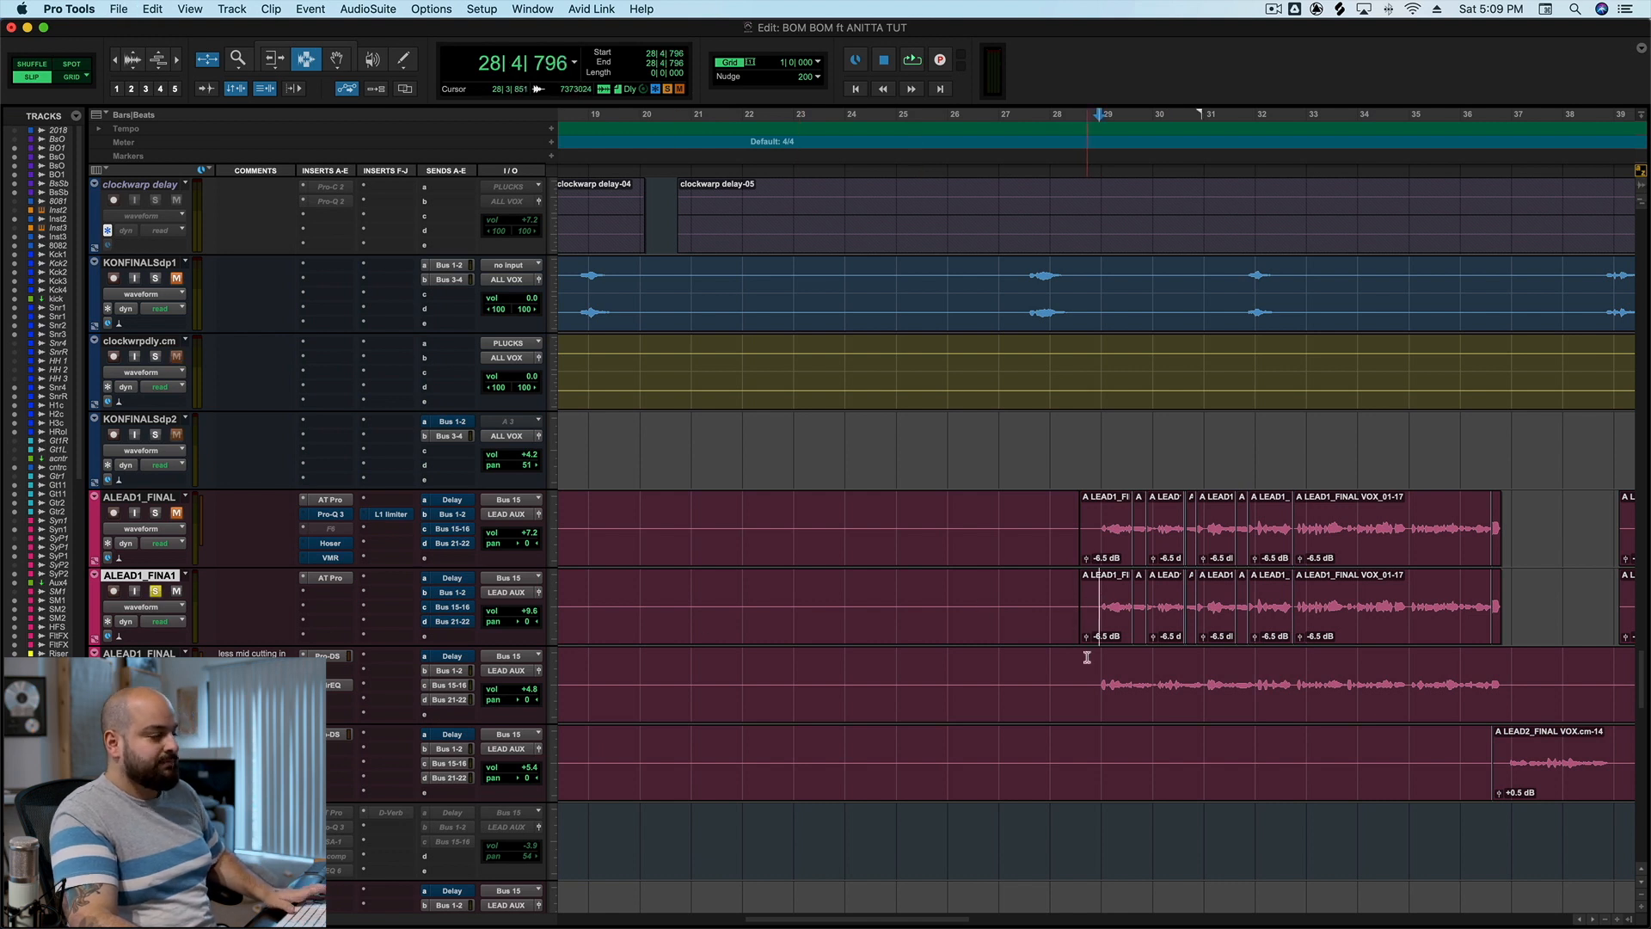
{"action": "key", "text": "space"}
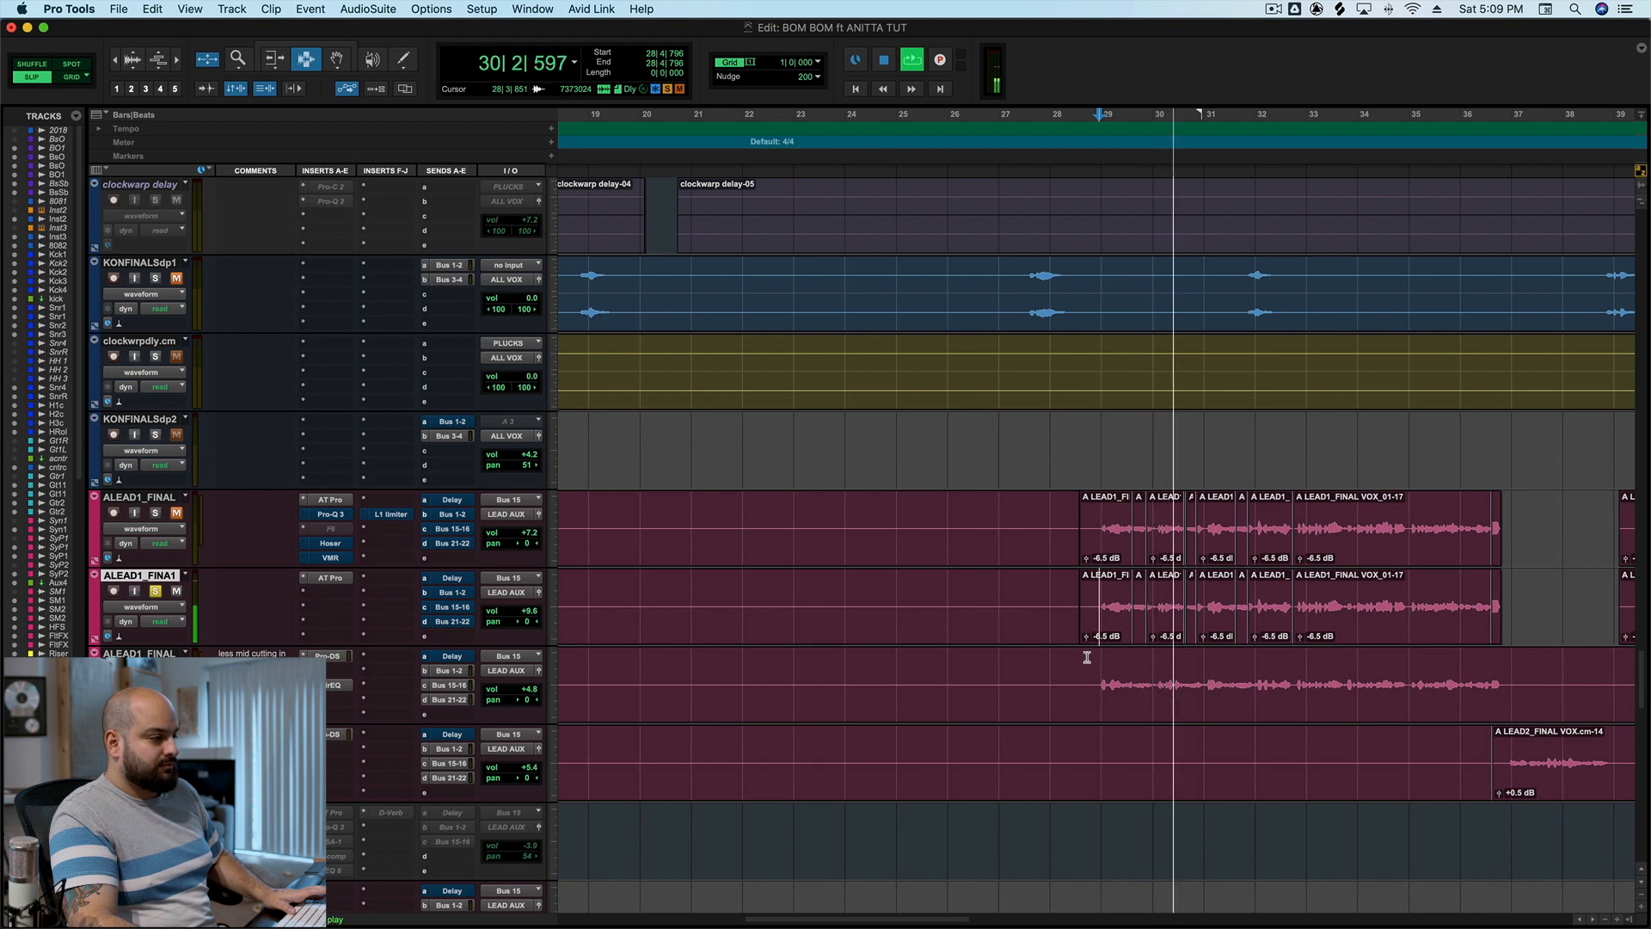
{"action": "key", "text": "space"}
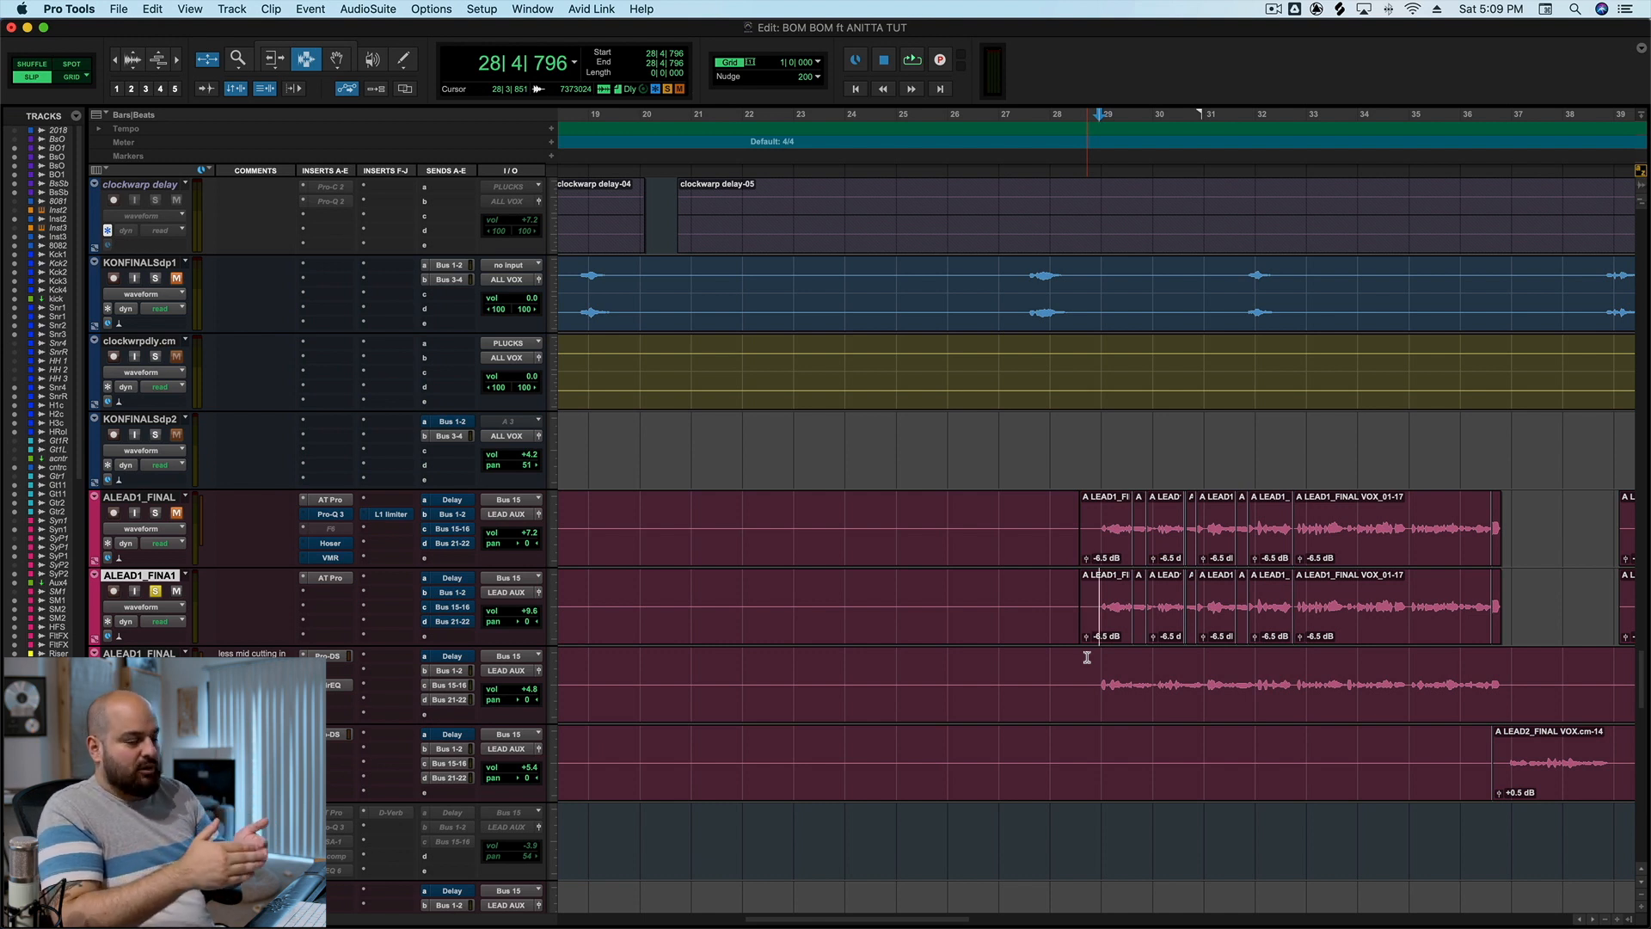
- Insert the mono FabFilter Pro-Q 3 on ALEAD1_FINA1 in the slot after AT Pro
{"action": "left_click", "coordinate": [329, 594]}
{"action": "left_click", "coordinate": [366, 567]}
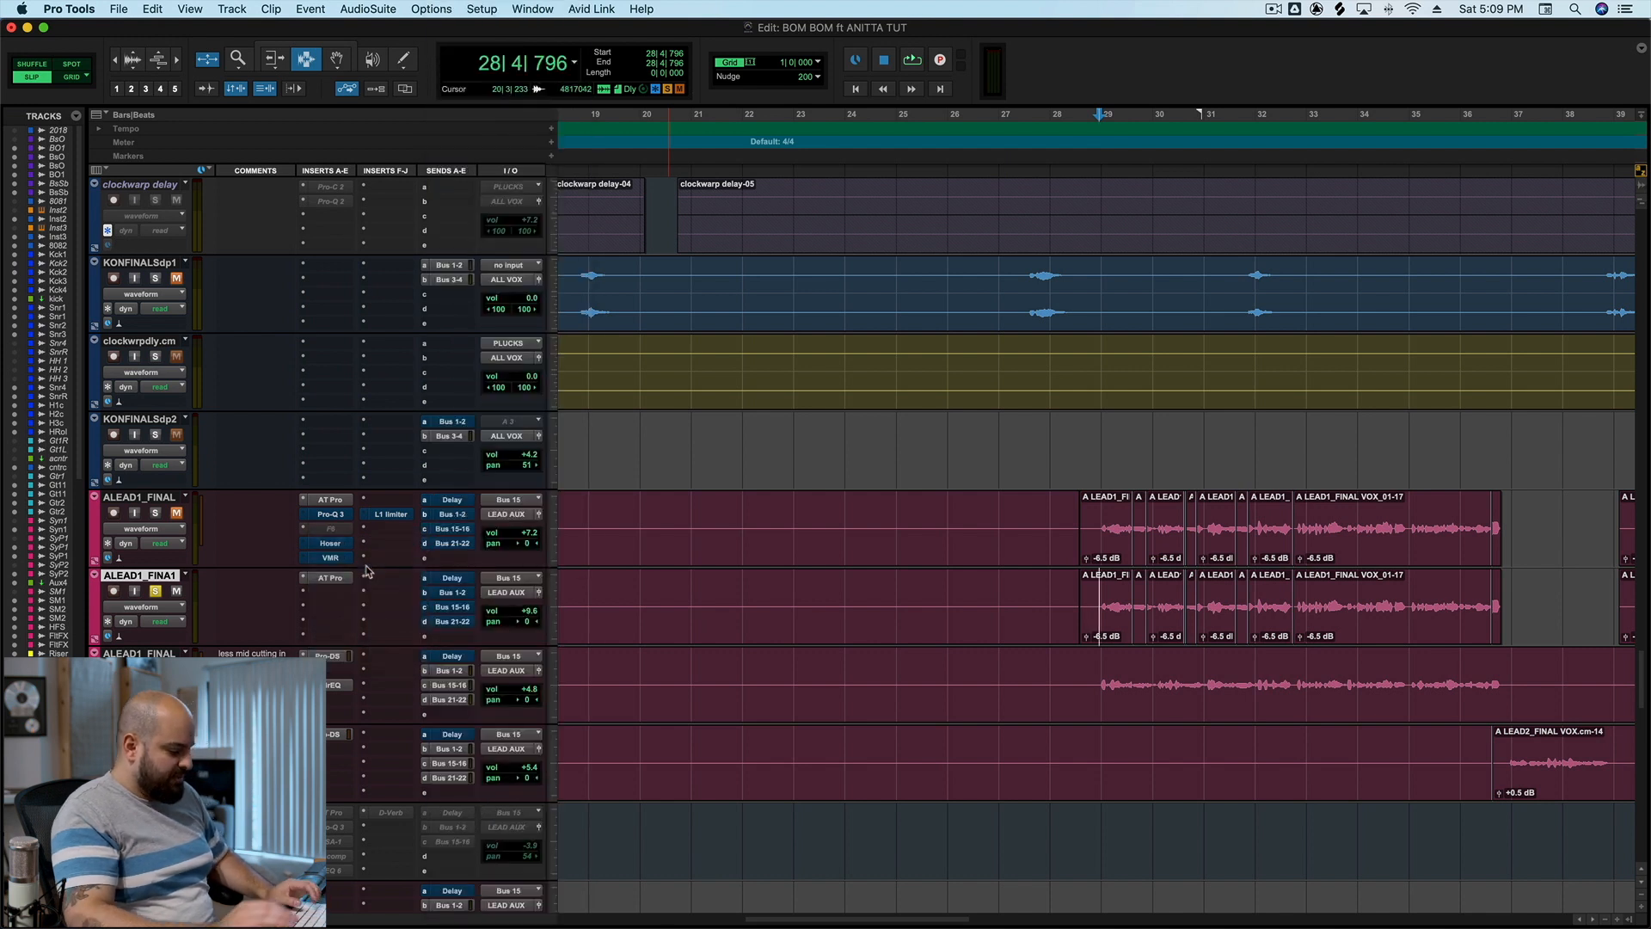
{"action": "type", "text": "fabfilter"}
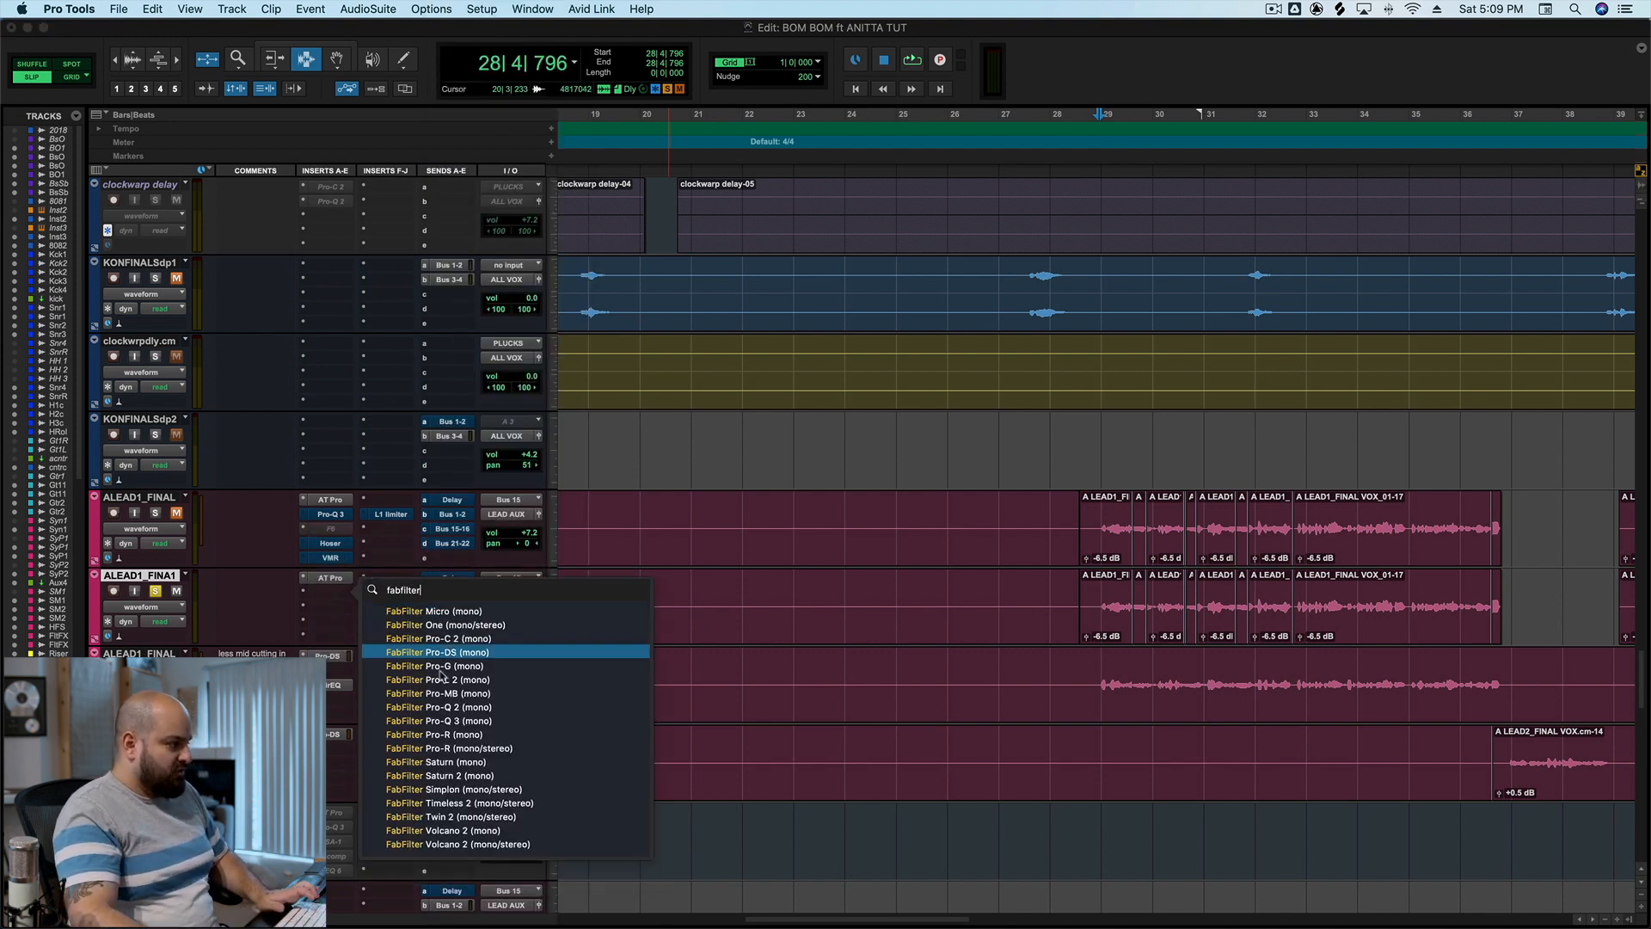
{"action": "left_click", "coordinate": [509, 720]}
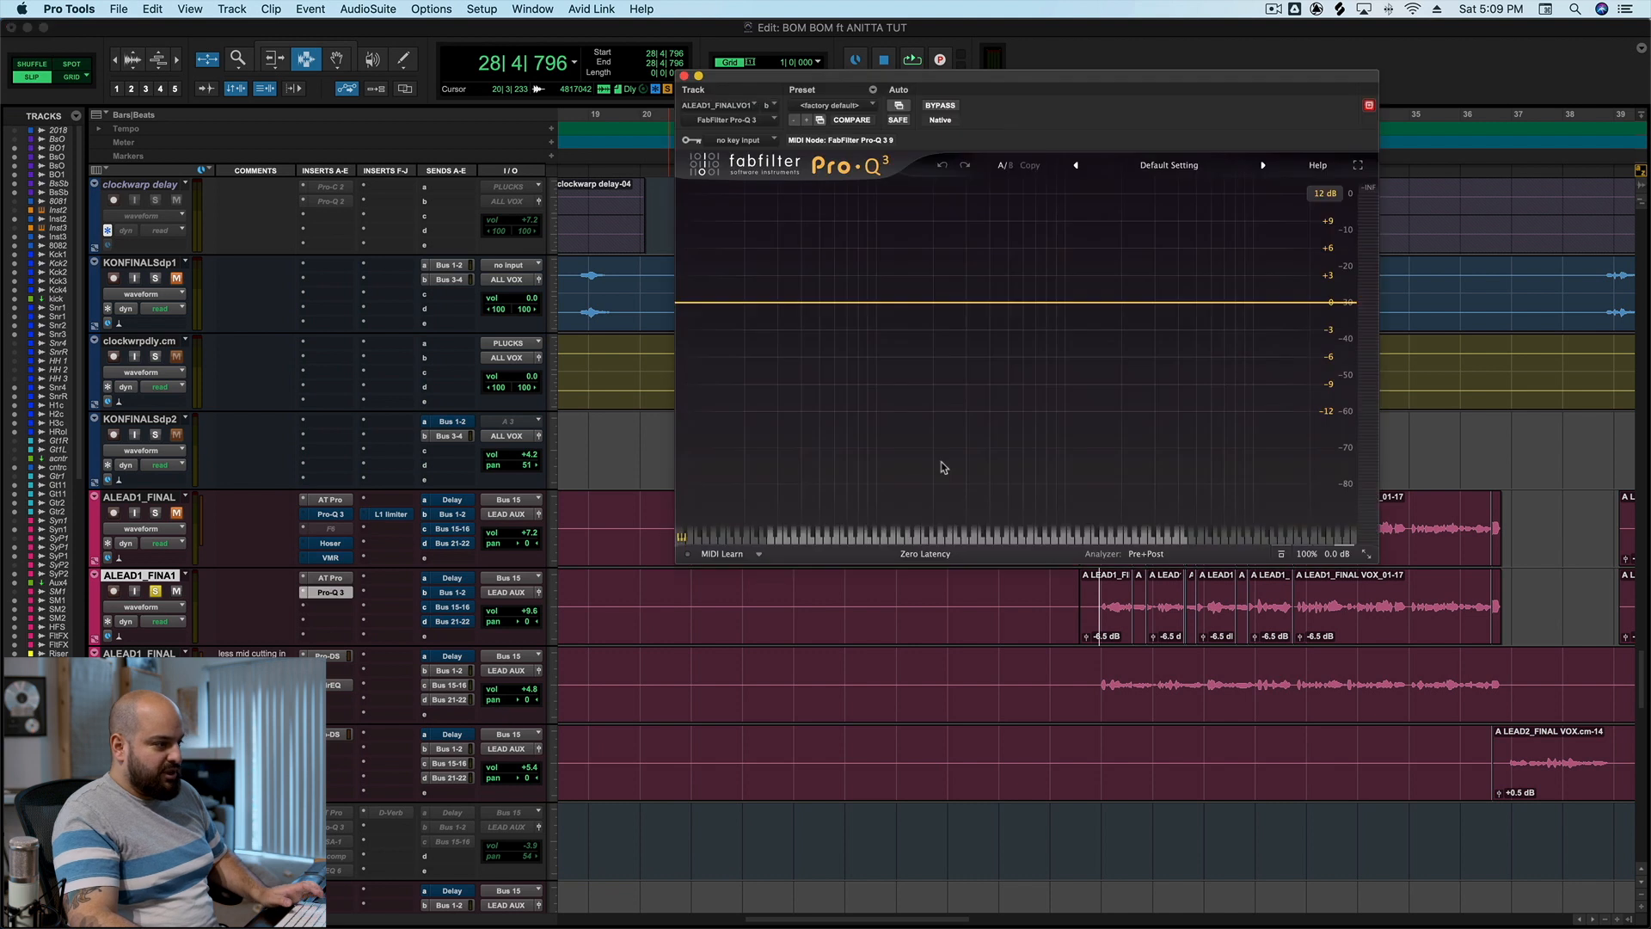
- Turn off Pro-Q 3's Pre and Post spectrum analyzers and set its processing mode to Natural Phase
{"action": "left_click", "coordinate": [1147, 554]}
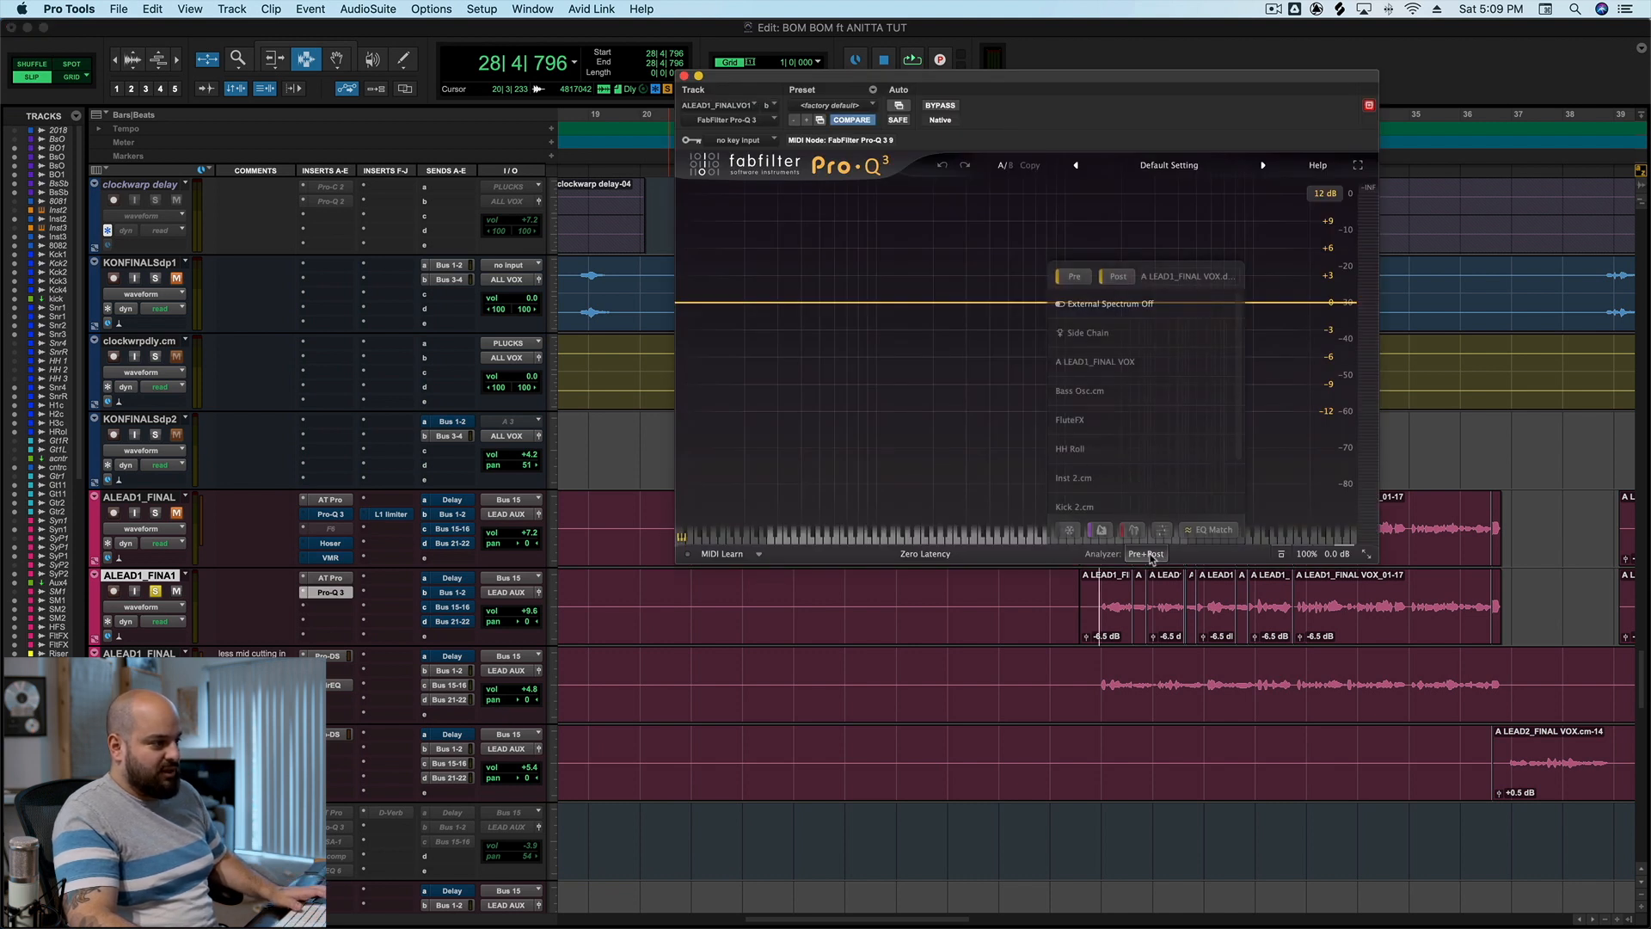
{"action": "left_click", "coordinate": [1074, 276]}
{"action": "left_click", "coordinate": [1118, 276]}
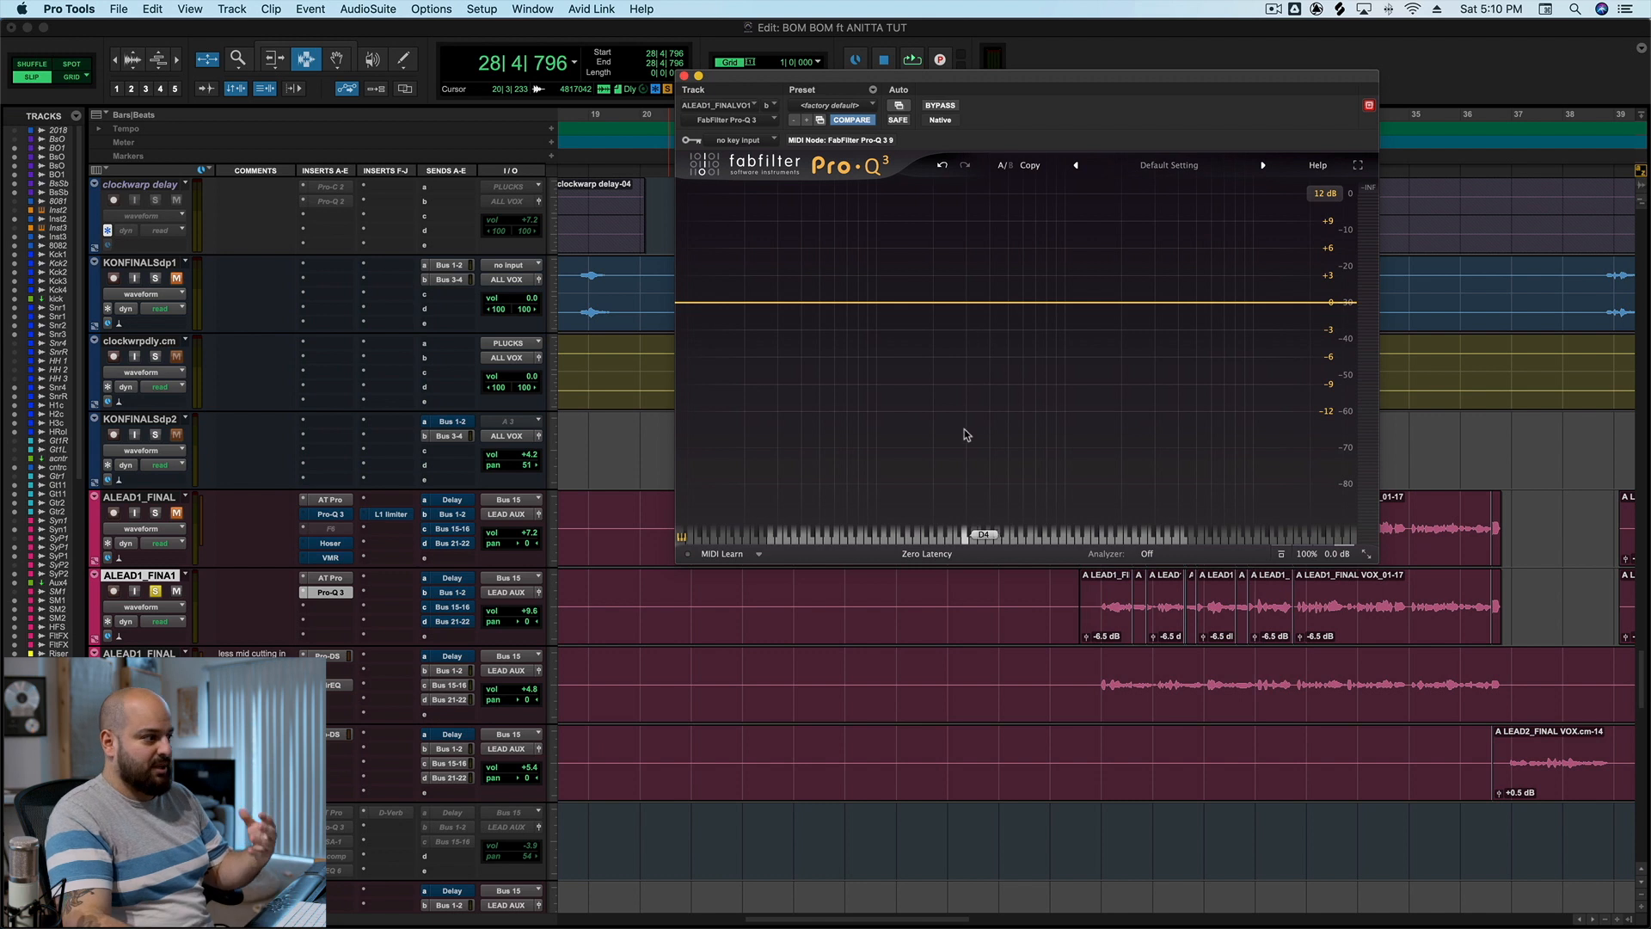
{"action": "left_click", "coordinate": [937, 555]}
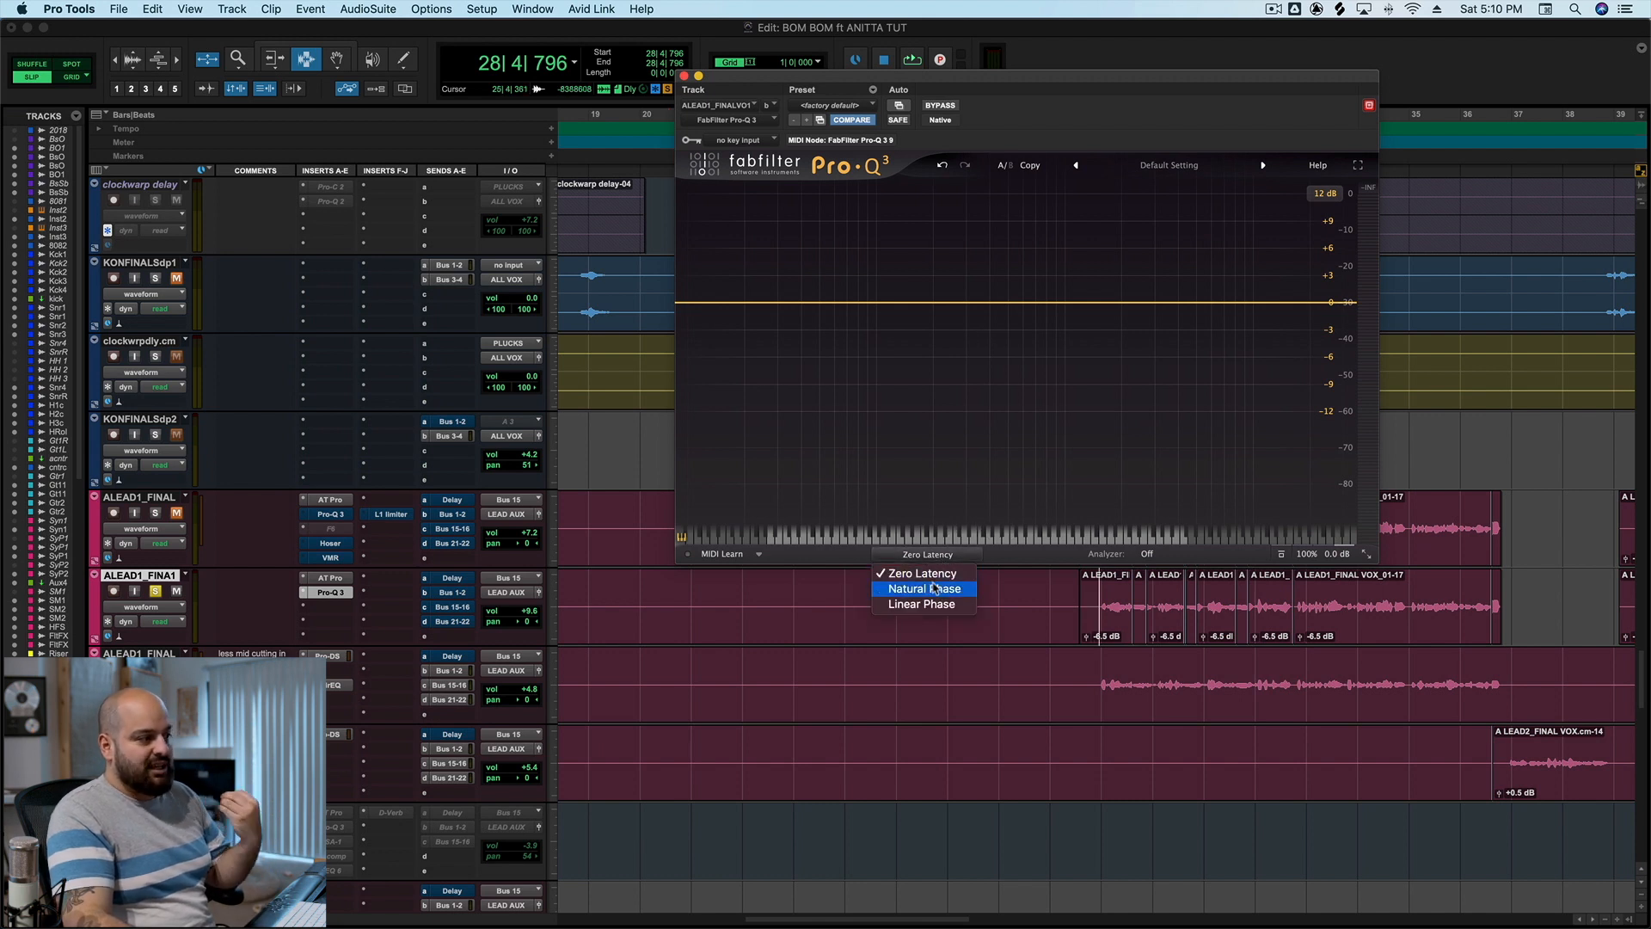
{"action": "left_click", "coordinate": [935, 588]}
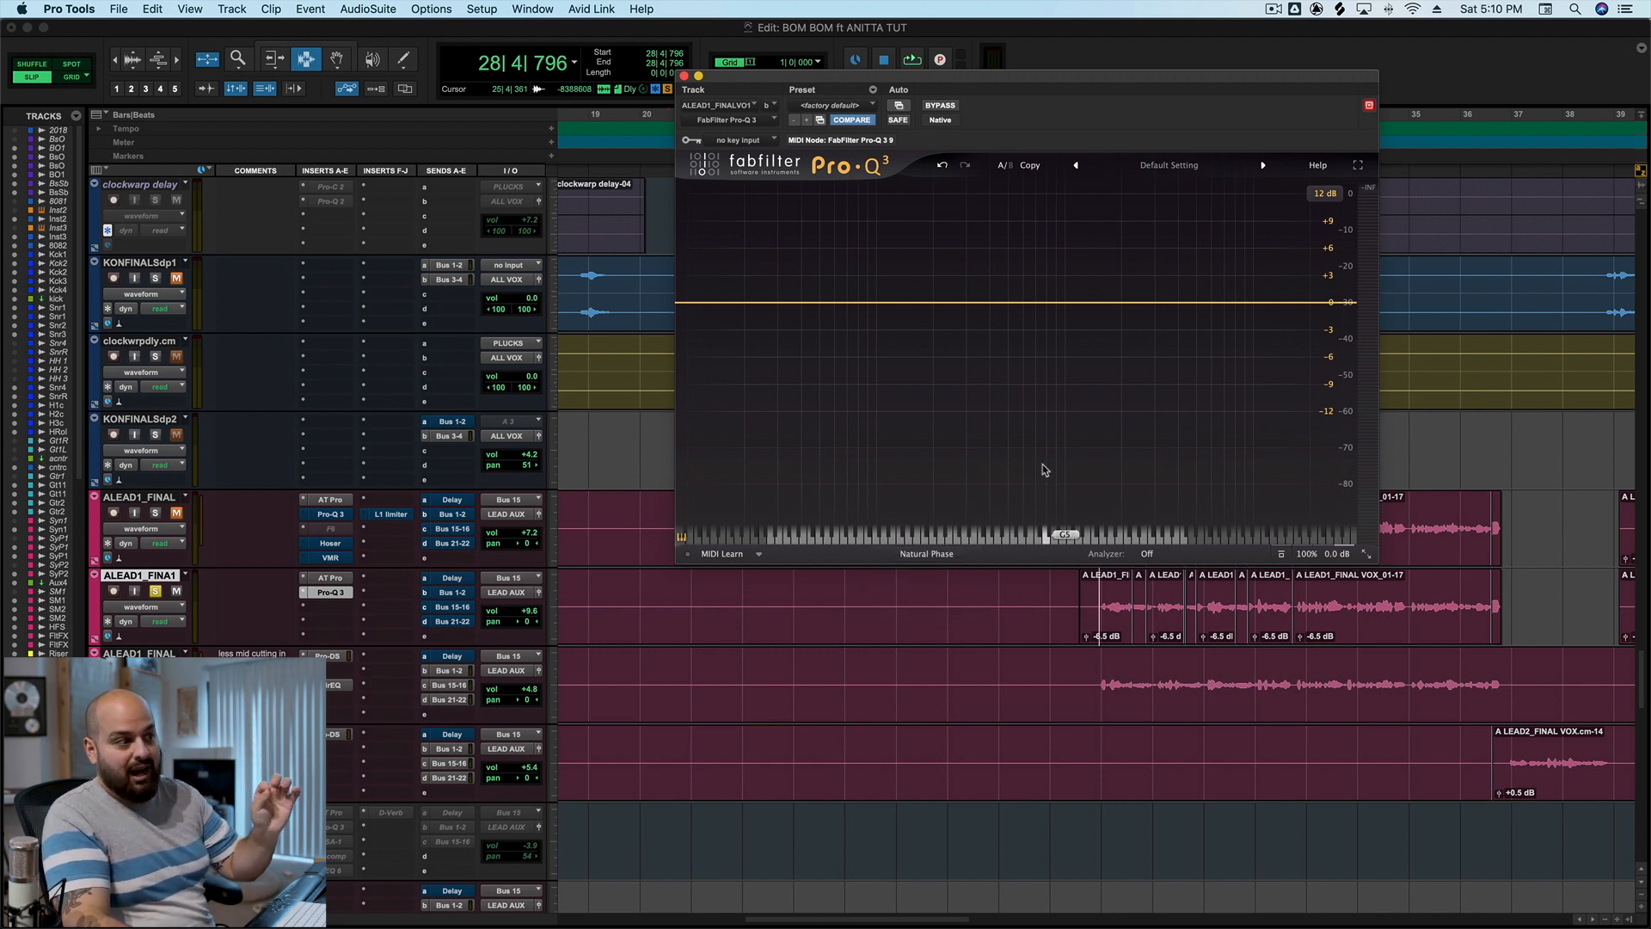
- Add a bell cut of about -3.56 dB at about 670 Hz with Q 1 while playing the soloed vocal
{"action": "key", "text": "space"}
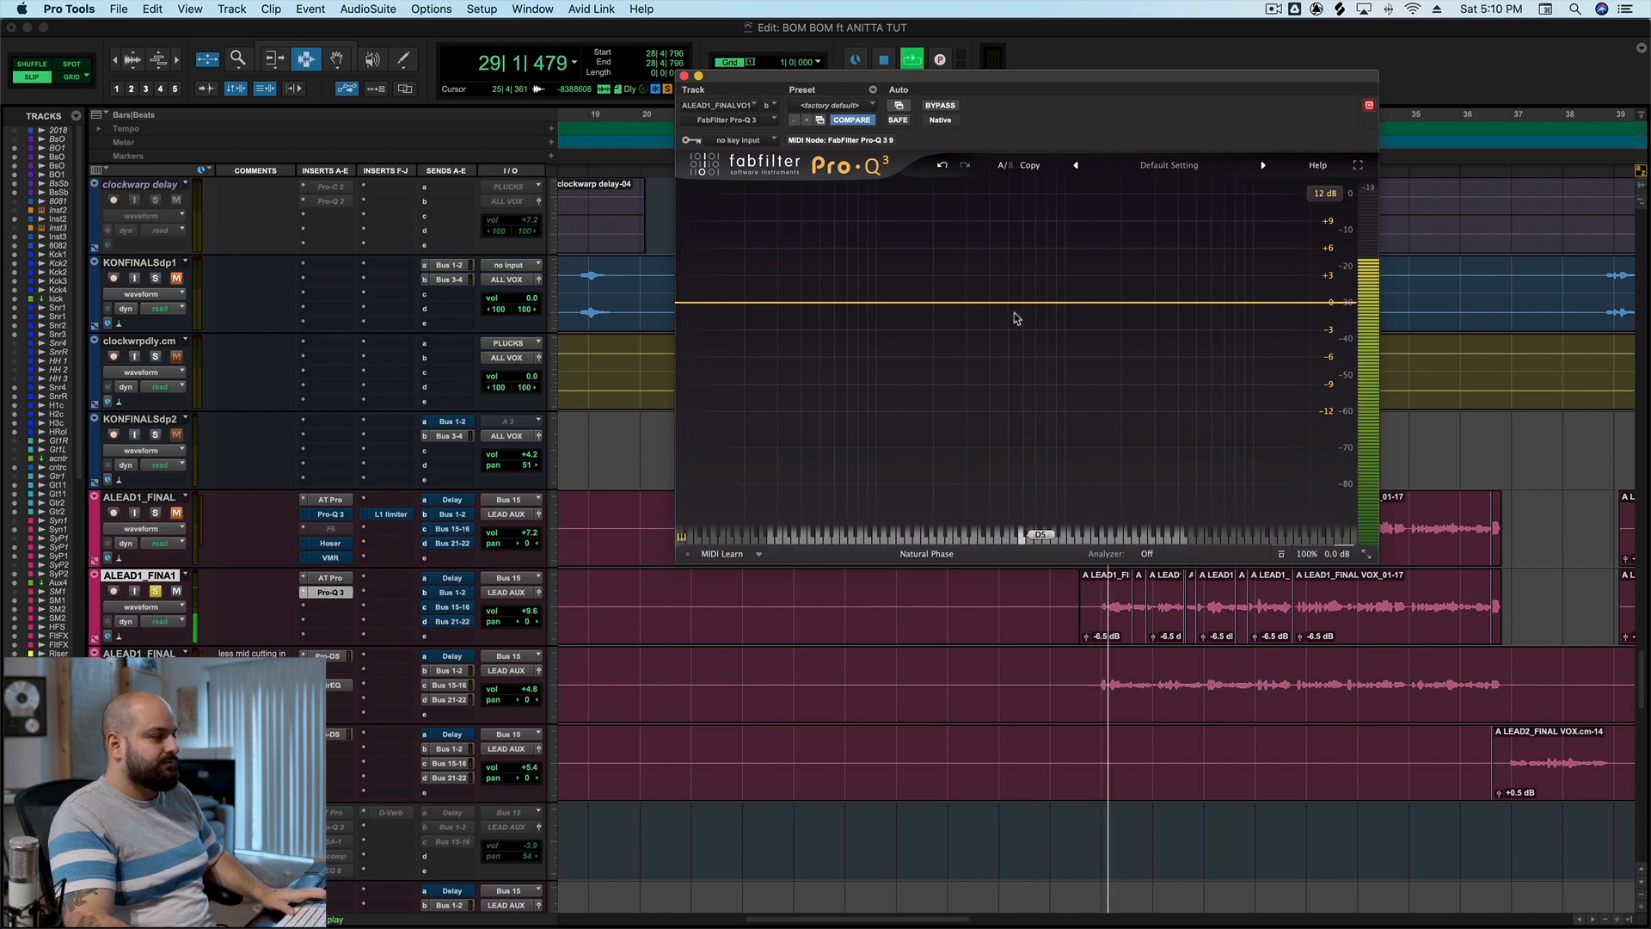
{"action": "left_click_drag", "start_coordinate": [1035, 234], "coordinate": [1044, 365]}
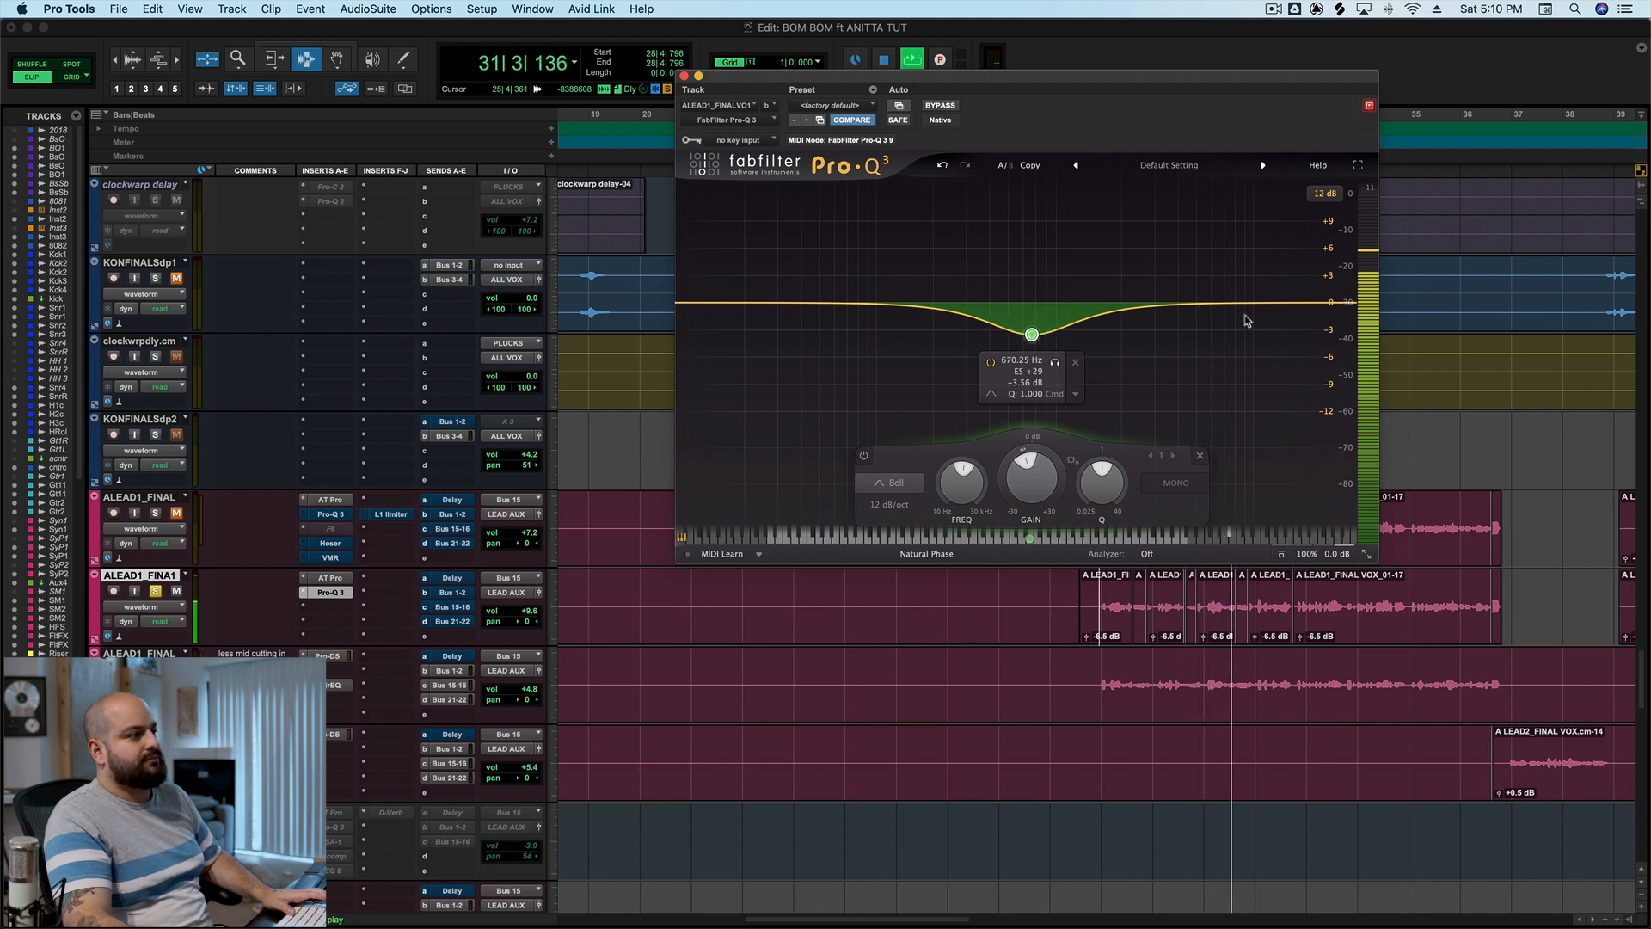
{"action": "key", "text": "space"}
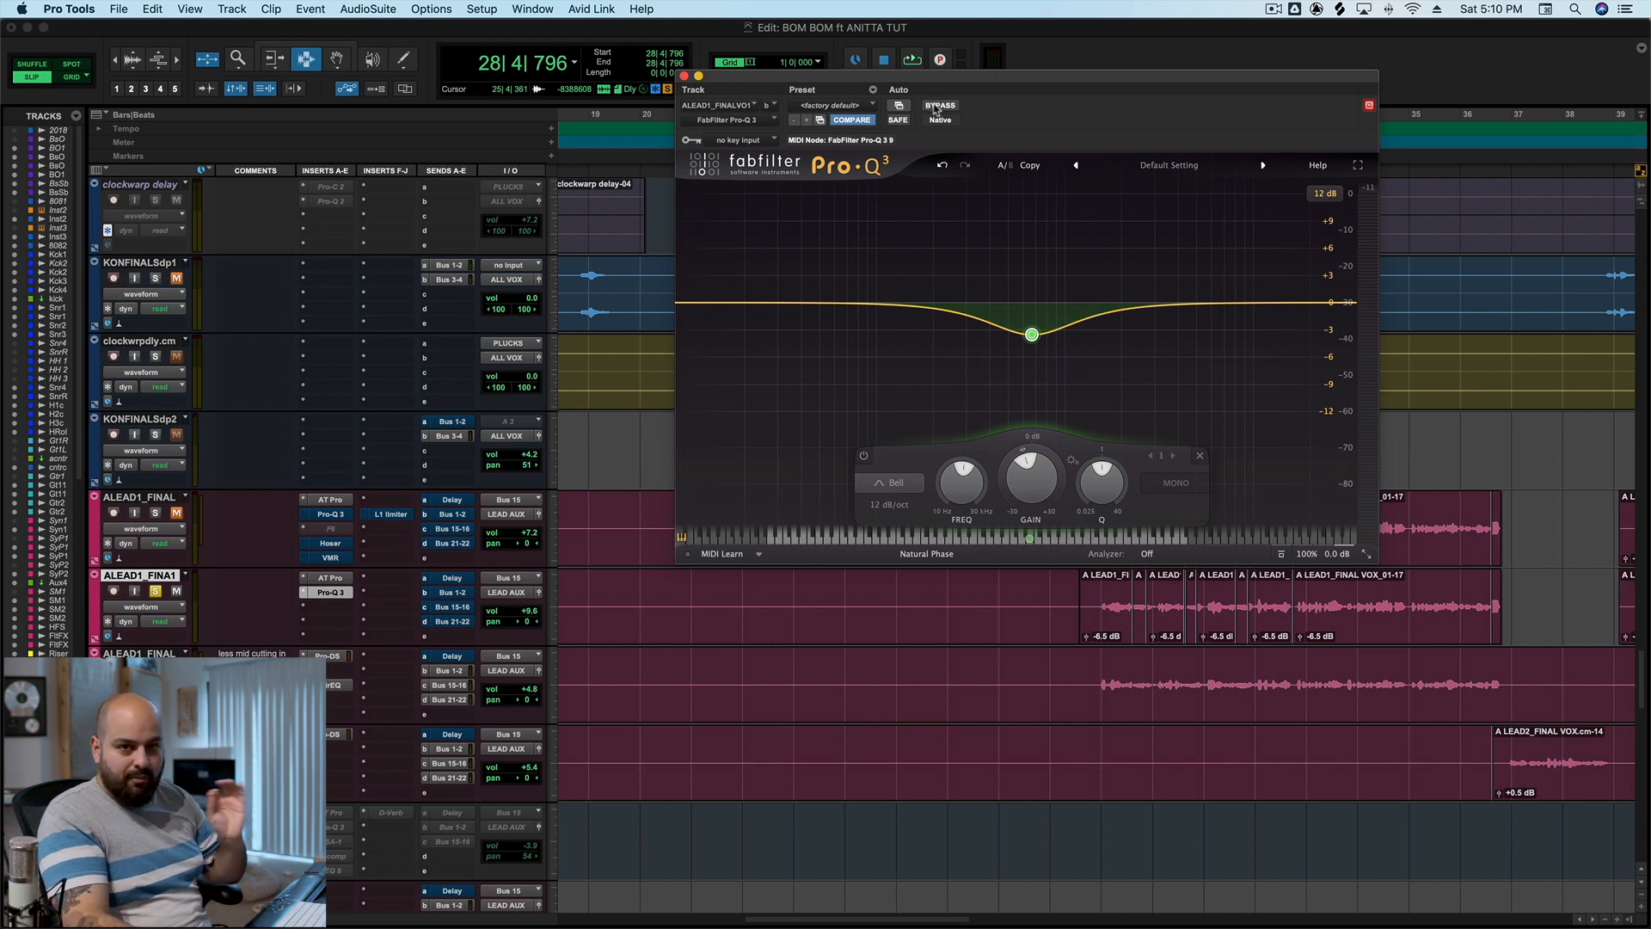
- Compare the vocal with Pro-Q 3 bypassed and active during playback
{"action": "key", "text": "space"}
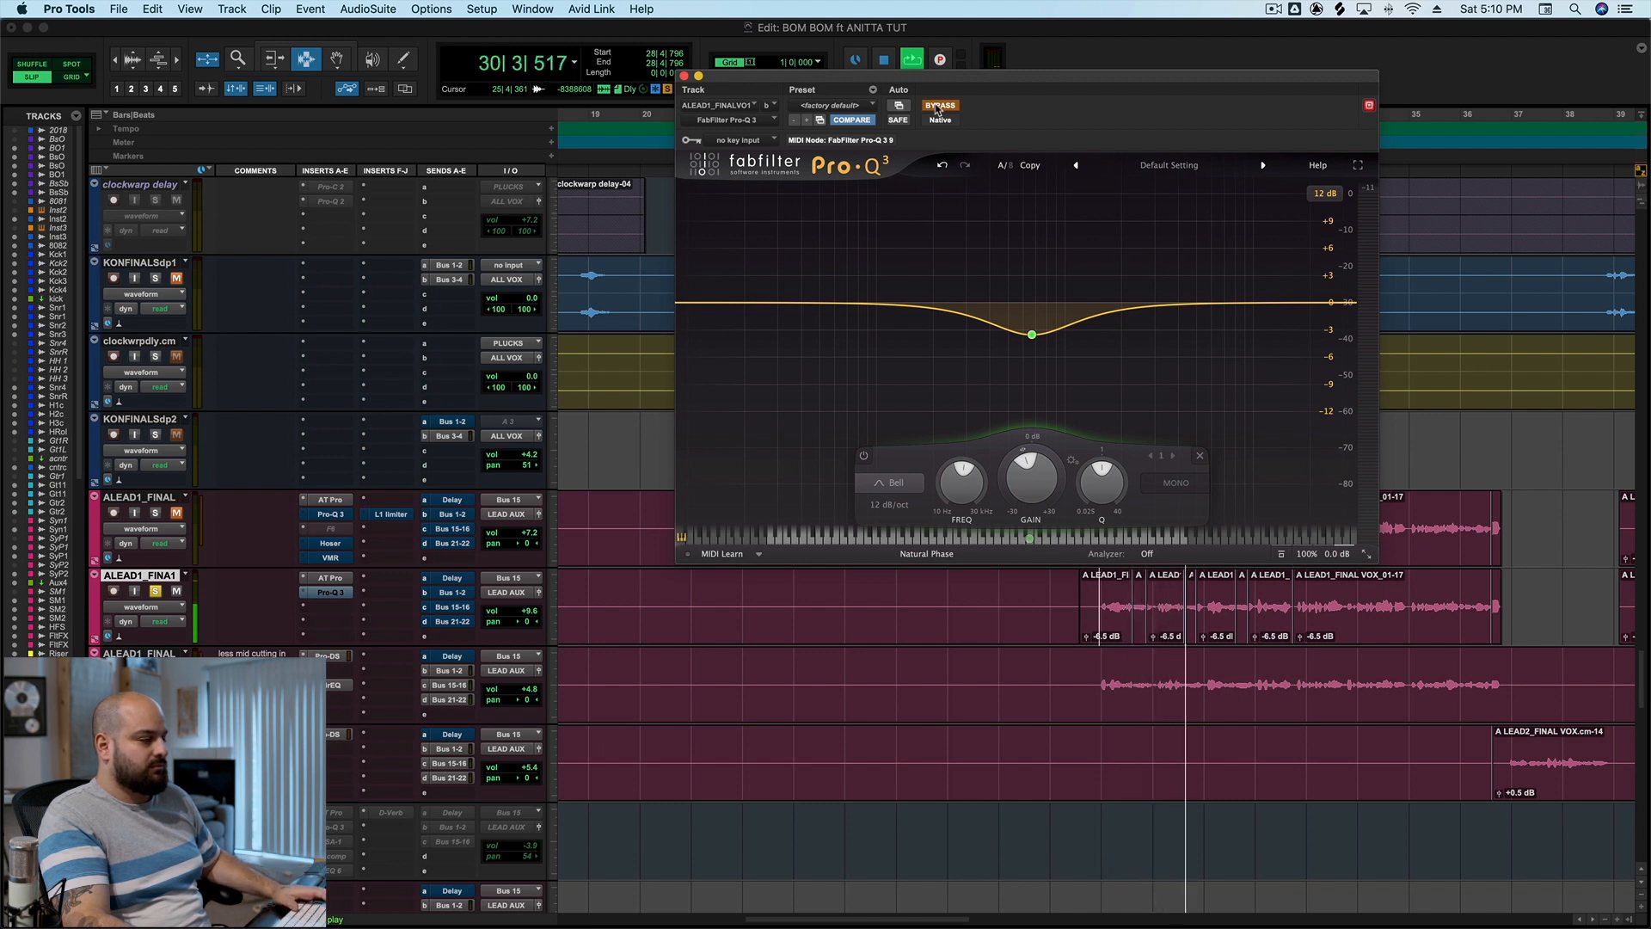
{"action": "left_click", "coordinate": [937, 106]}
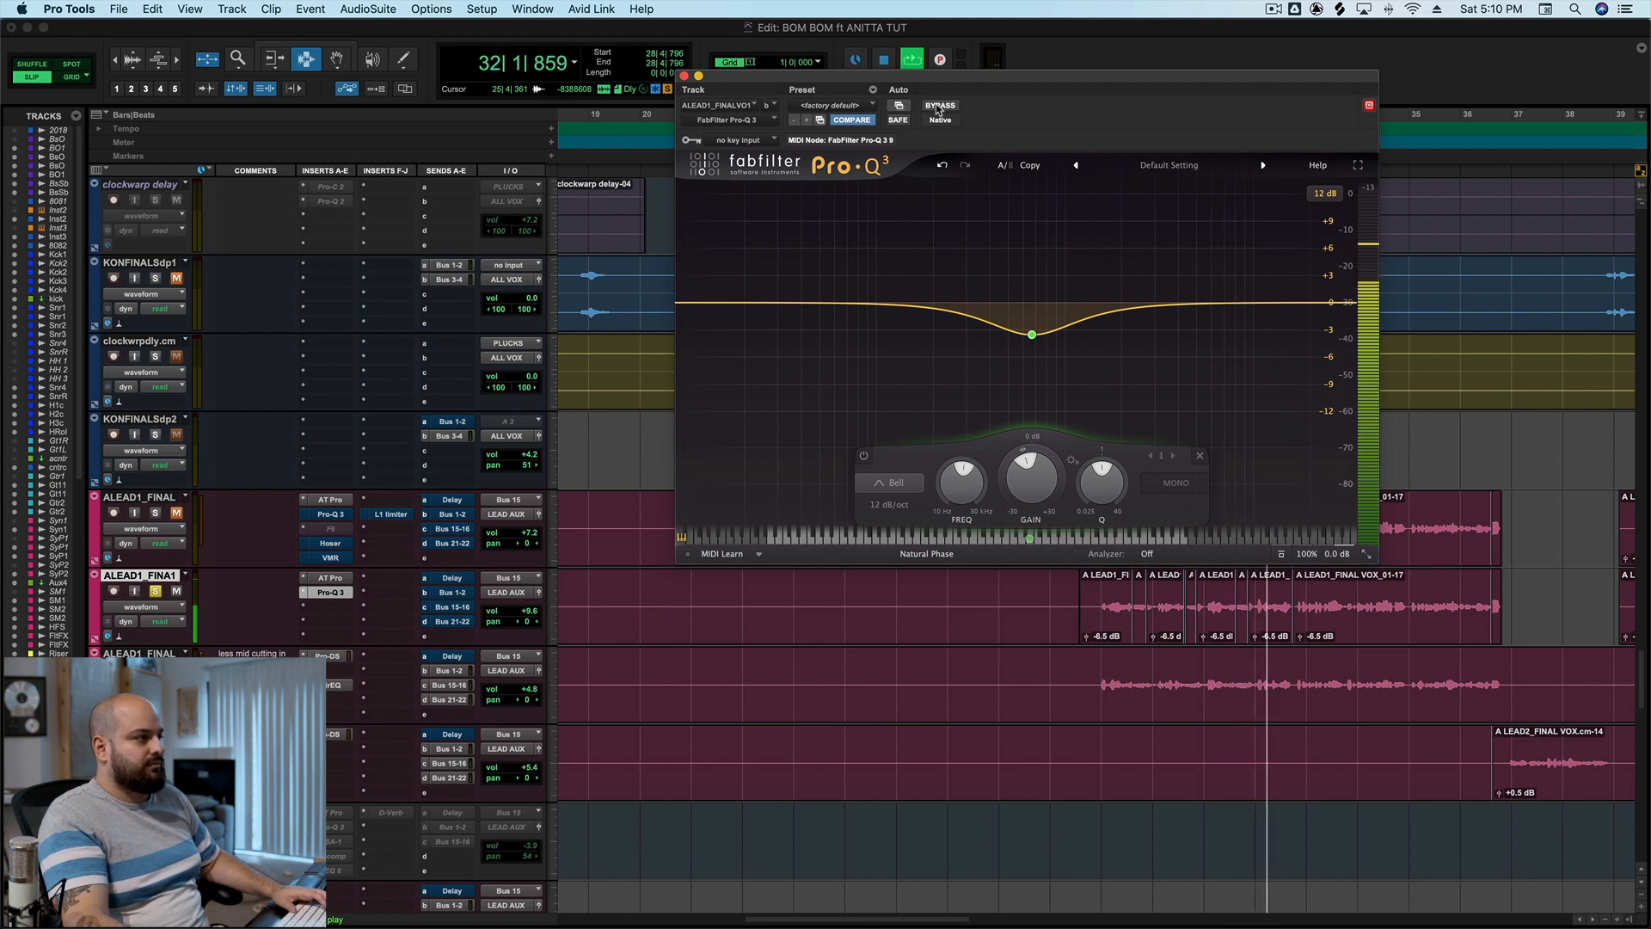
{"action": "key", "text": "space"}
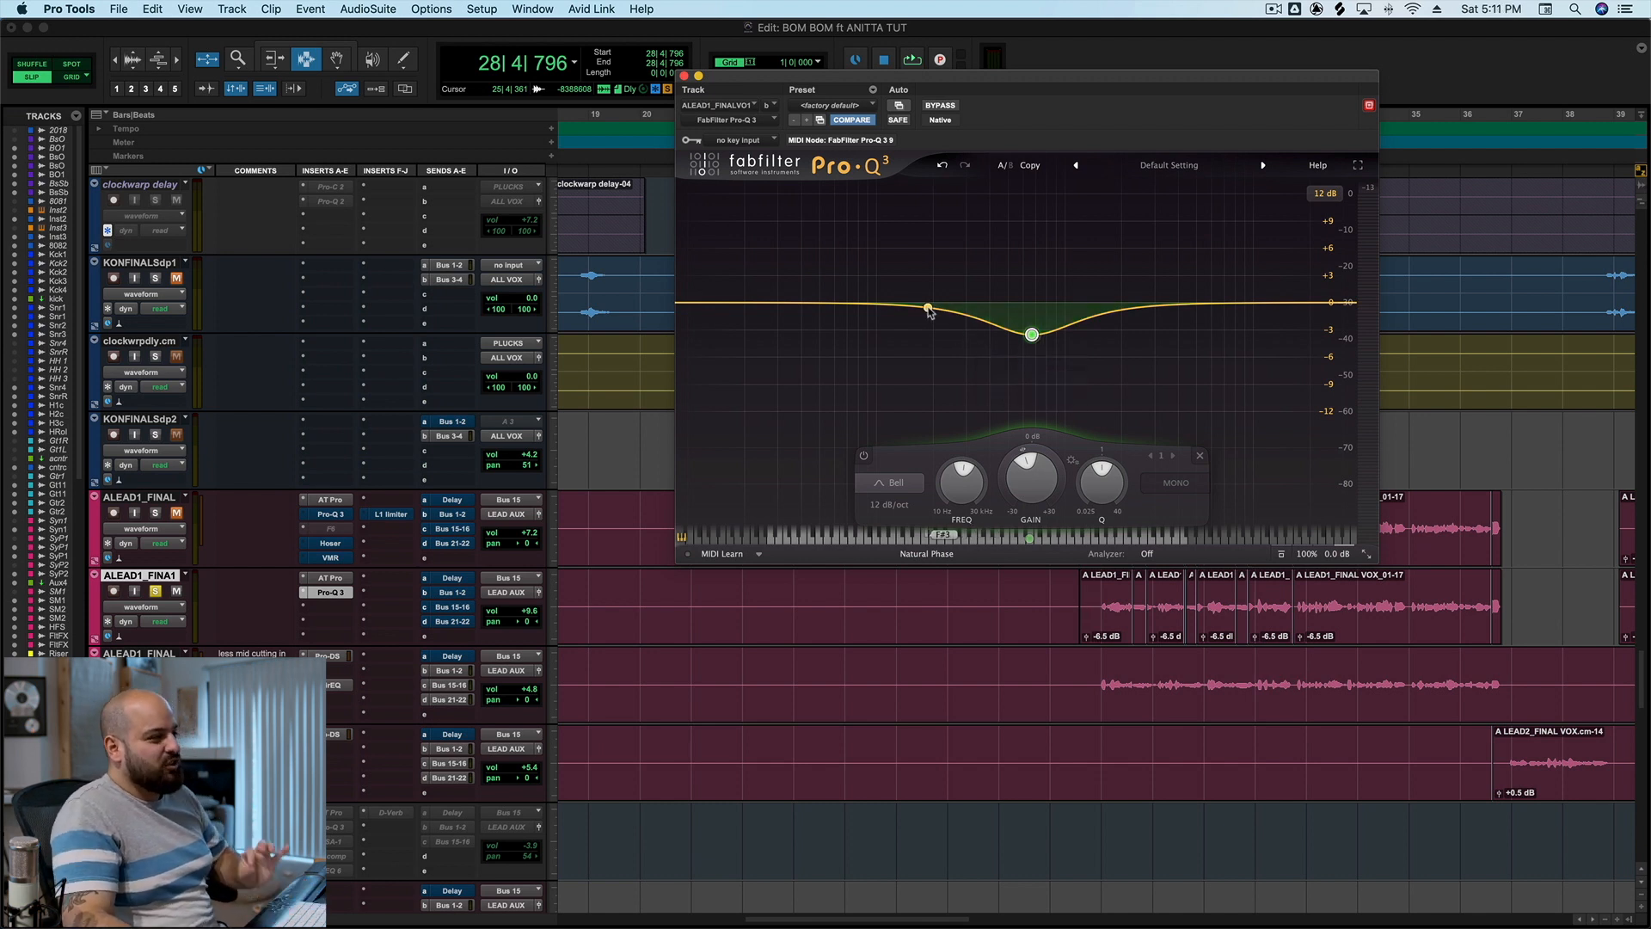
- Add a second, narrower bell cut of about -2 dB at about 350 Hz with Q about 3.4, checking it during playback
{"action": "left_click_drag", "start_coordinate": [929, 312], "coordinate": [927, 284]}
{"action": "left_click_drag", "start_coordinate": [997, 482], "coordinate": [988, 453]}
{"action": "key", "text": "space"}
{"action": "left_click_drag", "start_coordinate": [927, 283], "coordinate": [979, 321]}
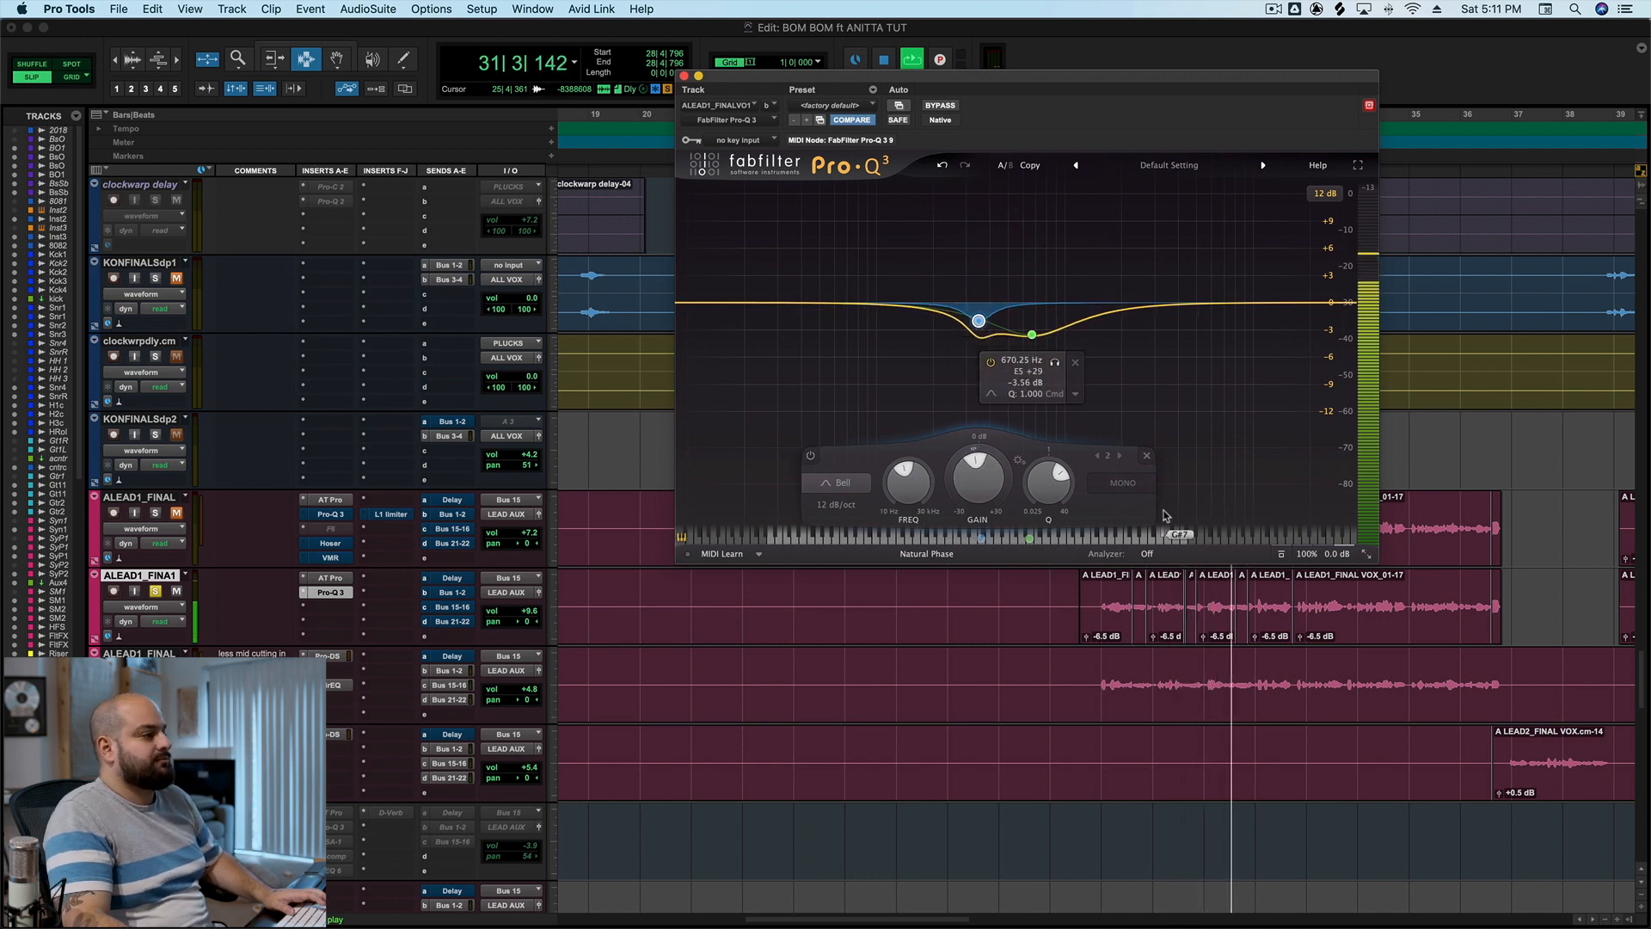
{"action": "key", "text": "space"}
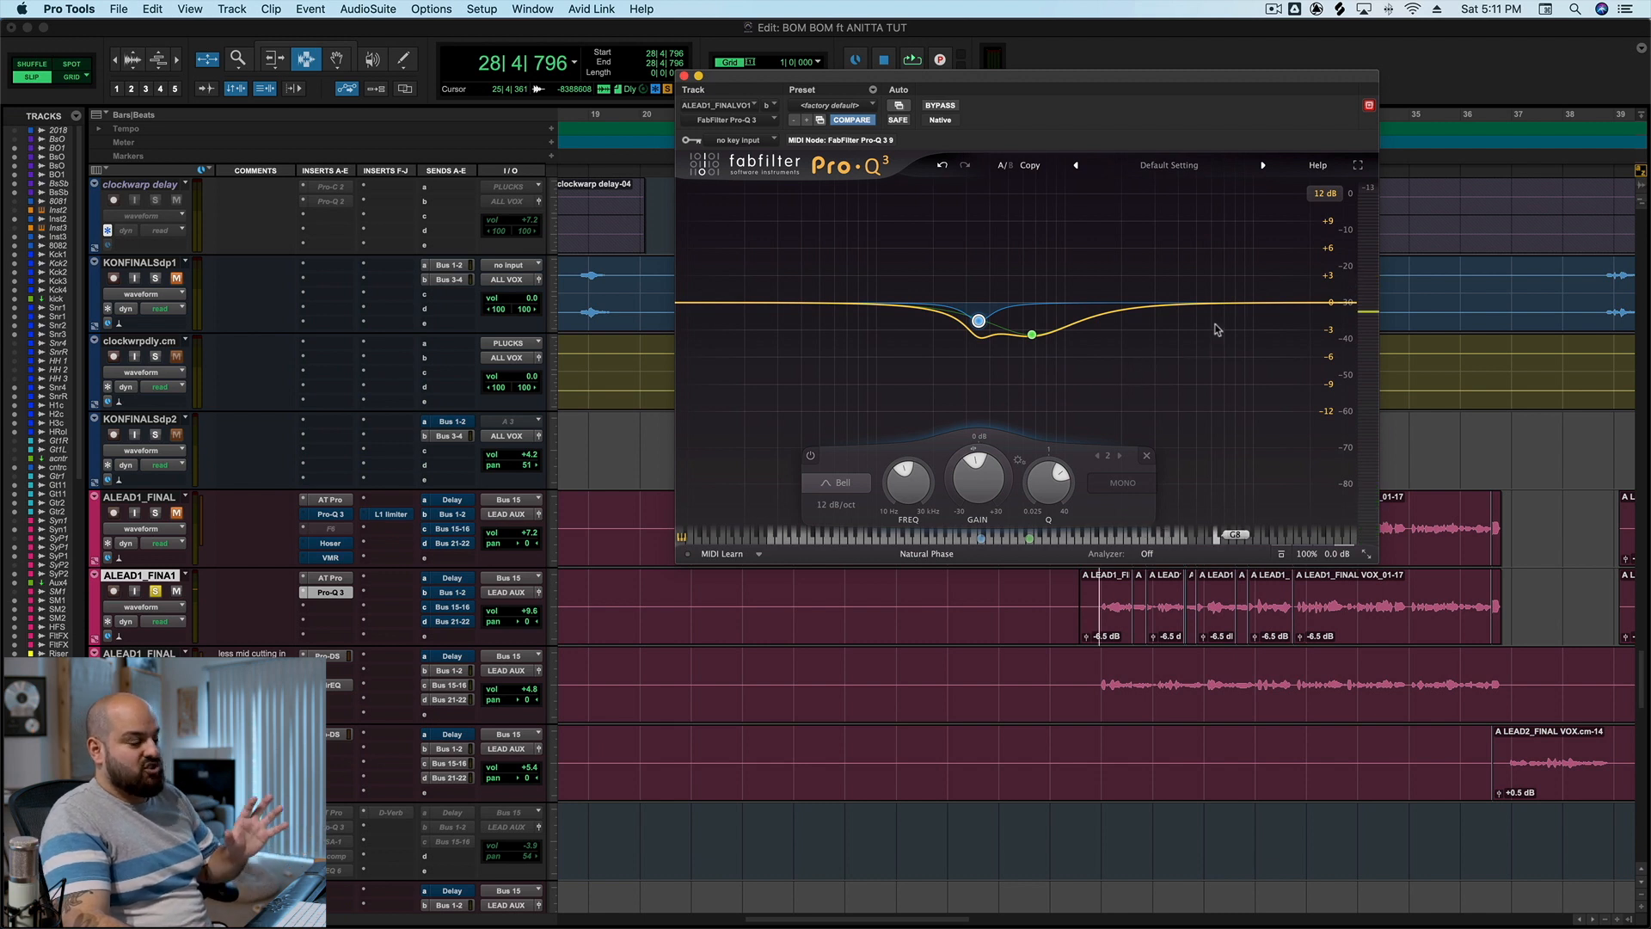
- Add a high shelf boost of about 8.5 dB at about 6850 Hz with Q 0.3 and audition it
{"action": "left_click_drag", "start_coordinate": [1321, 305], "coordinate": [1225, 244]}
{"action": "key", "text": "space"}
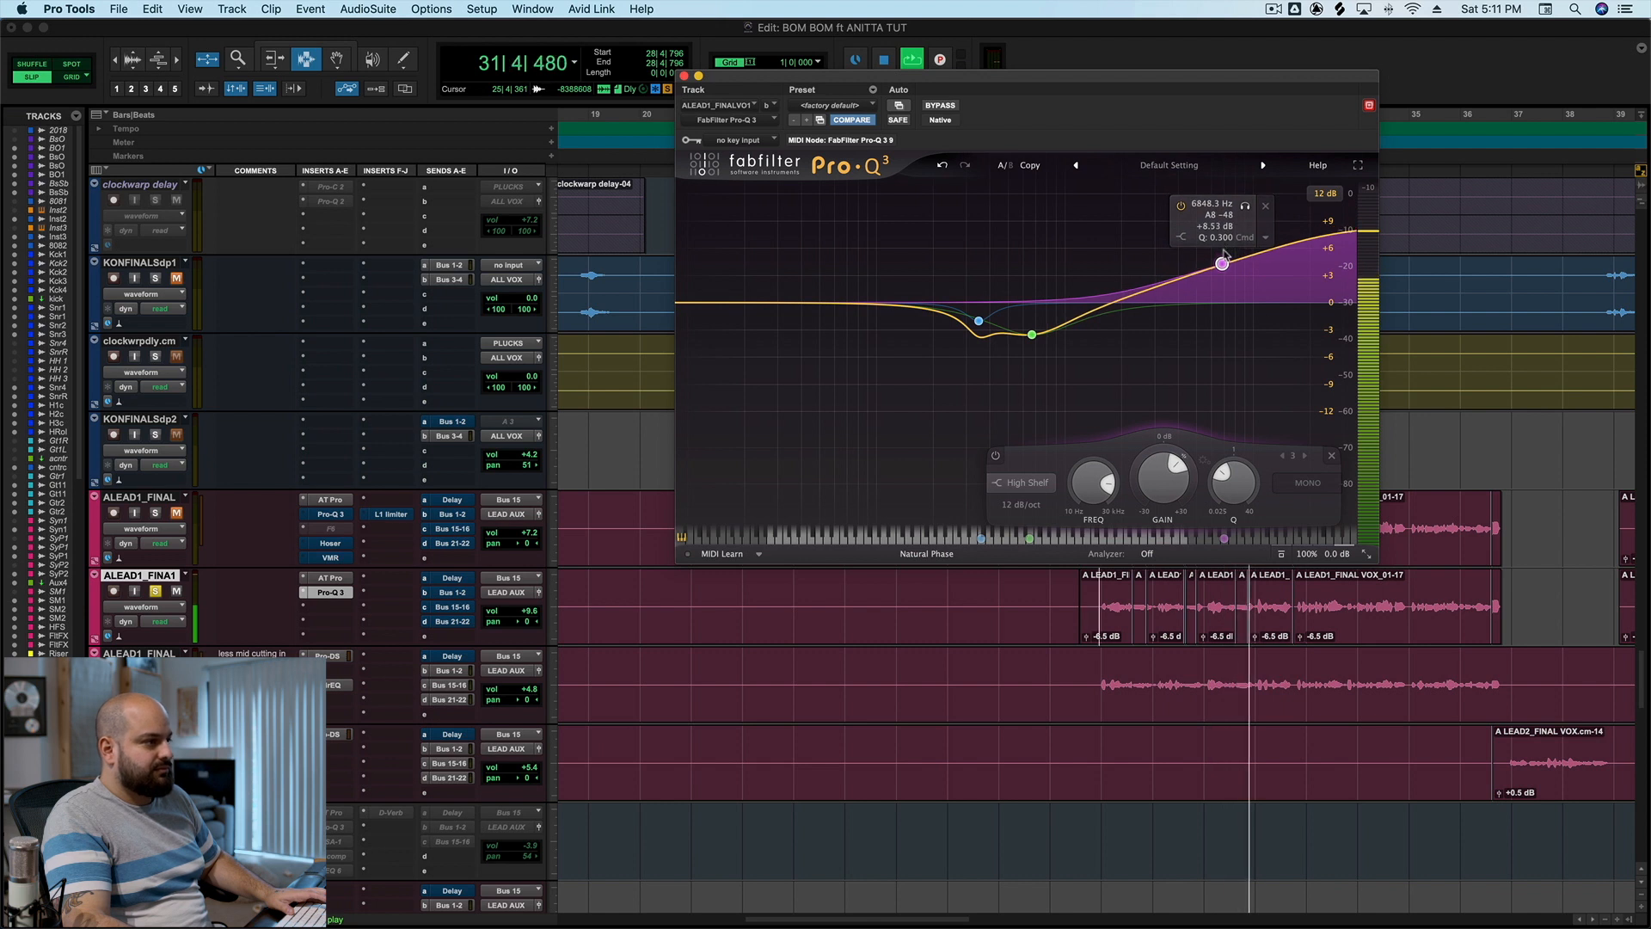
{"action": "key", "text": "space"}
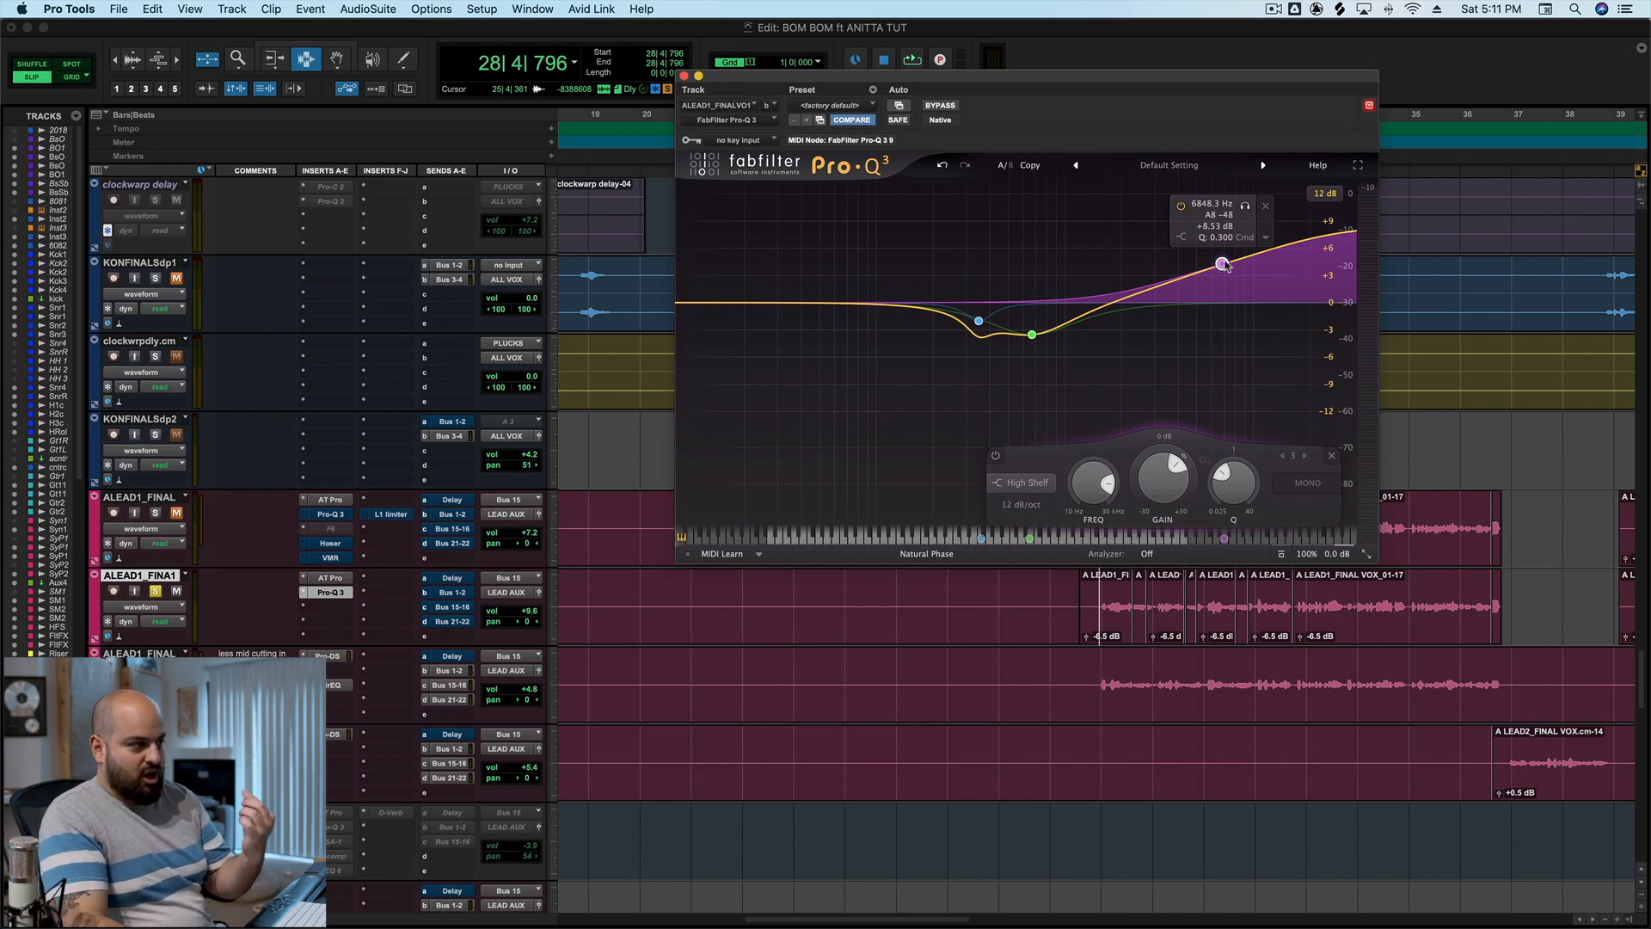
- Audition the high shelf at a much lower gain, then raise it to about 9.2 dB at about 6916 Hz
{"action": "left_click_drag", "start_coordinate": [1226, 265], "coordinate": [1229, 322]}
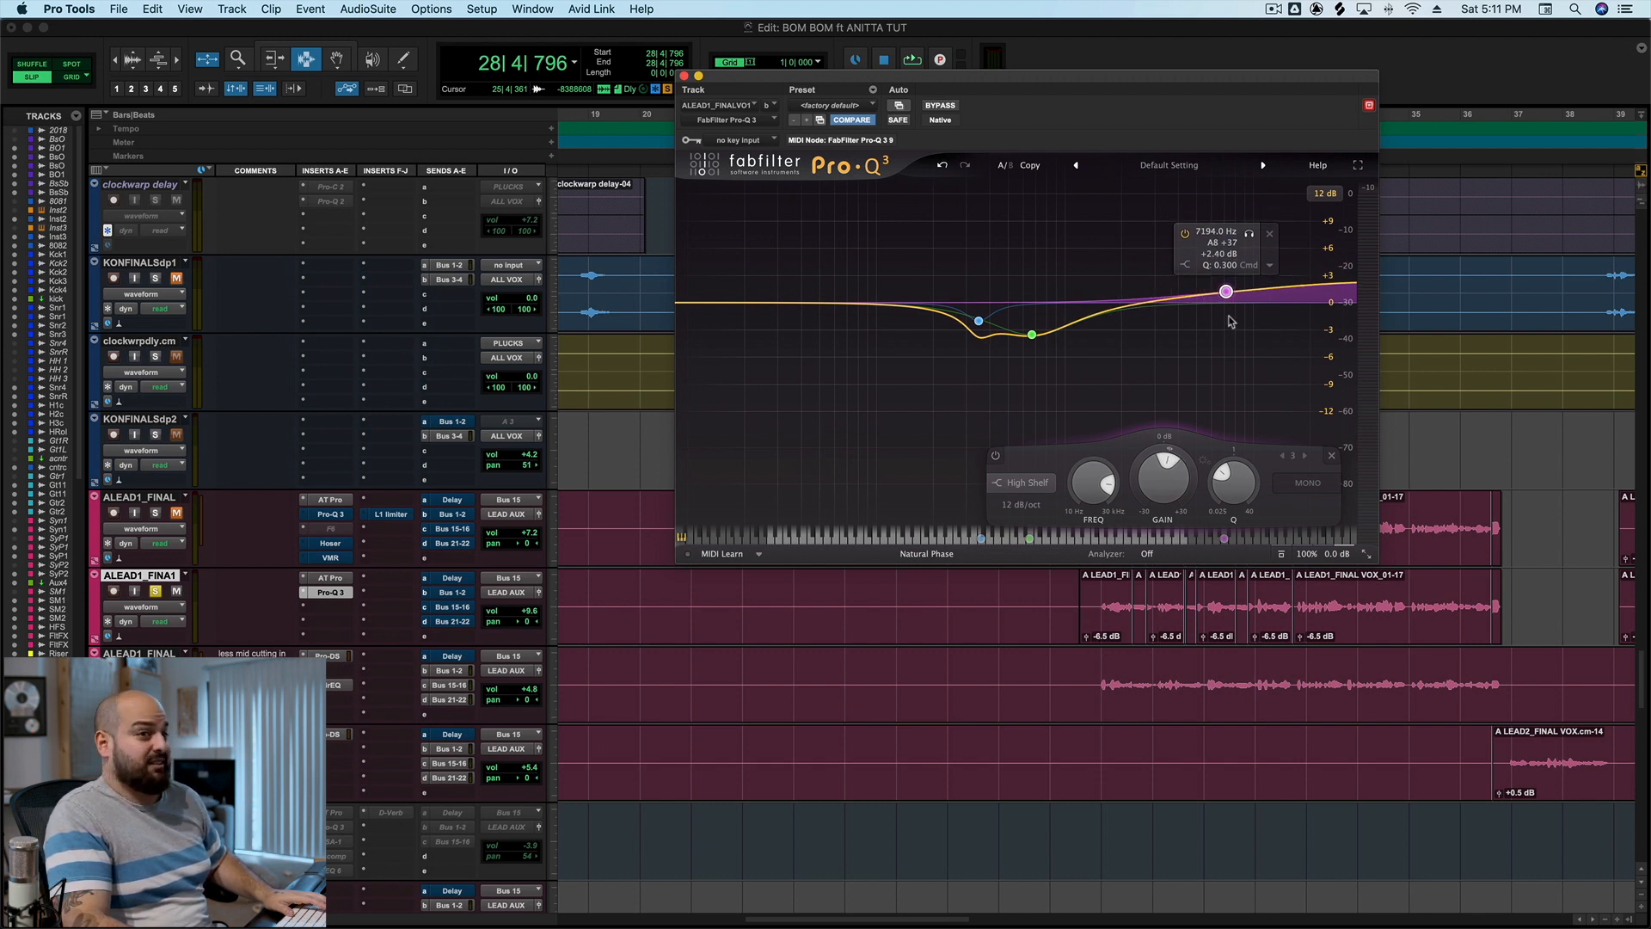
{"action": "key", "text": "space"}
{"action": "left_click_drag", "start_coordinate": [1232, 305], "coordinate": [1226, 232]}
{"action": "key", "text": "space"}
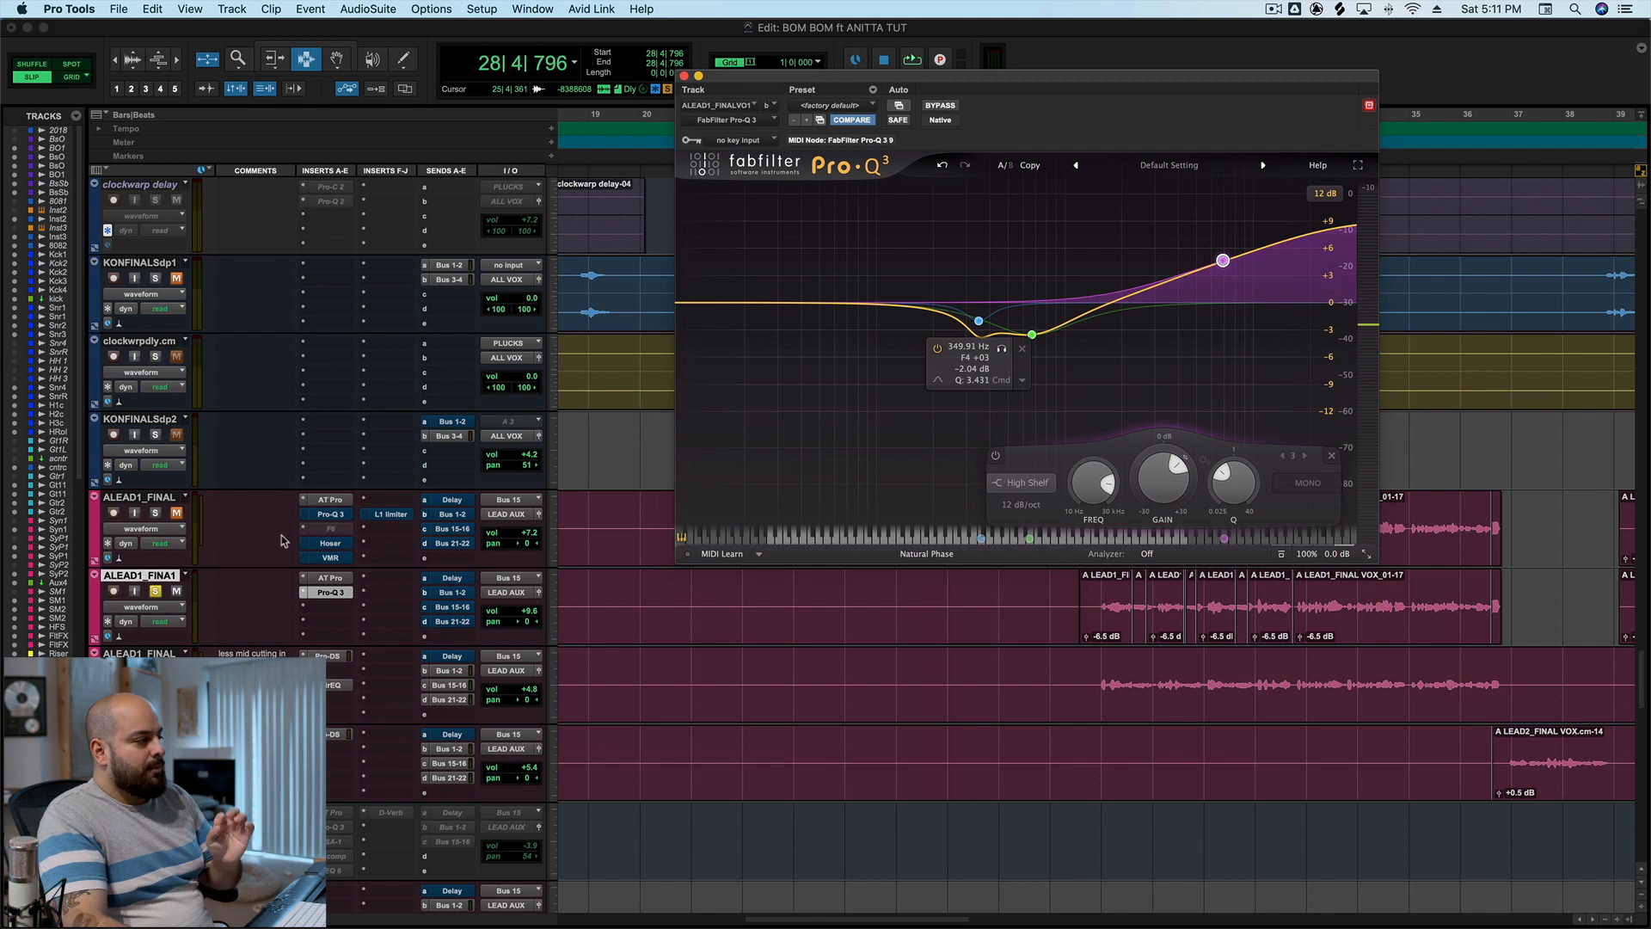
- Insert the mono FabFilter Pro-DS de-esser on ALEAD1_FINA1 directly after Pro-Q 3
{"action": "left_click", "coordinate": [311, 611]}
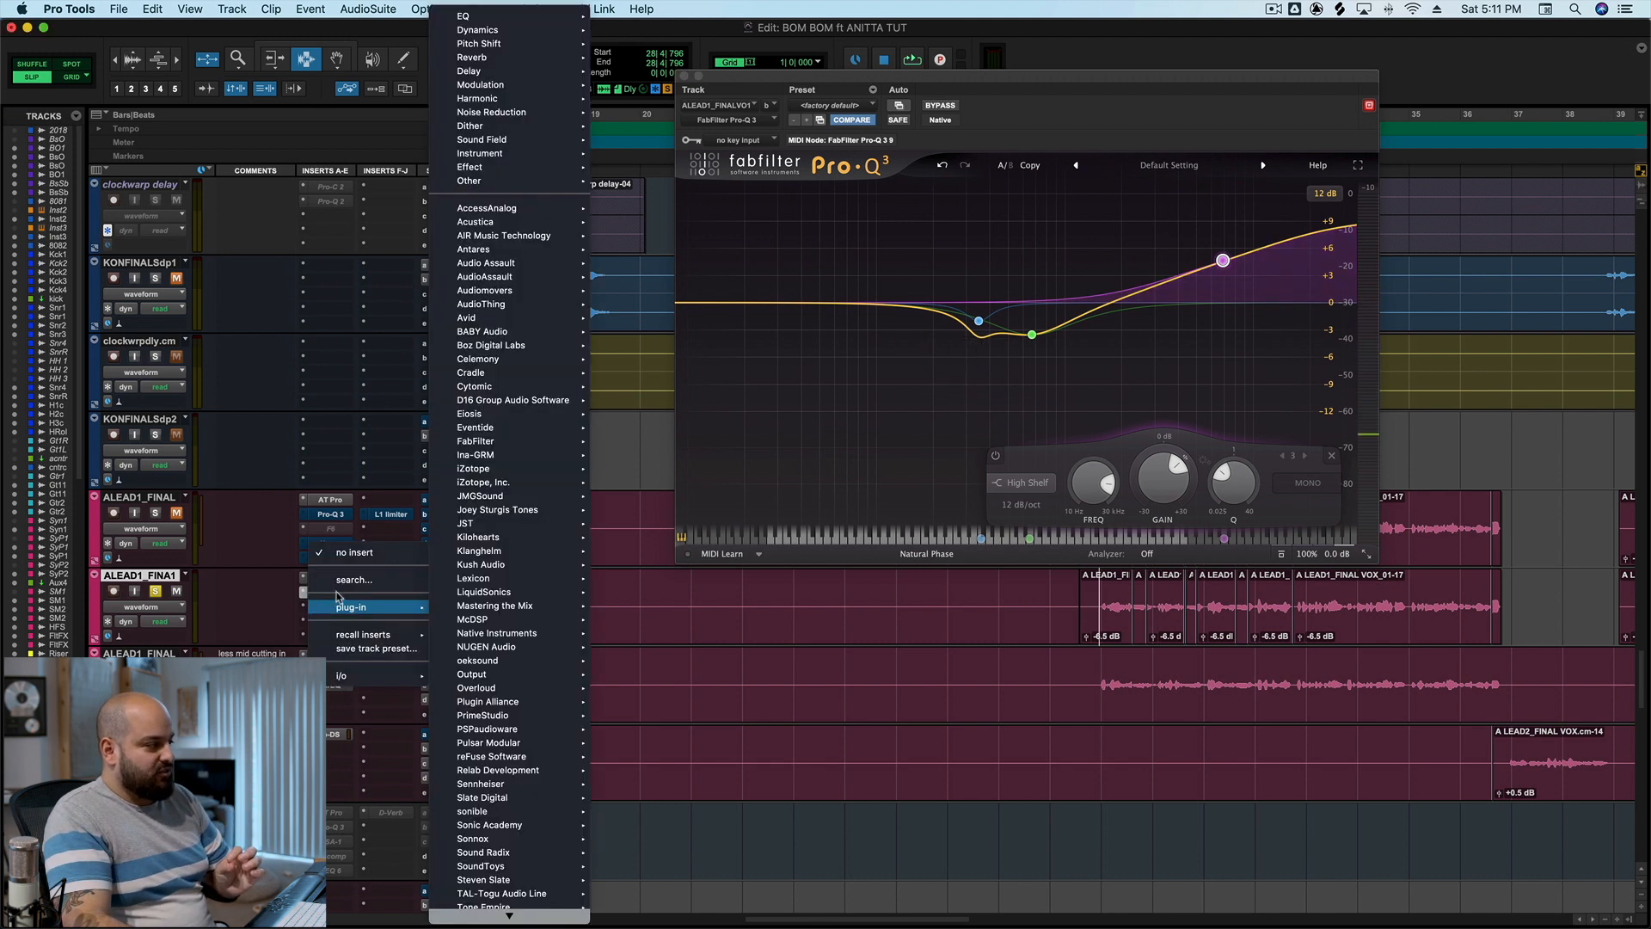
{"action": "left_click", "coordinate": [340, 582]}
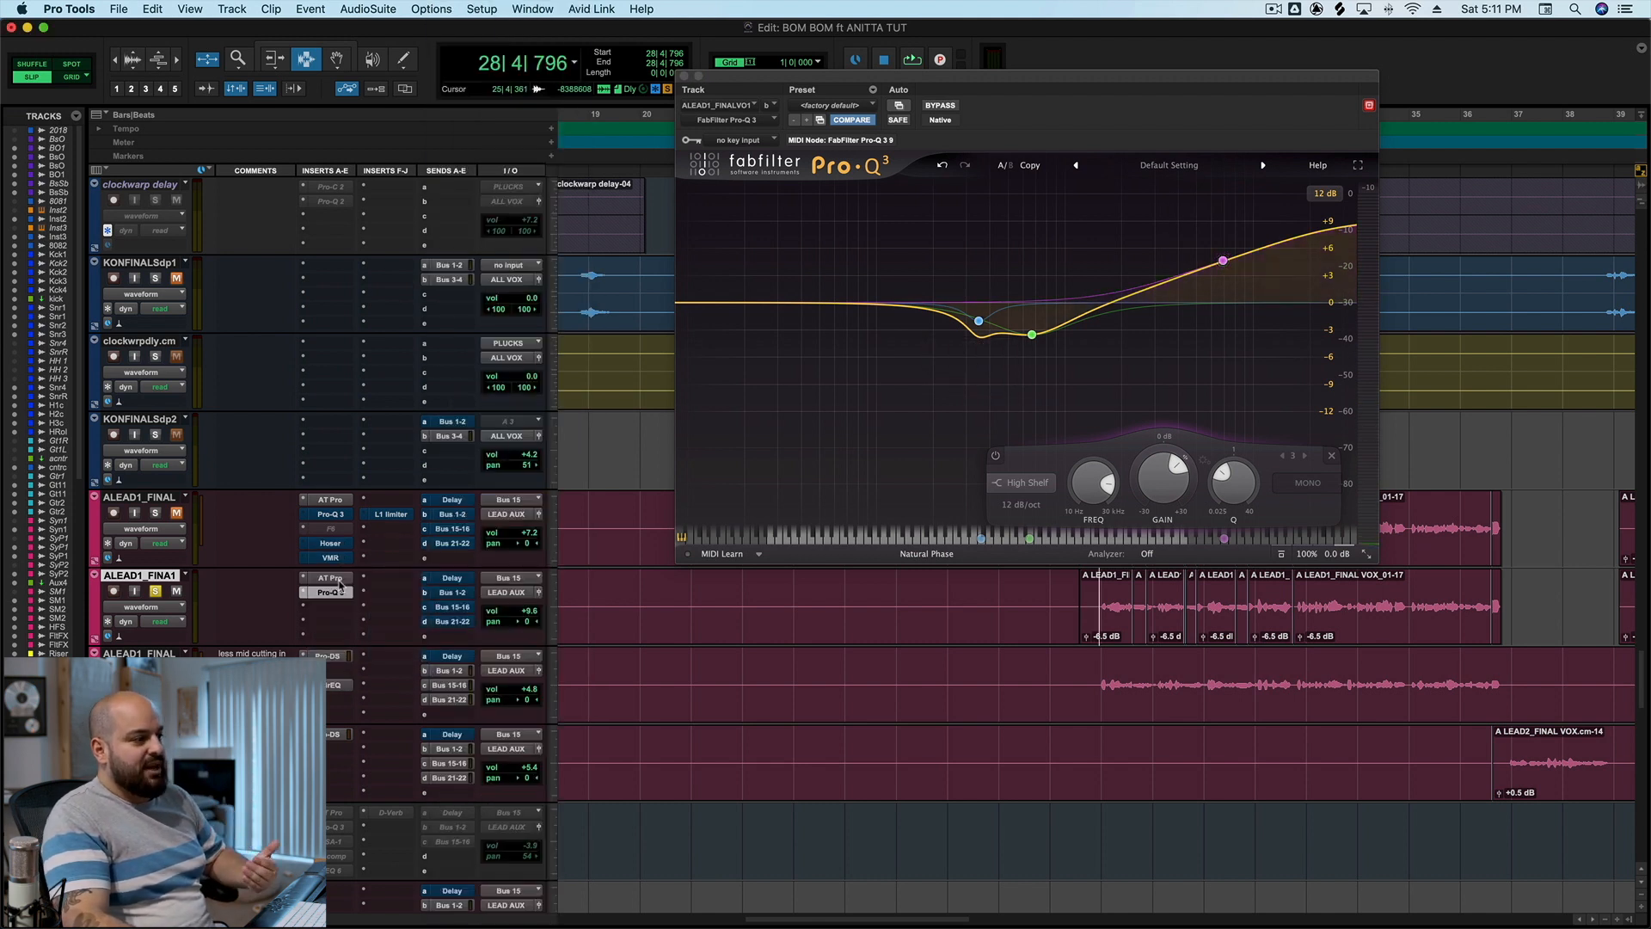
{"action": "type", "text": "fabfil"}
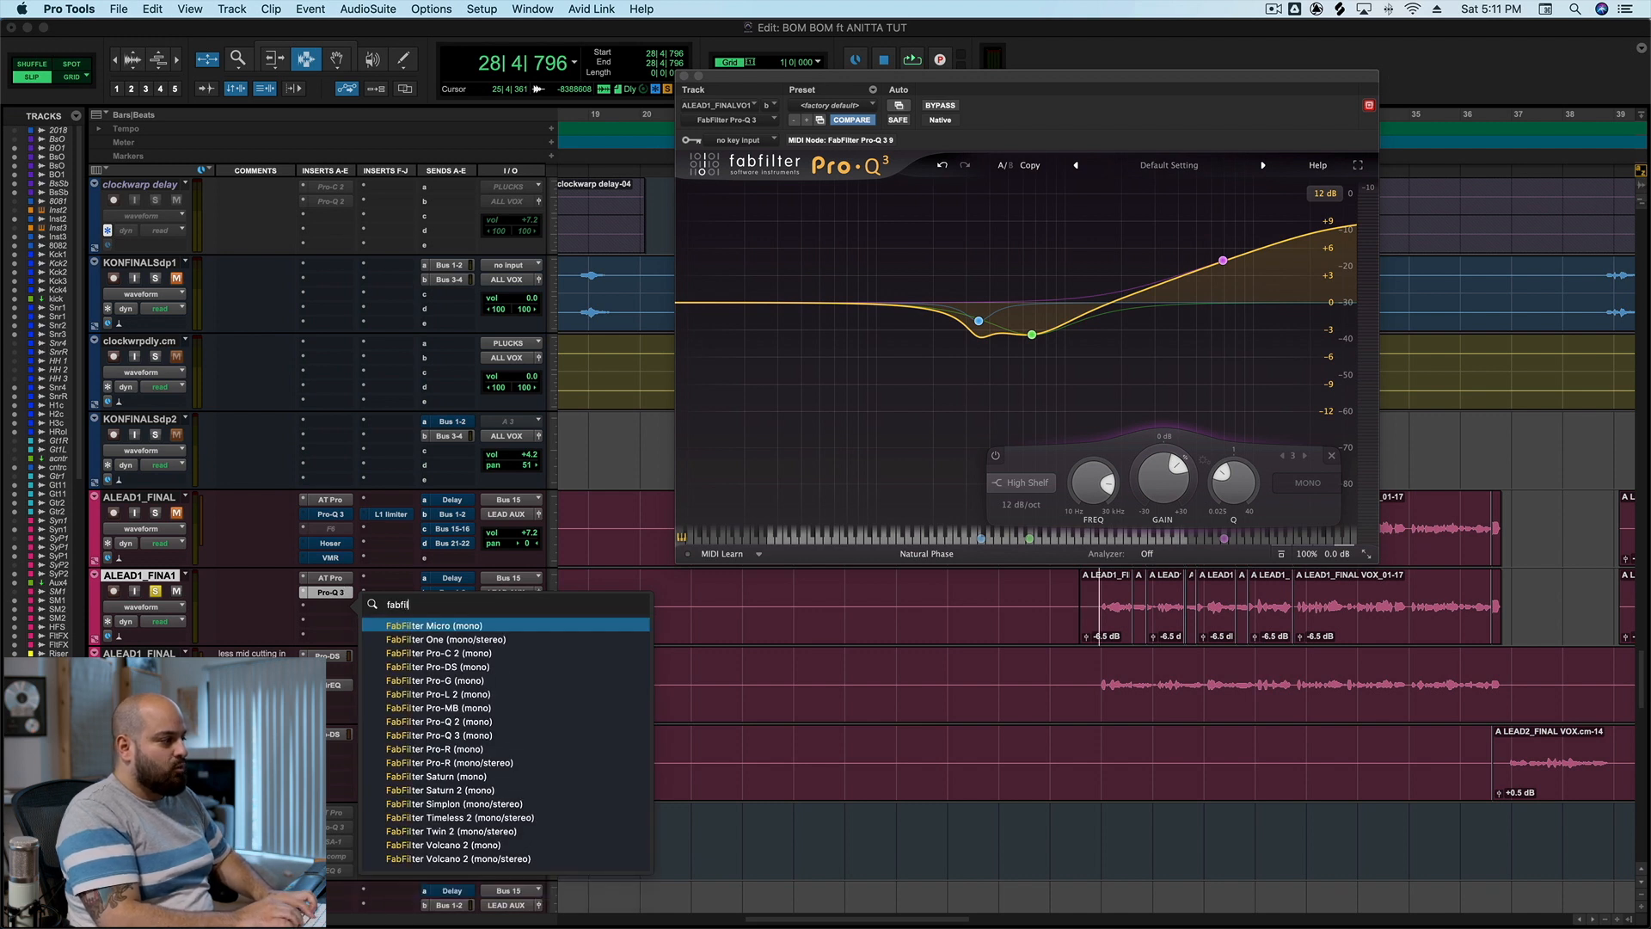
{"action": "type", "text": "ter"}
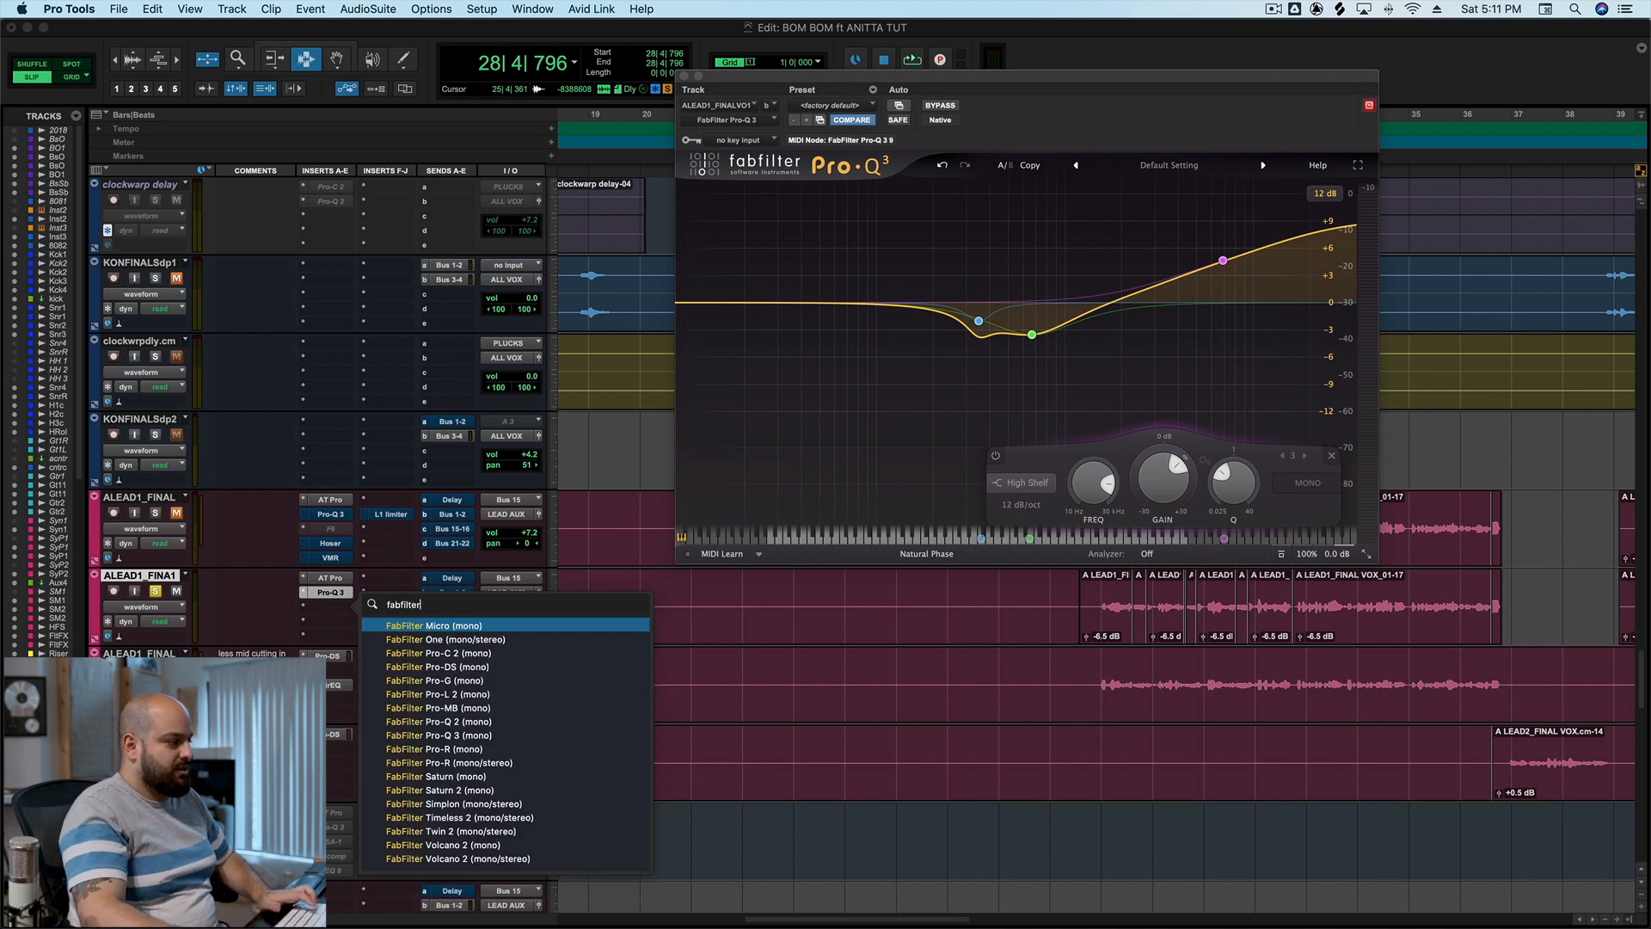
{"action": "left_click", "coordinate": [459, 668]}
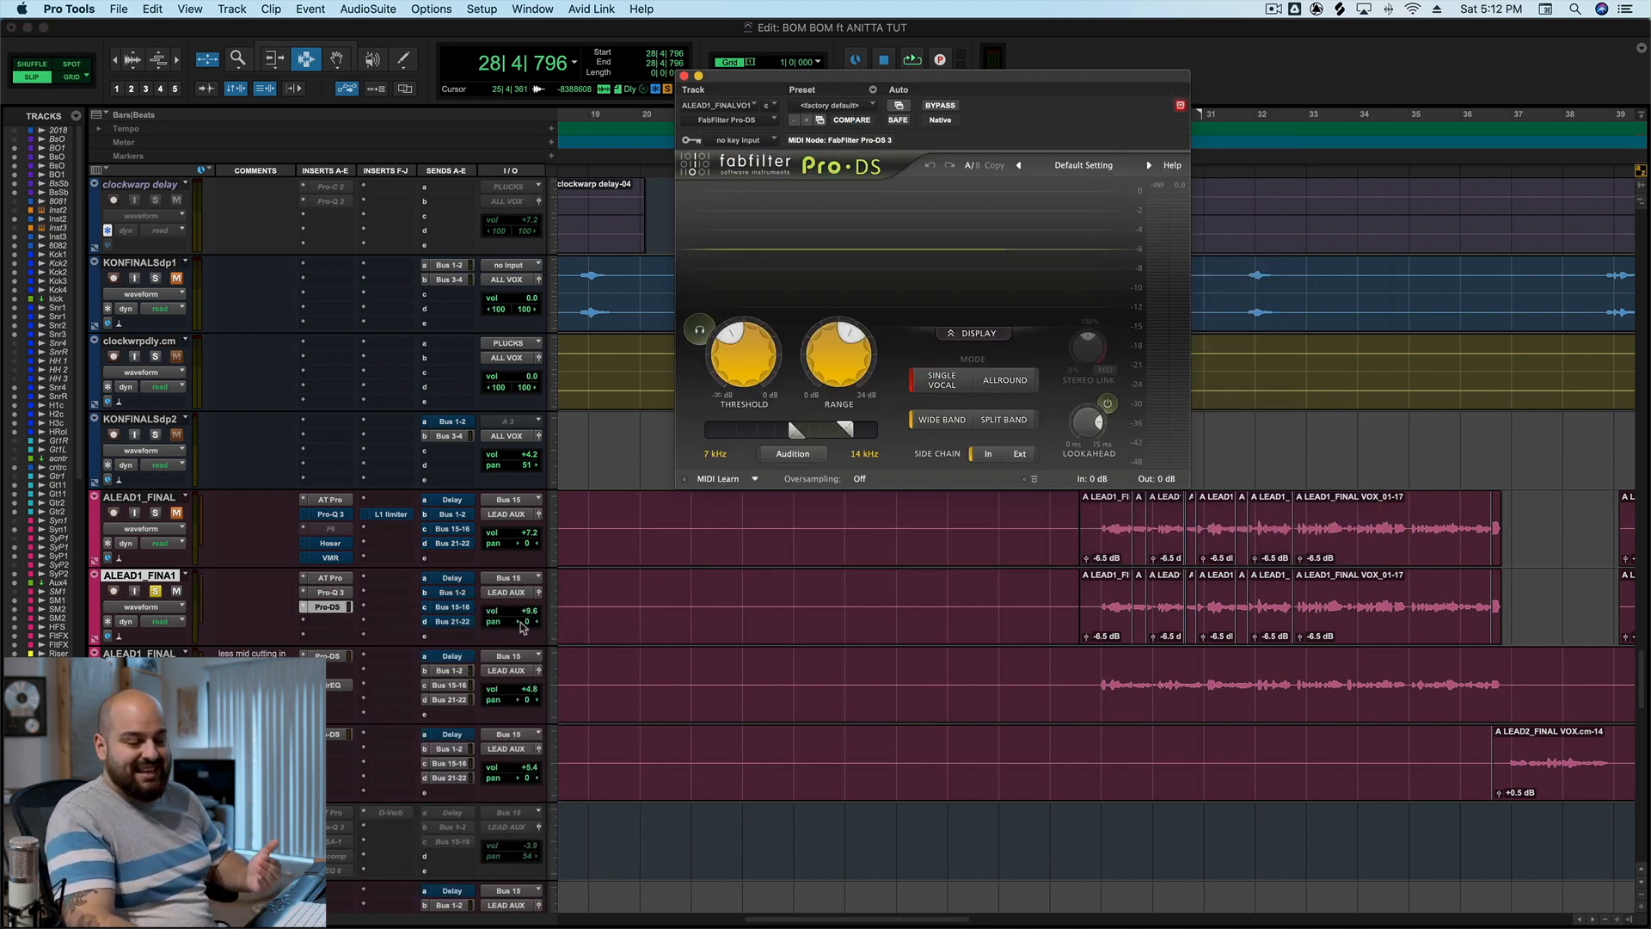
- Set the Pro-DS upper frequency limit to Off, increase its range, and close the plug-in while the vocal plays
{"action": "left_click_drag", "start_coordinate": [846, 427], "coordinate": [869, 429]}
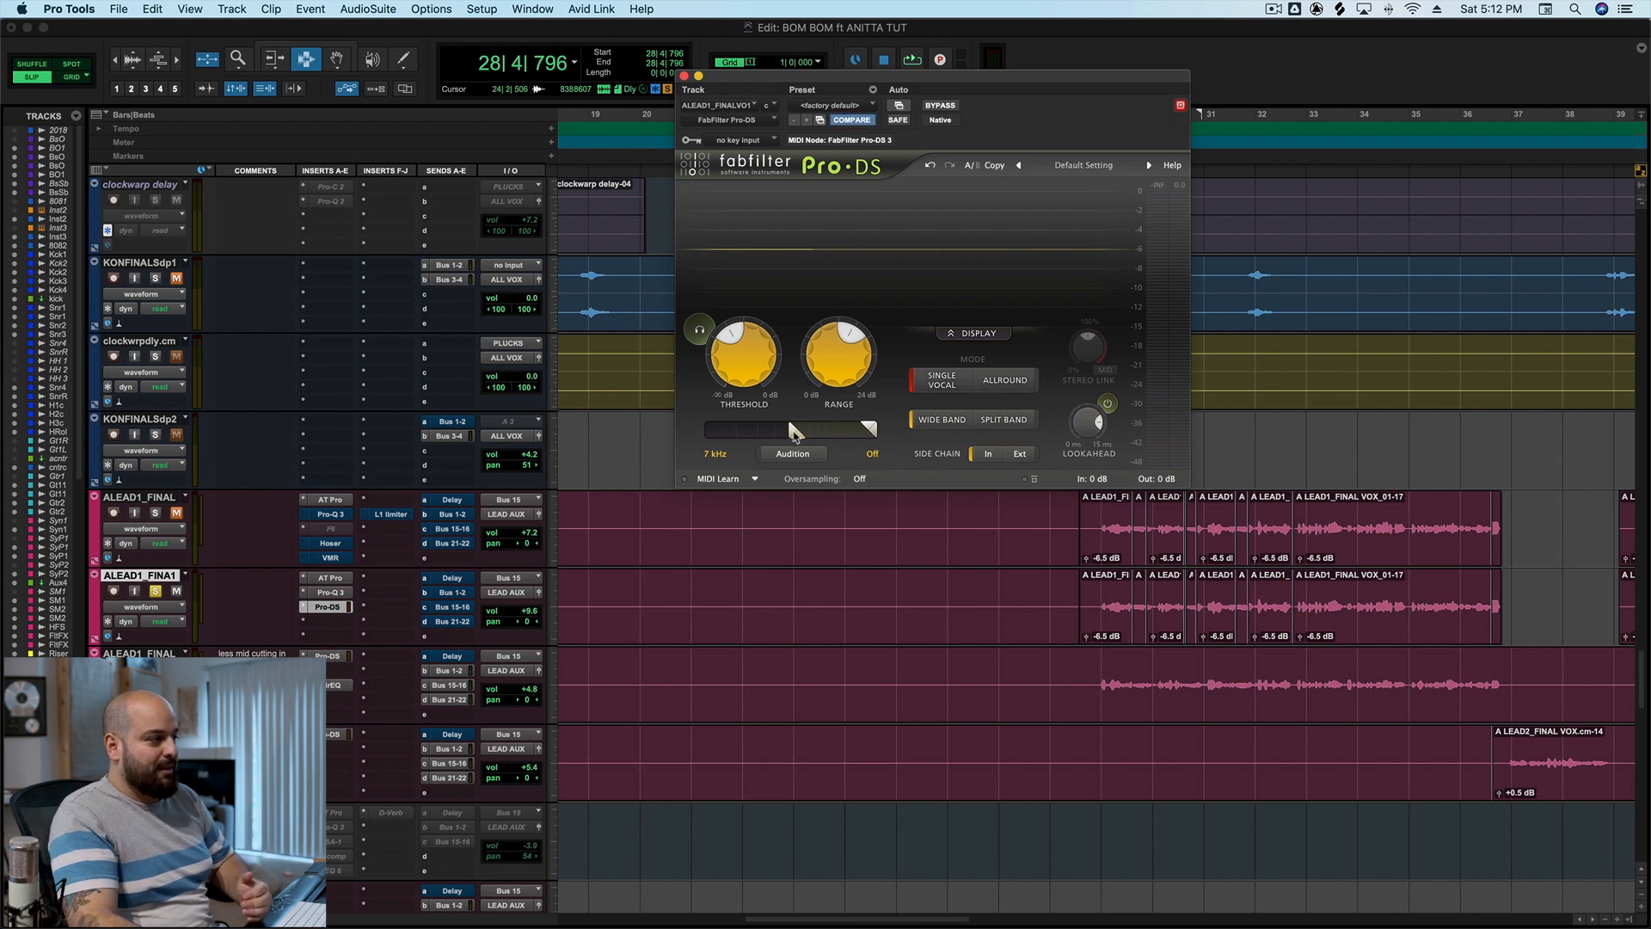
{"action": "left_click_drag", "start_coordinate": [839, 355], "coordinate": [839, 337]}
{"action": "key", "text": "space"}
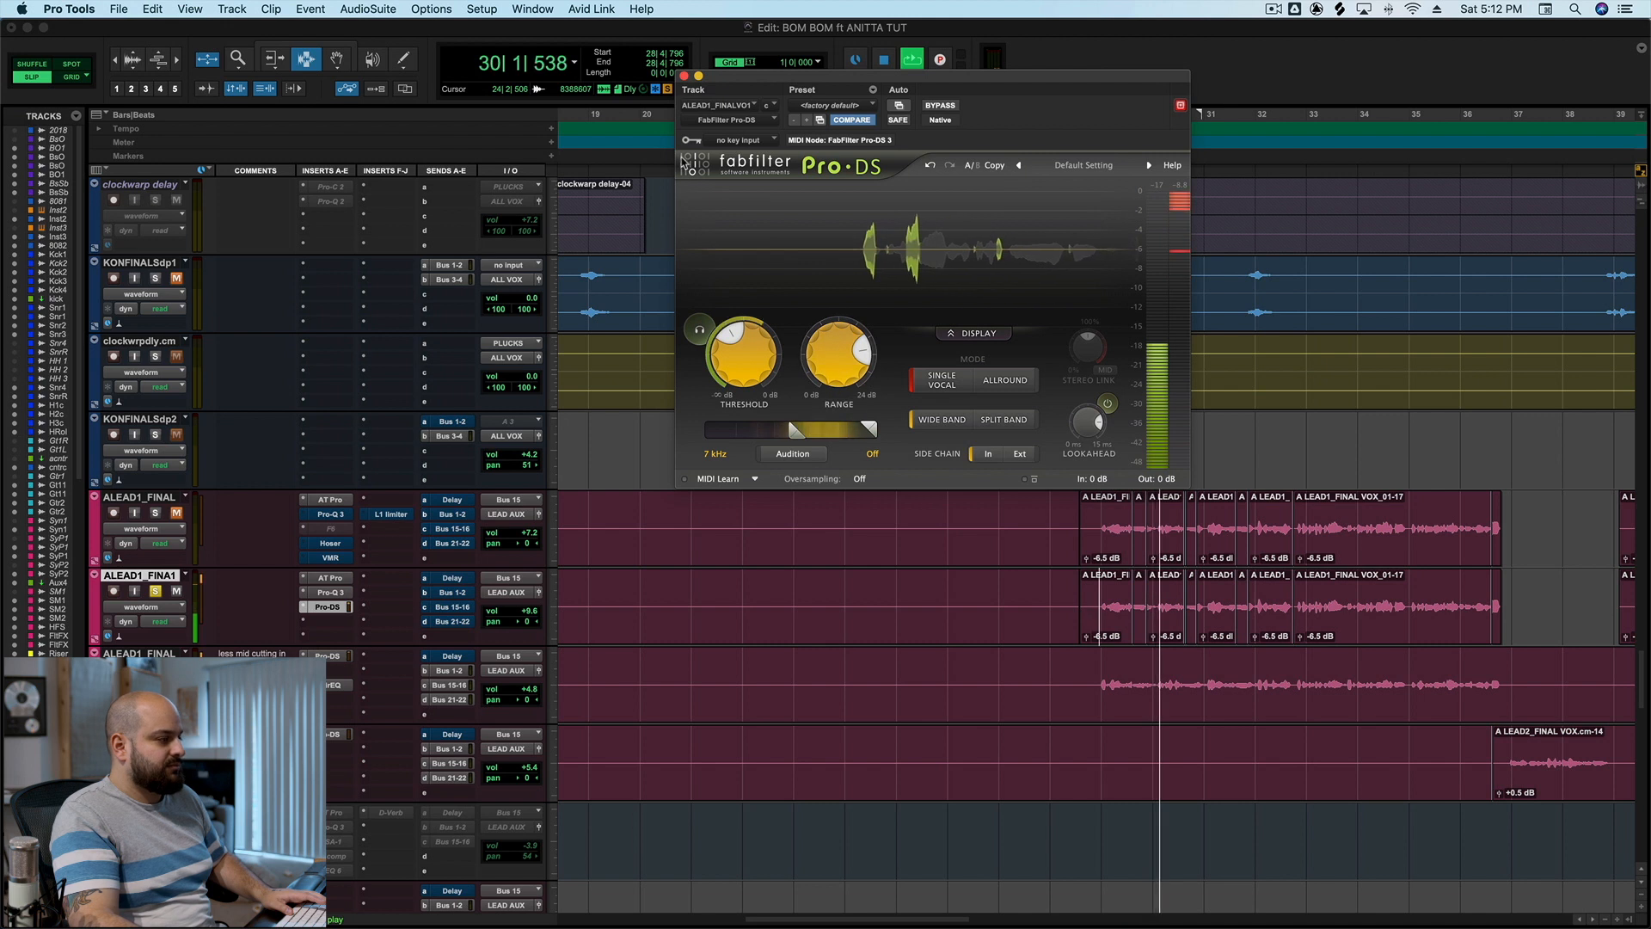
{"action": "left_click", "coordinate": [685, 75]}
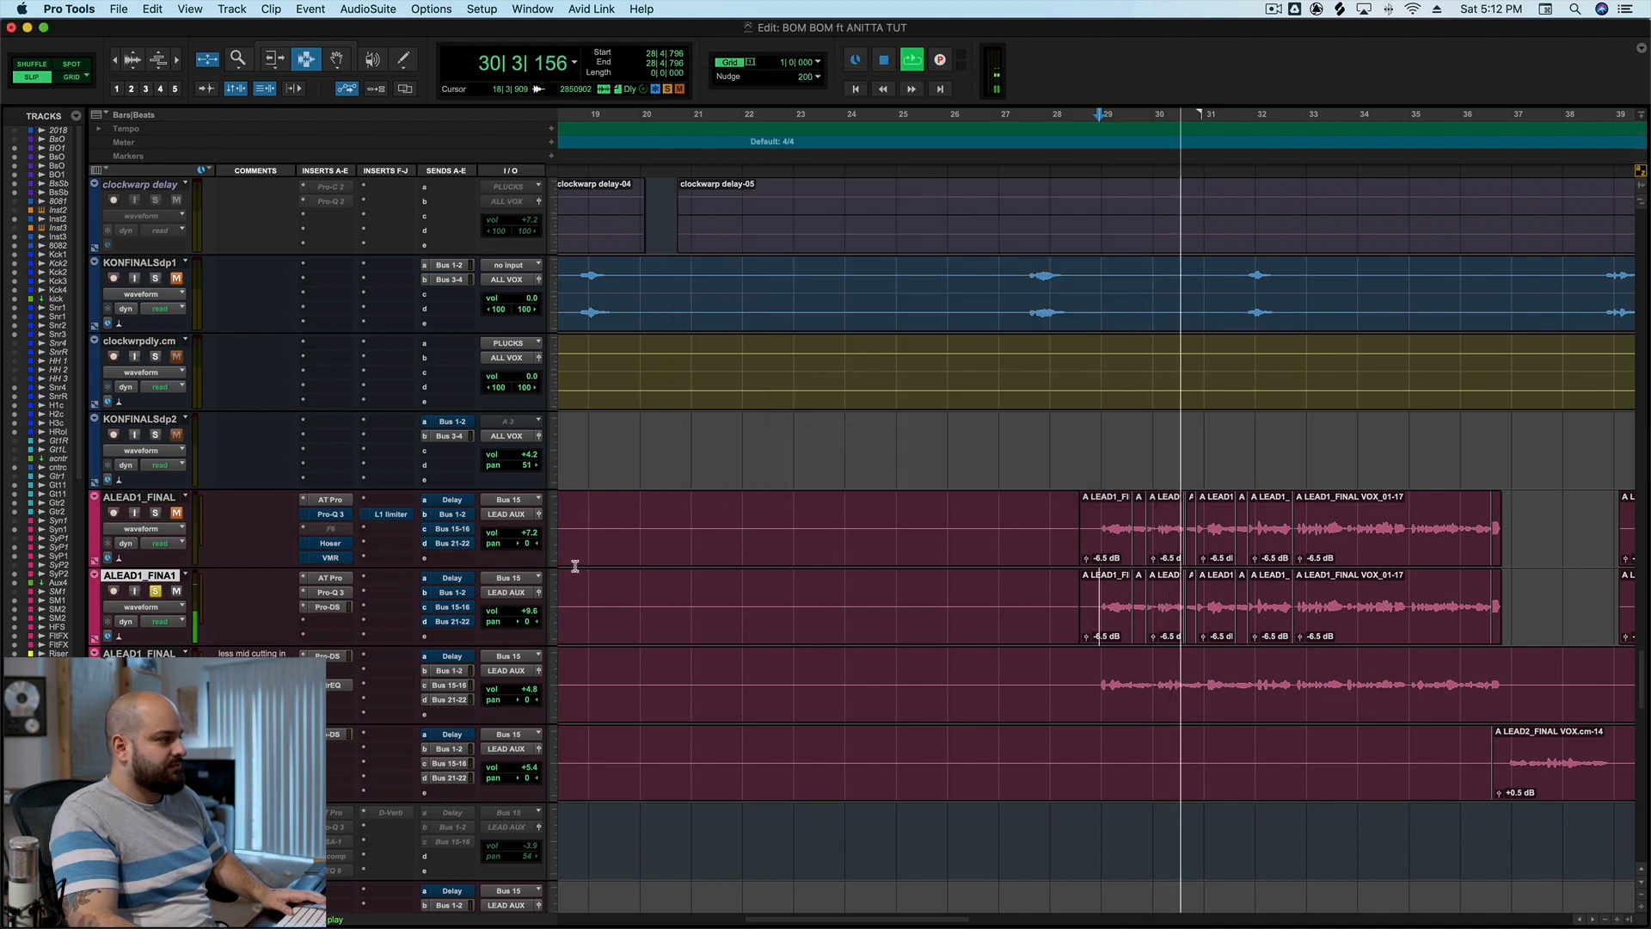
- Reopen Pro-Q 3 on ALEAD1_FINA1 and slightly lower the high shelf's gain during playback
{"action": "left_click", "coordinate": [330, 593]}
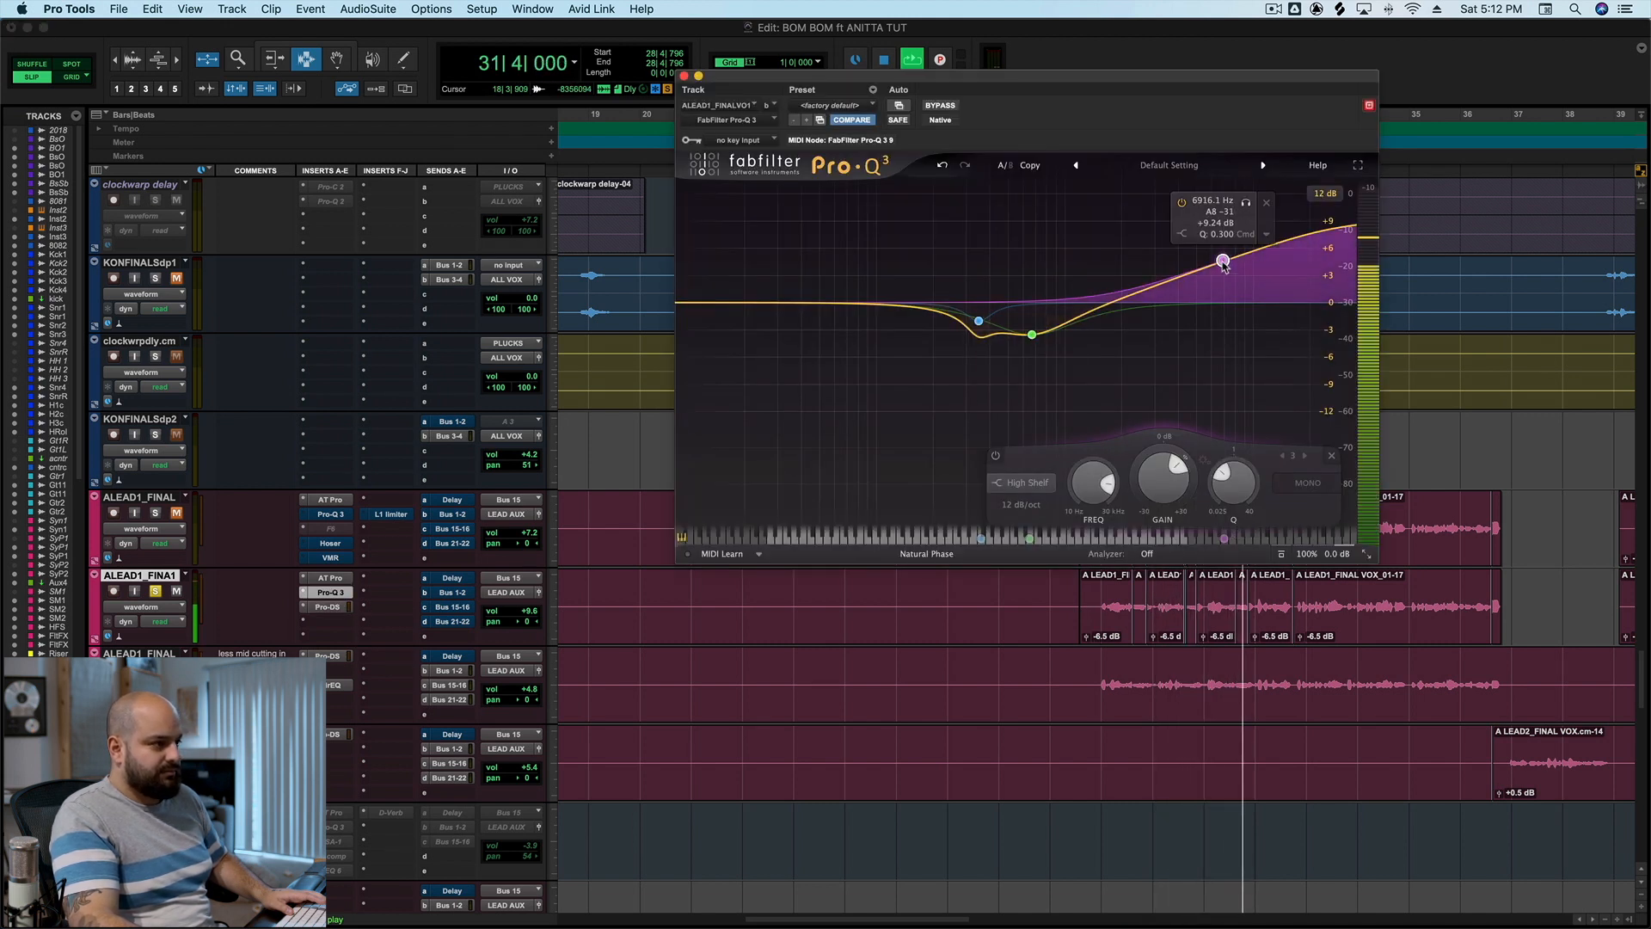
{"action": "left_click_drag", "start_coordinate": [1225, 266], "coordinate": [1222, 269]}
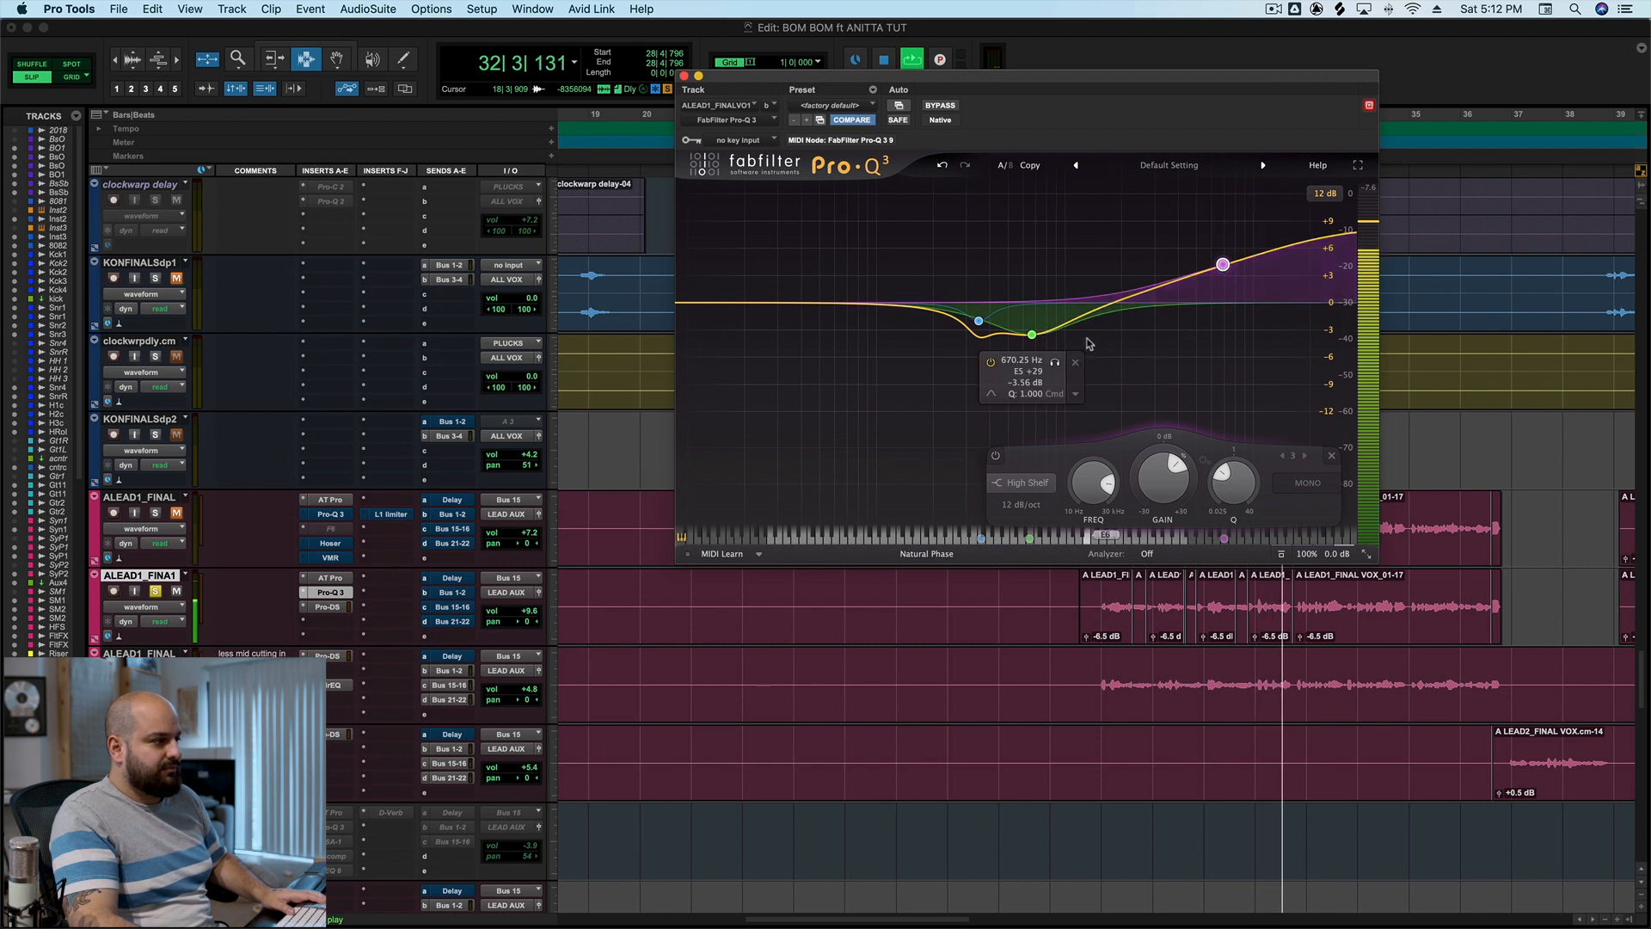
- Add a narrow bell band at about 1759 Hz with a Q of 9.645 and sweep it up near the high shelf during playback
{"action": "key", "text": "space"}
{"action": "left_click_drag", "start_coordinate": [1113, 303], "coordinate": [1111, 279]}
{"action": "left_click_drag", "start_coordinate": [1175, 497], "coordinate": [1175, 428]}
{"action": "mouse_move", "coordinate": [1118, 290]}
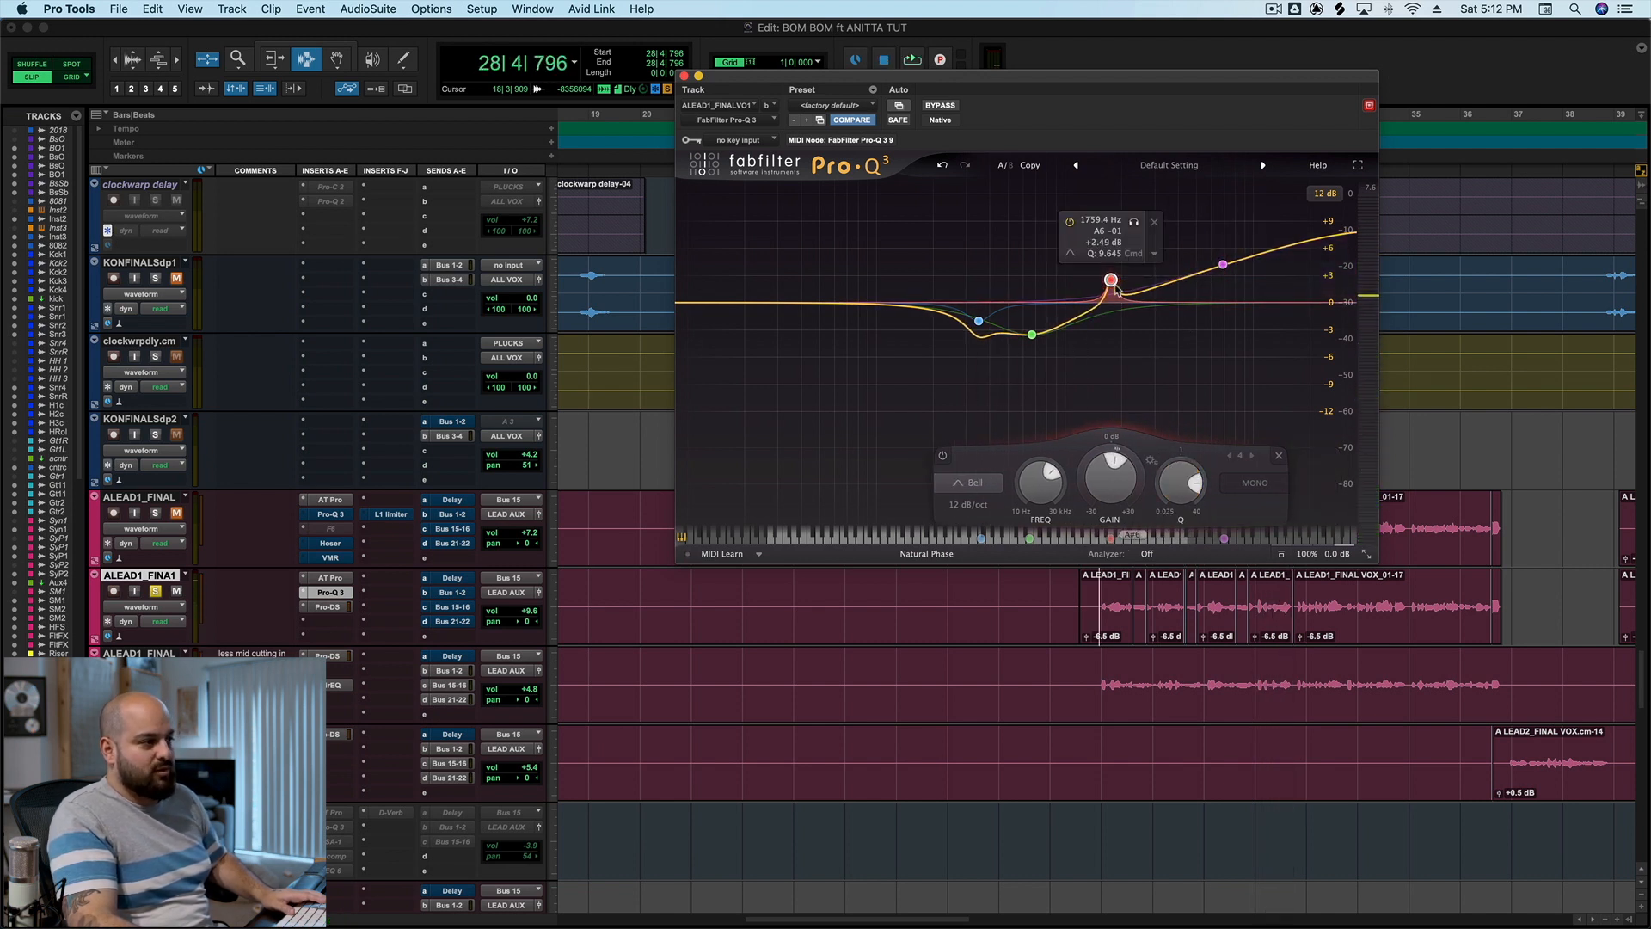
{"action": "key", "text": "space"}
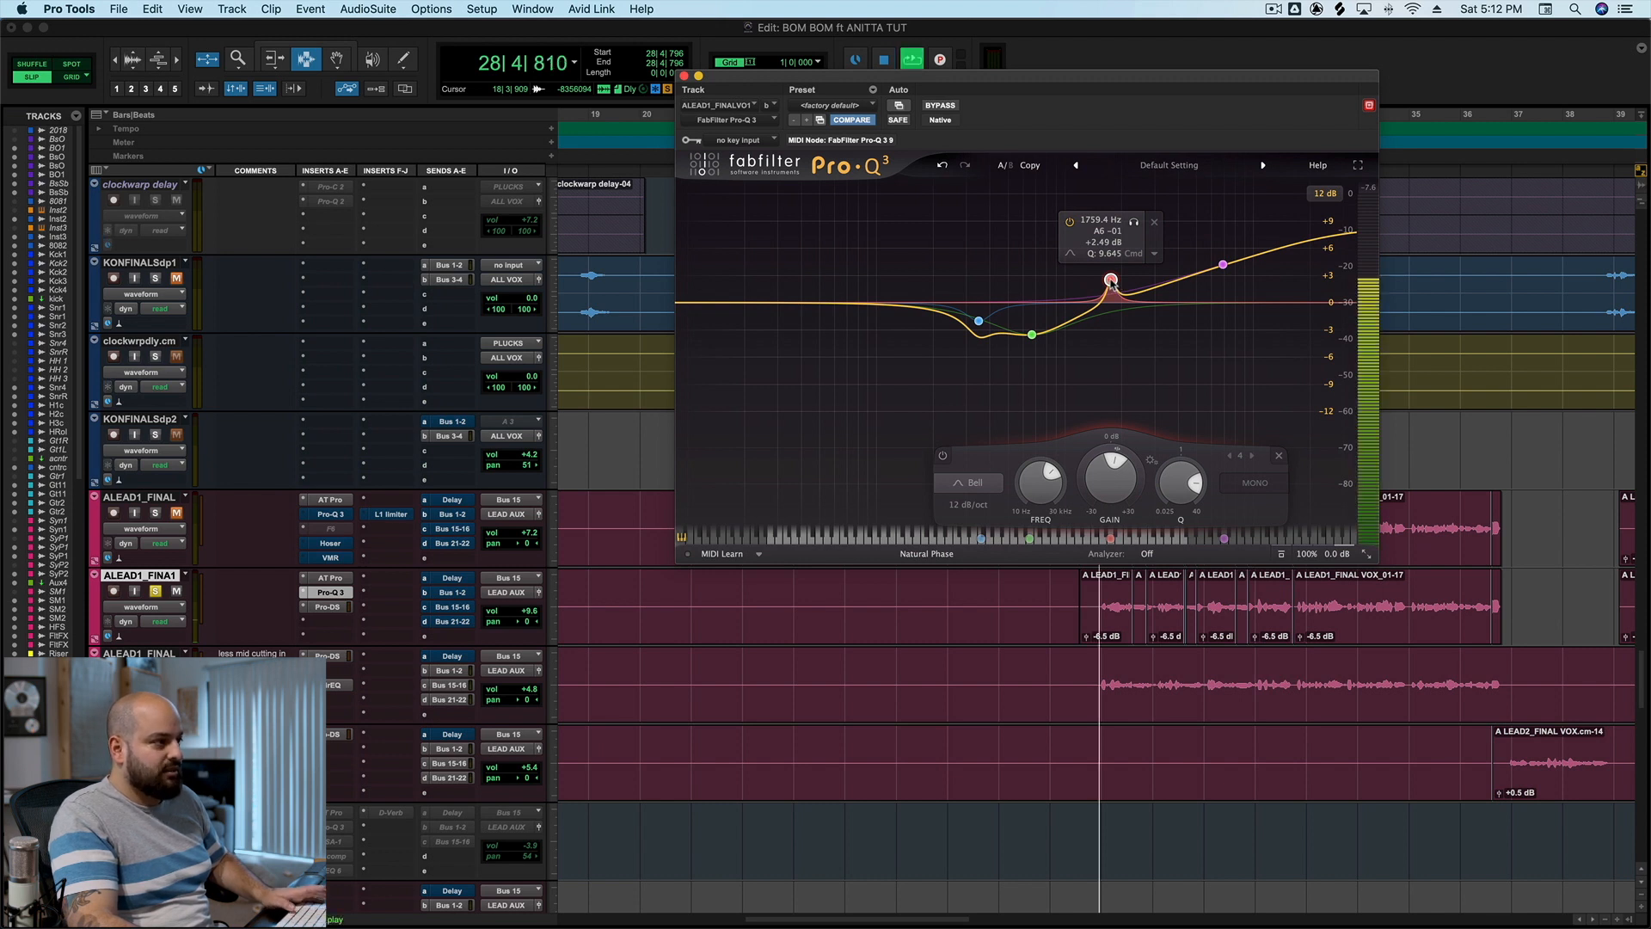
{"action": "left_click_drag", "start_coordinate": [1111, 281], "coordinate": [1219, 234]}
{"action": "key", "text": "space"}
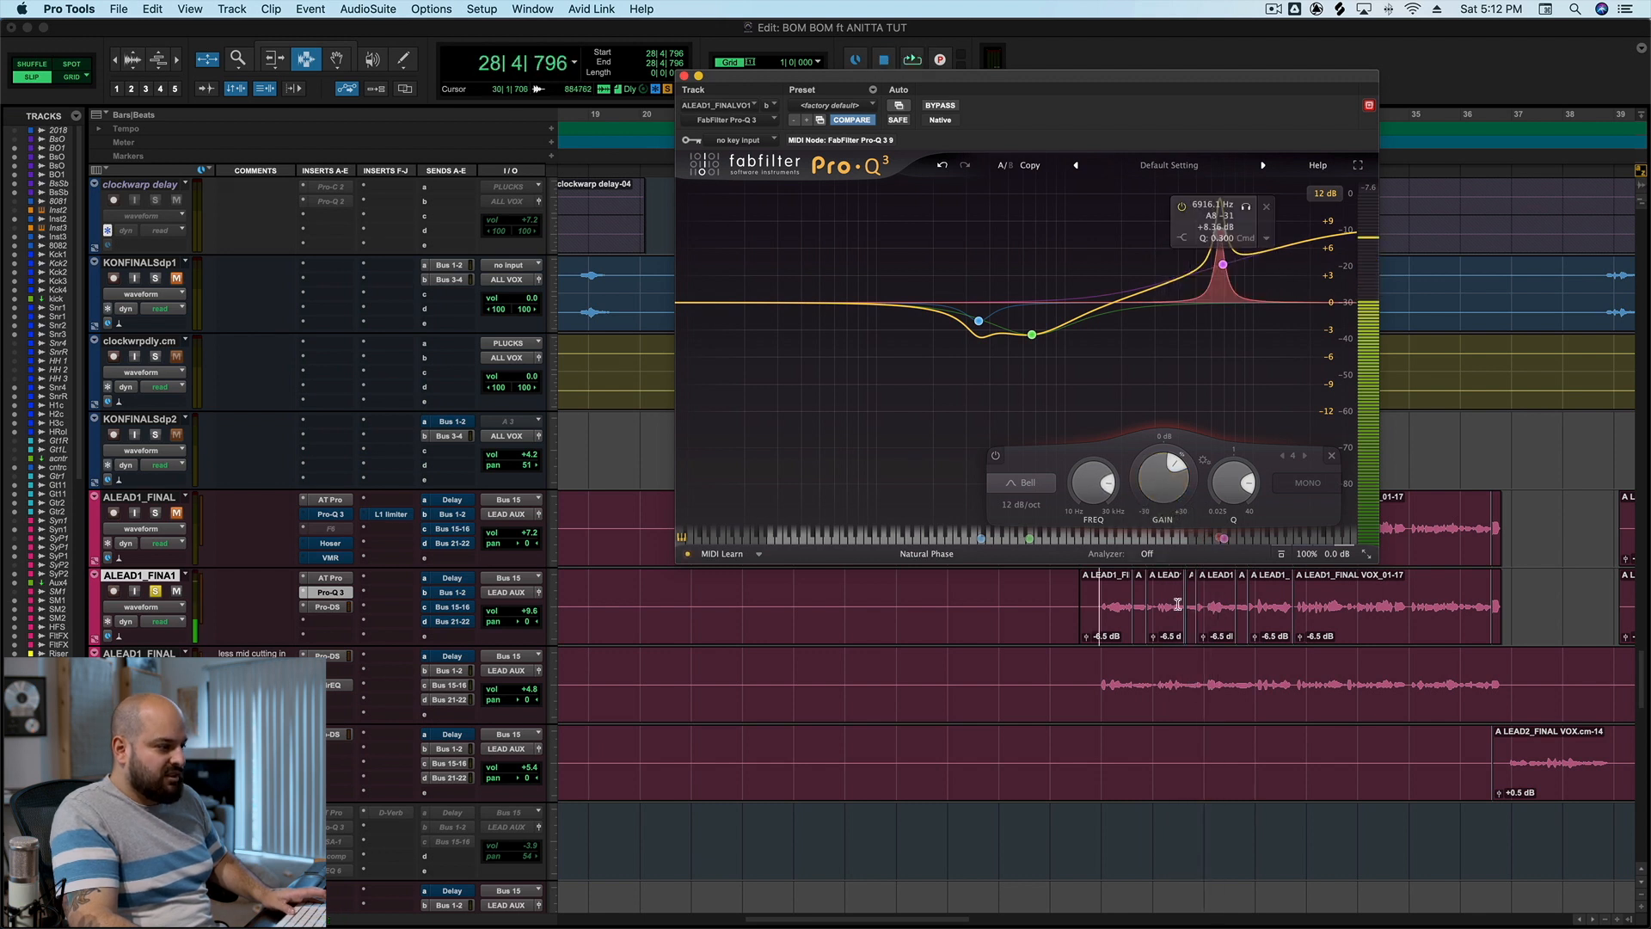
- Bypass the narrow bell band and audition the vocal on ALEAD1_FINA1 from about bar 30, beat 2
{"action": "left_click", "coordinate": [1190, 601]}
{"action": "key", "text": "t"}
{"action": "key", "text": "t"}
{"action": "key", "text": "t"}
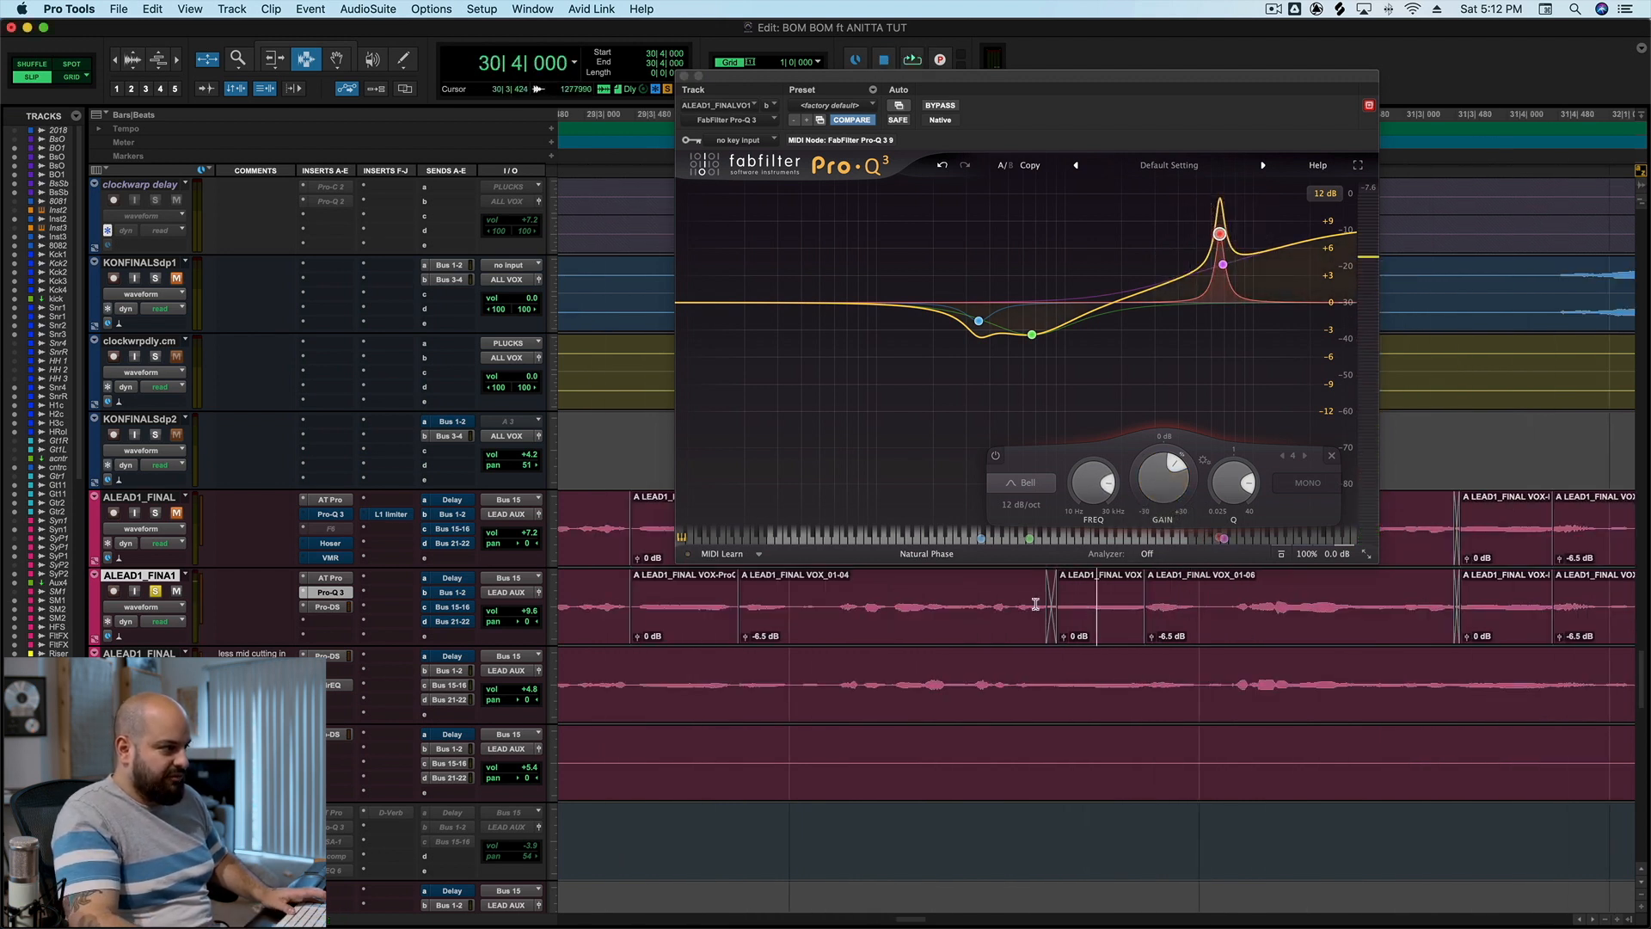
{"action": "left_click", "coordinate": [996, 457]}
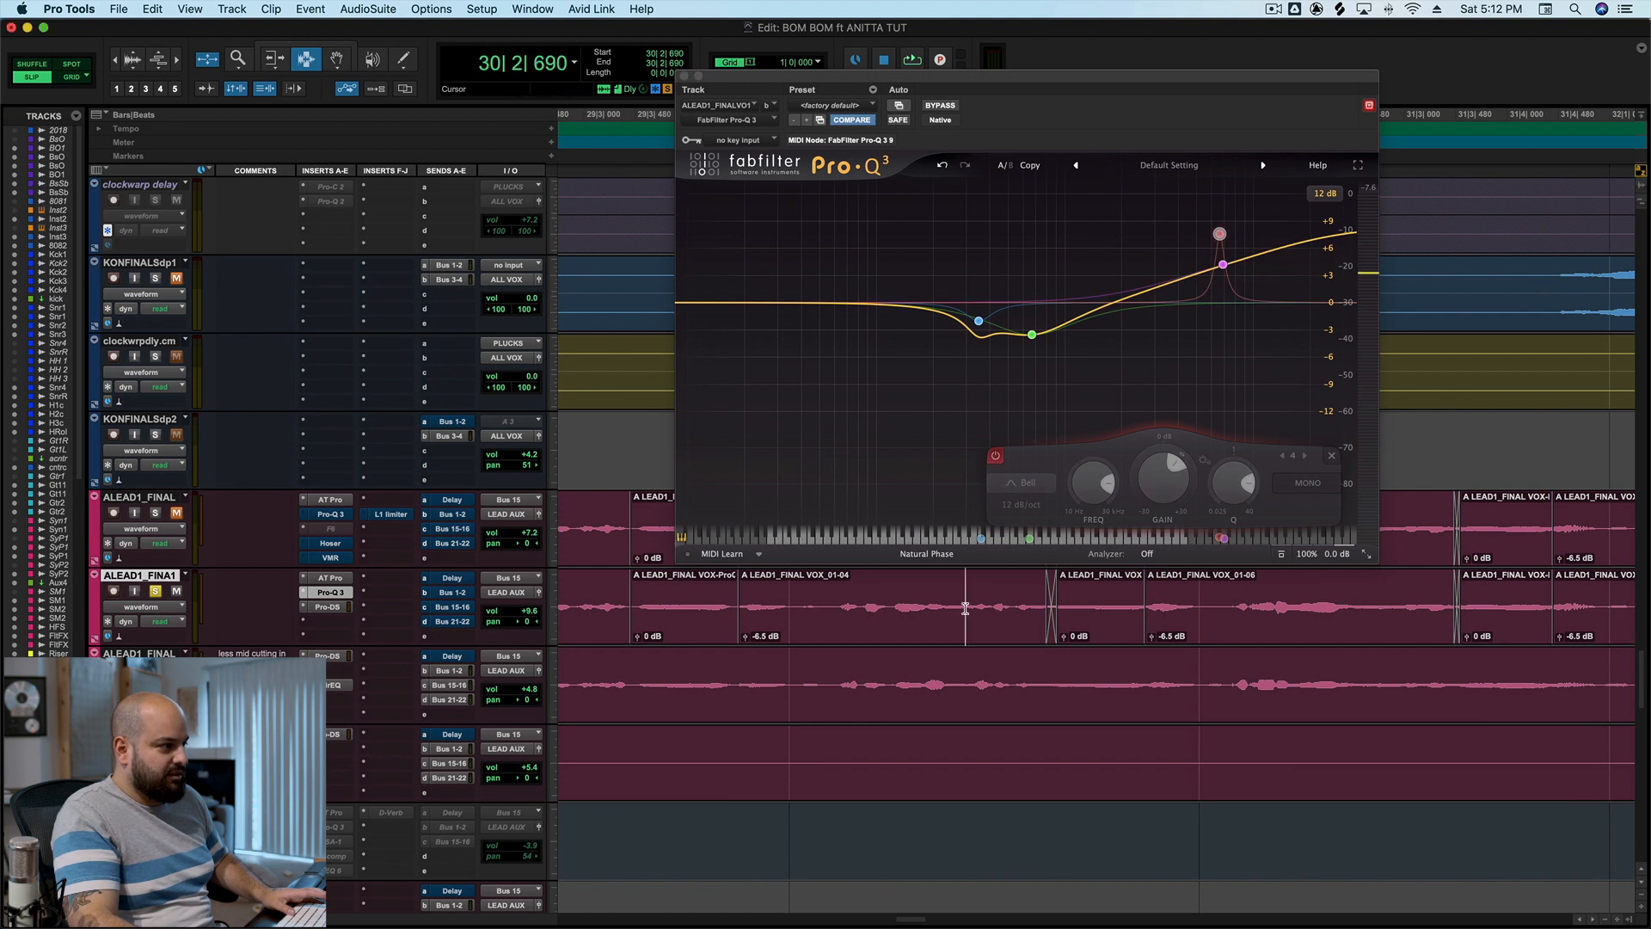
{"action": "key", "text": "space"}
{"action": "key", "text": "space"}
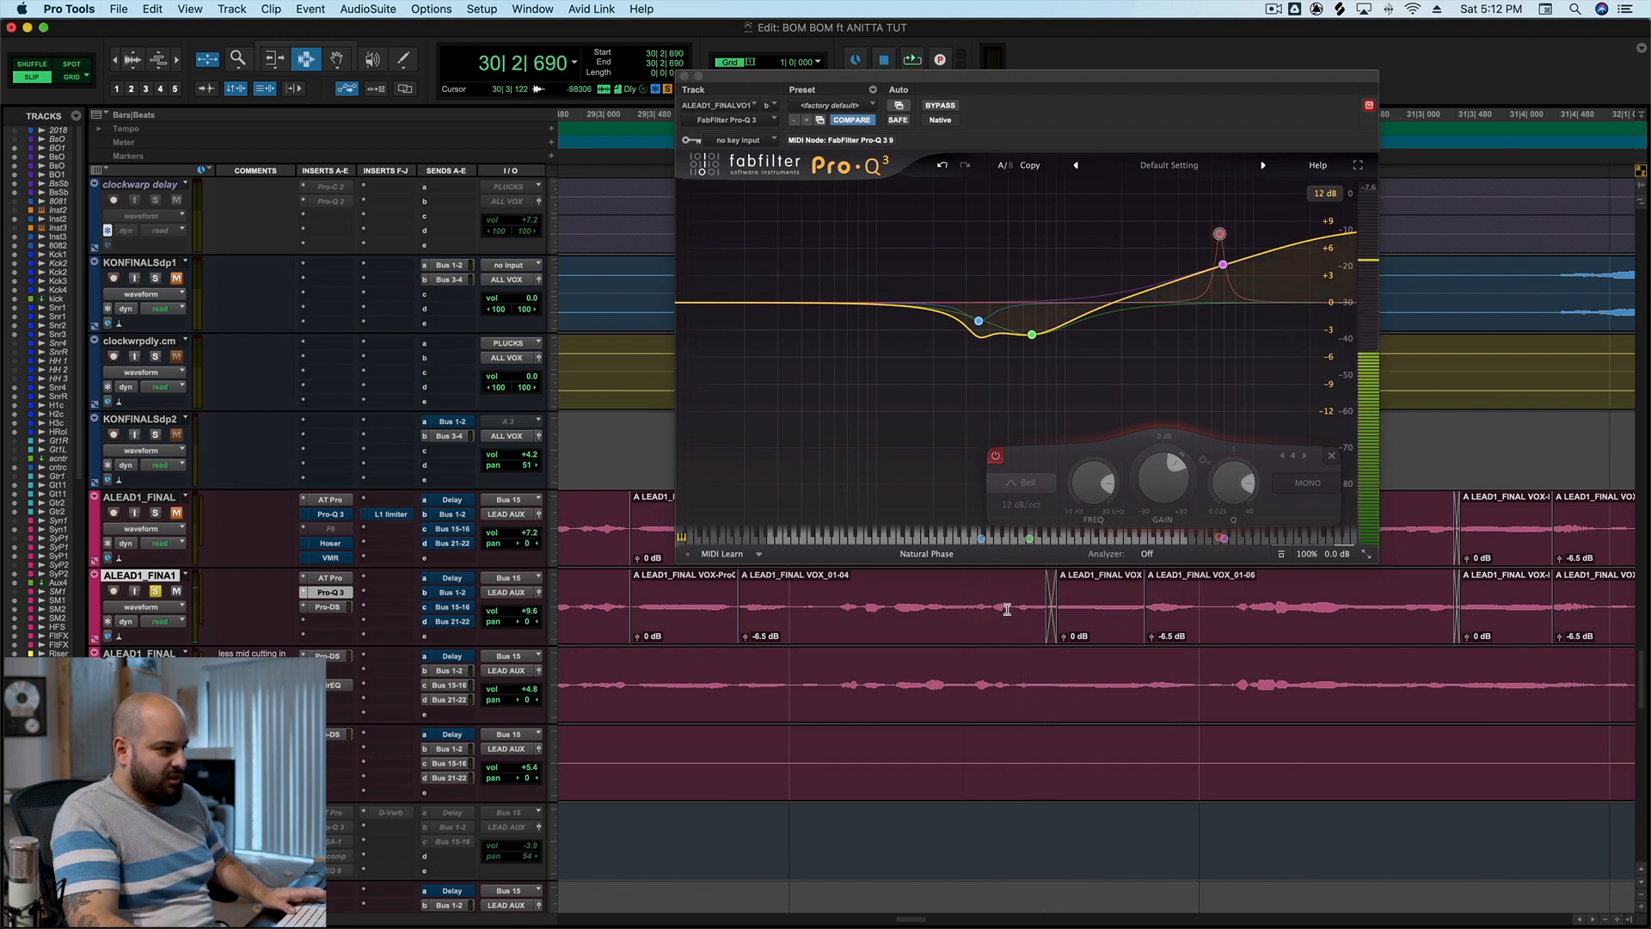
- Loop the vocal passage starting at 30|3|122 and set the narrow bell to a 4.13 dB cut at about 2660 Hz
{"action": "left_click_drag", "start_coordinate": [1007, 609], "coordinate": [1153, 609]}
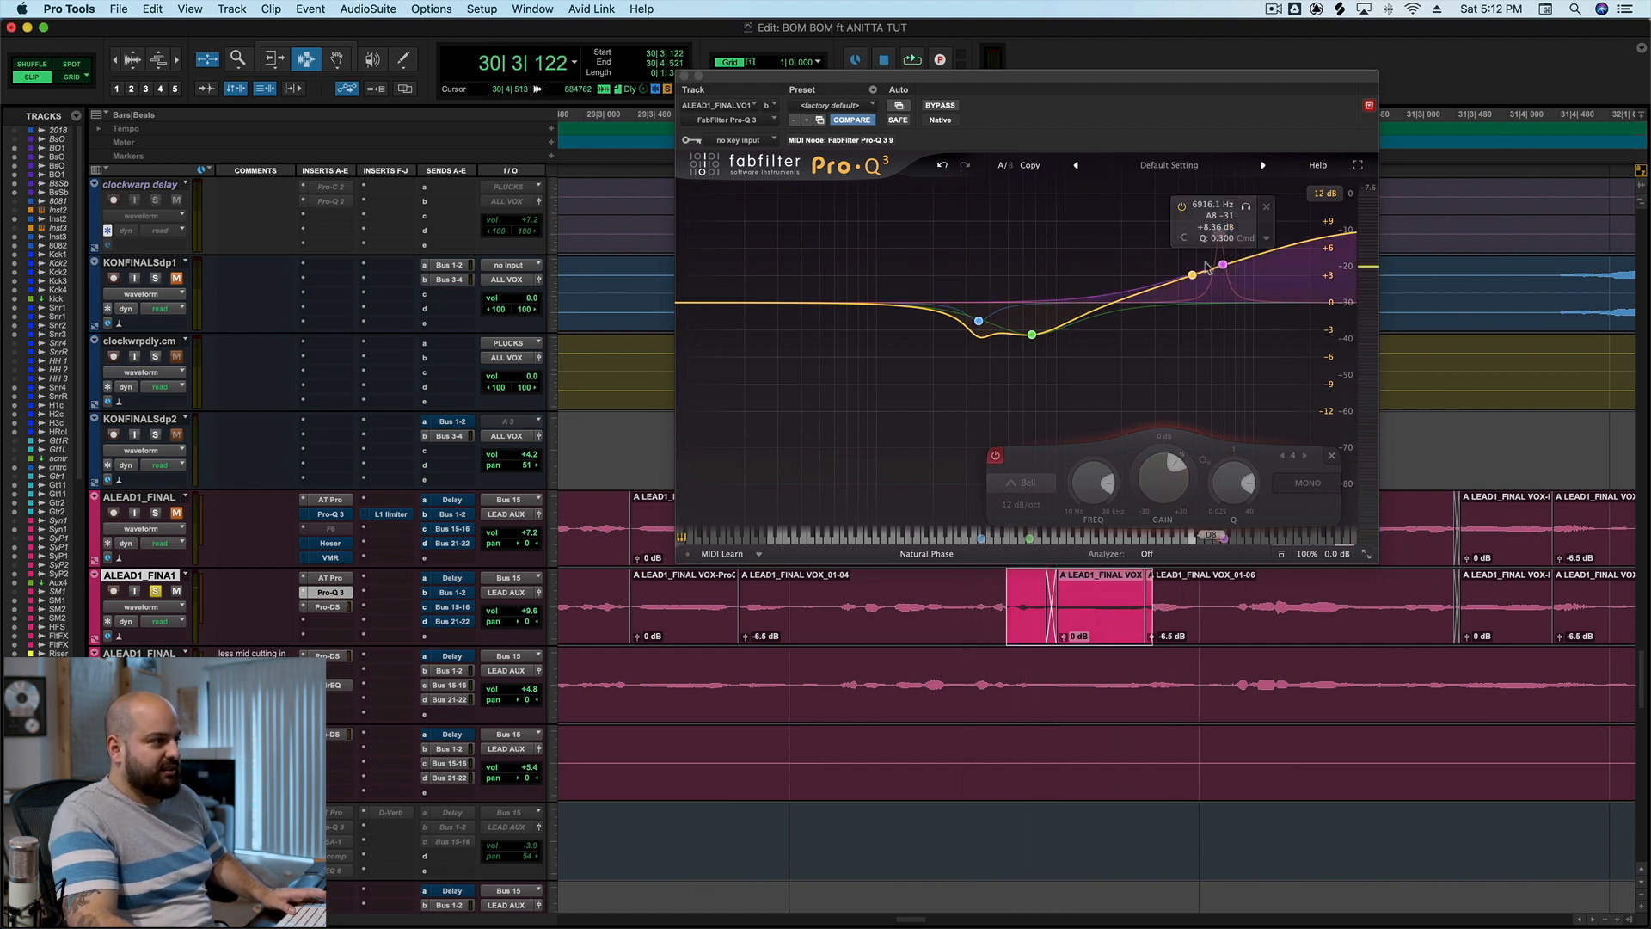
{"action": "key", "text": "space"}
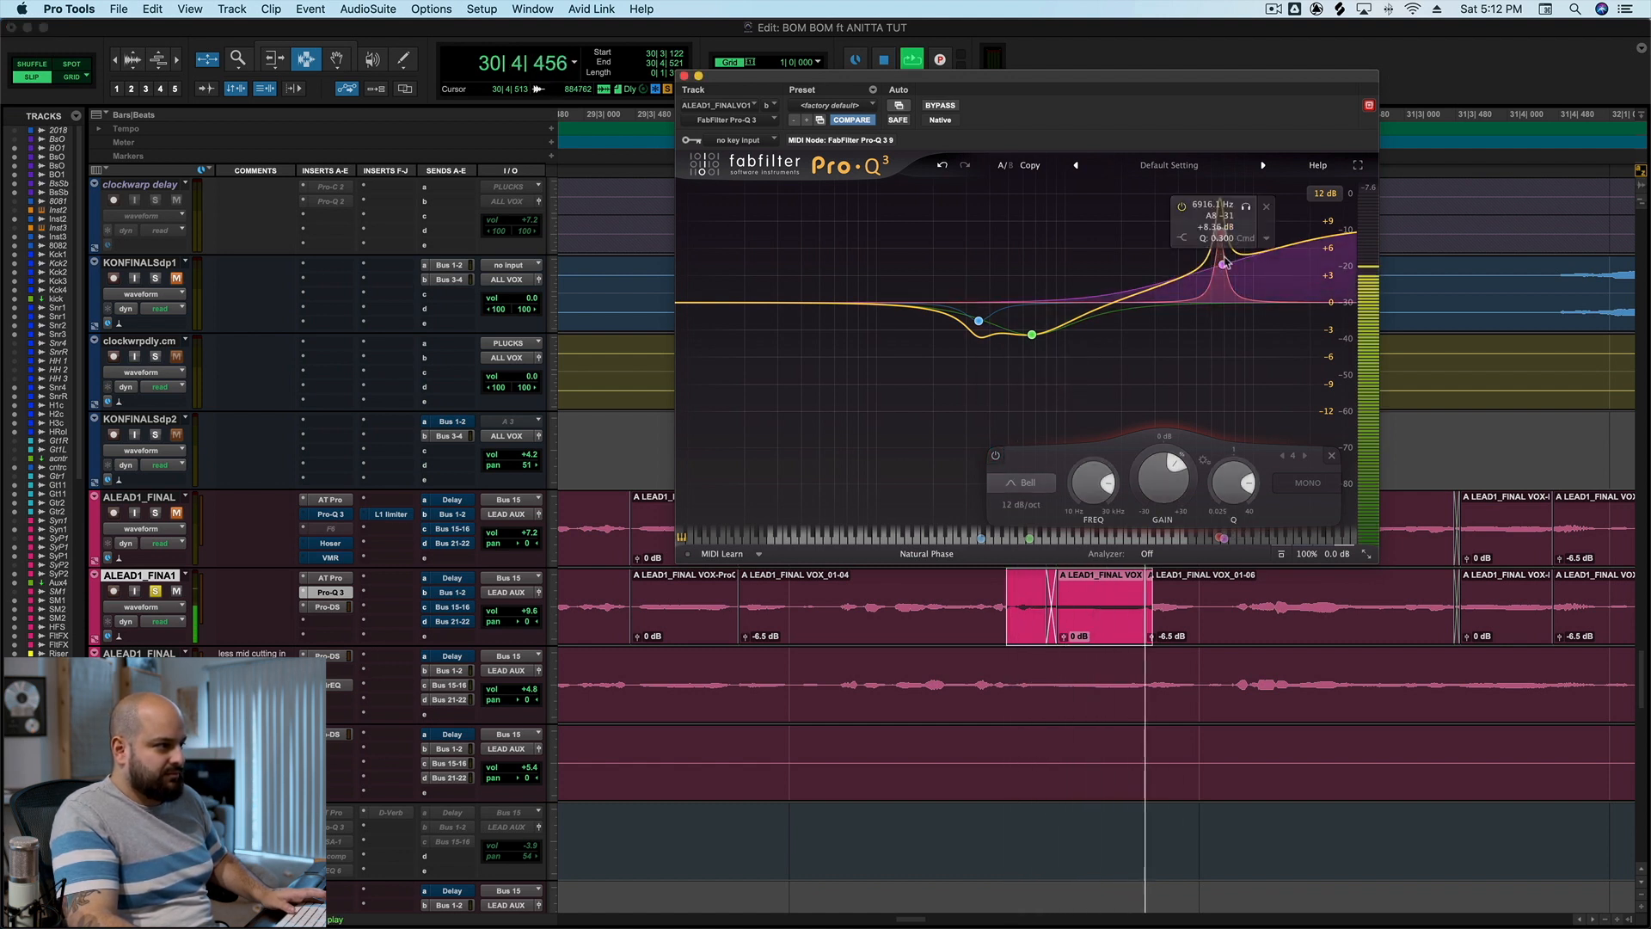
{"action": "left_click_drag", "start_coordinate": [1221, 235], "coordinate": [1149, 235]}
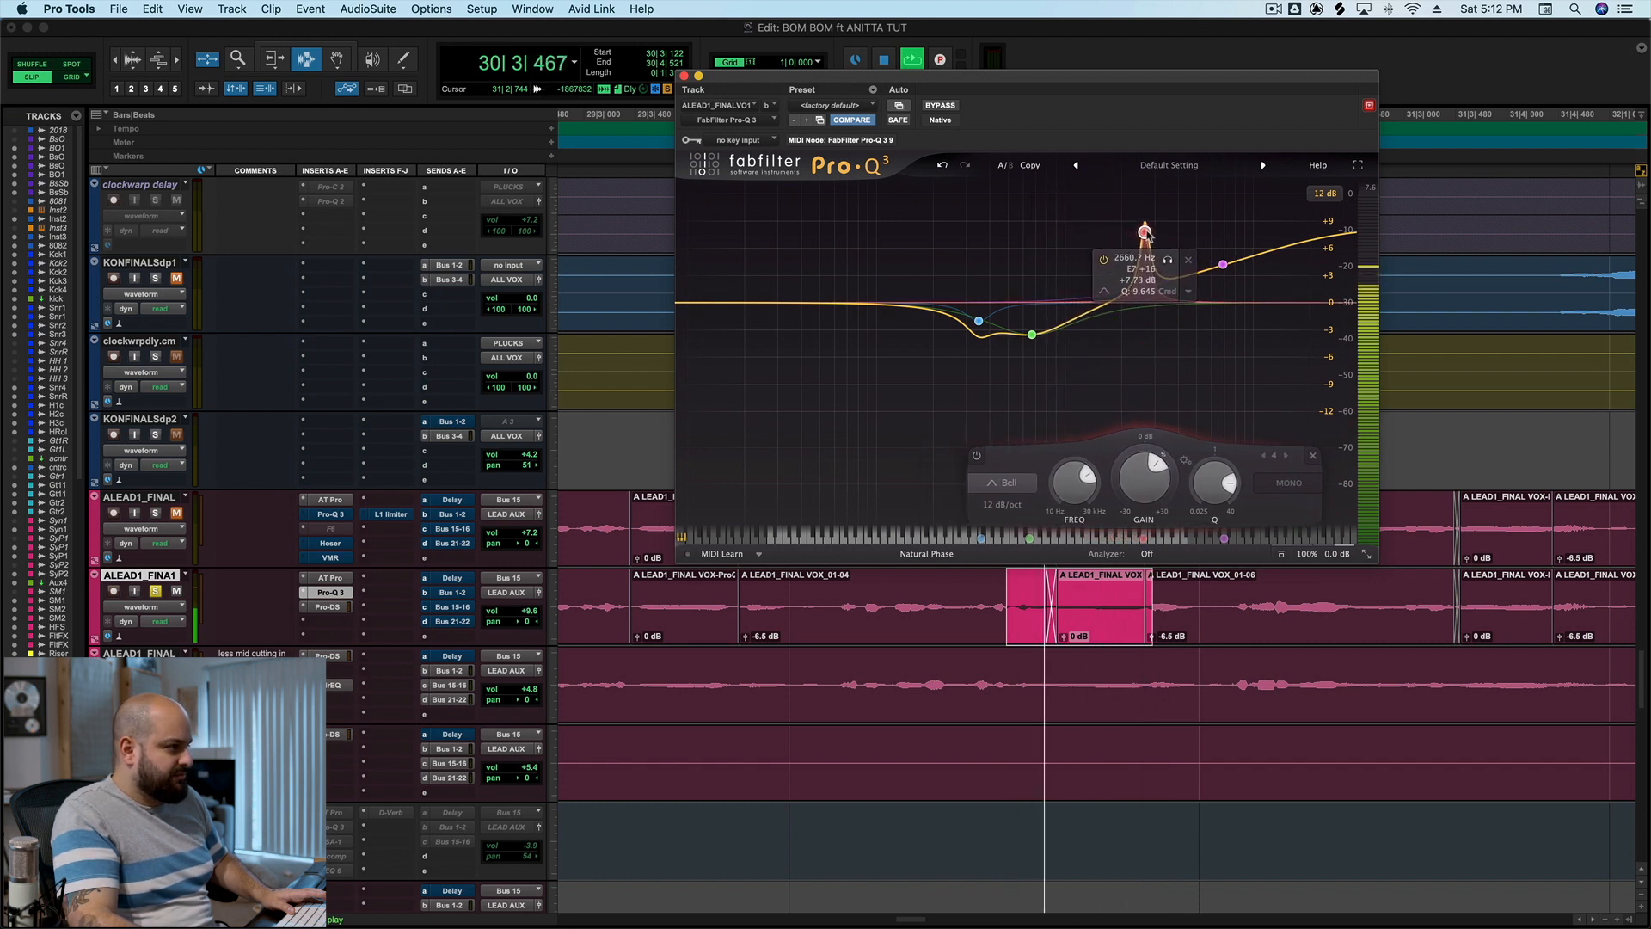
{"action": "left_click_drag", "start_coordinate": [1145, 478], "coordinate": [1141, 557]}
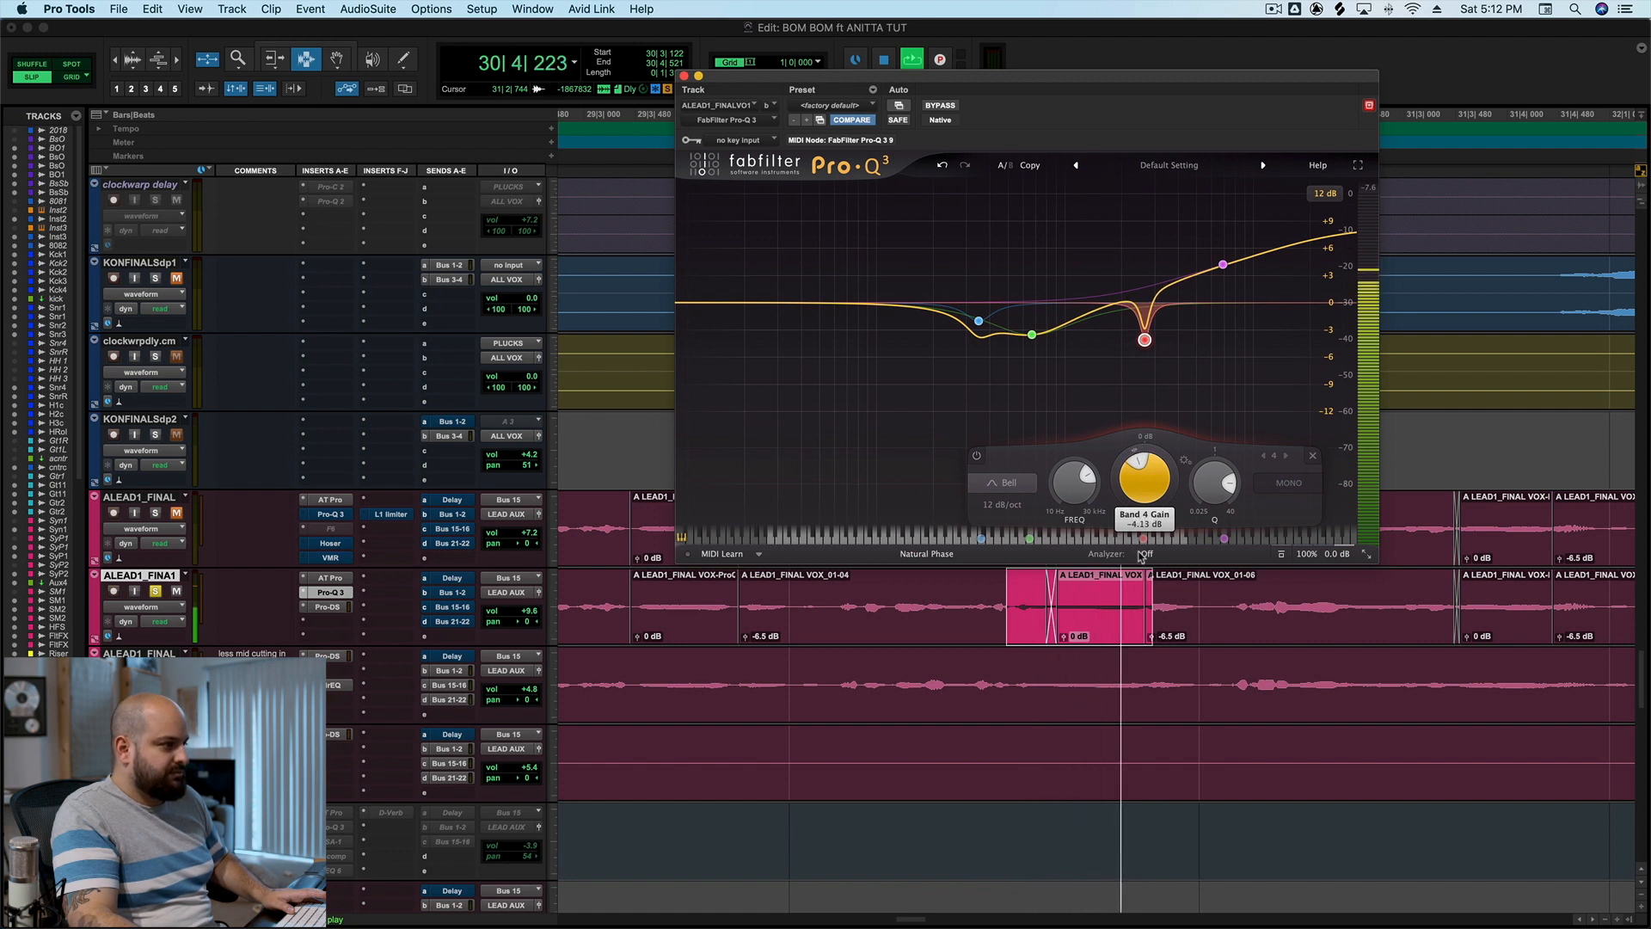
- Add a second narrow bell band with a Q of 12.75, cutting about 6.4 dB at about 2228 Hz, while the loop plays
{"action": "left_click_drag", "start_coordinate": [1090, 311], "coordinate": [1090, 274]}
{"action": "left_click_drag", "start_coordinate": [1157, 493], "coordinate": [1157, 471]}
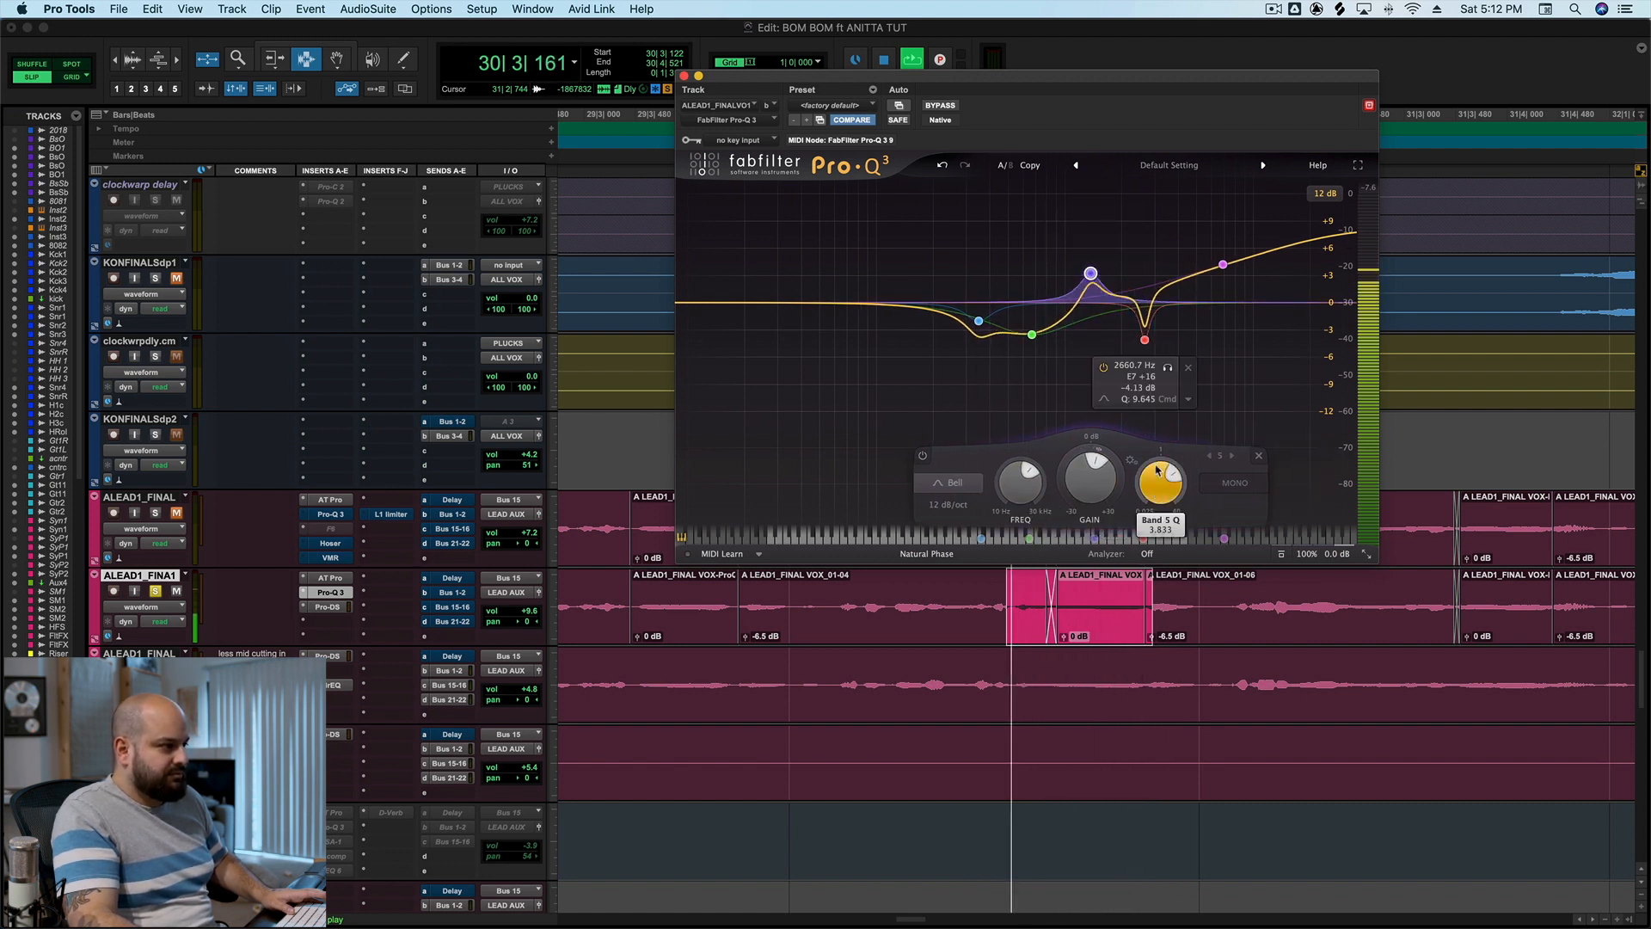
{"action": "left_click_drag", "start_coordinate": [1090, 273], "coordinate": [1133, 364]}
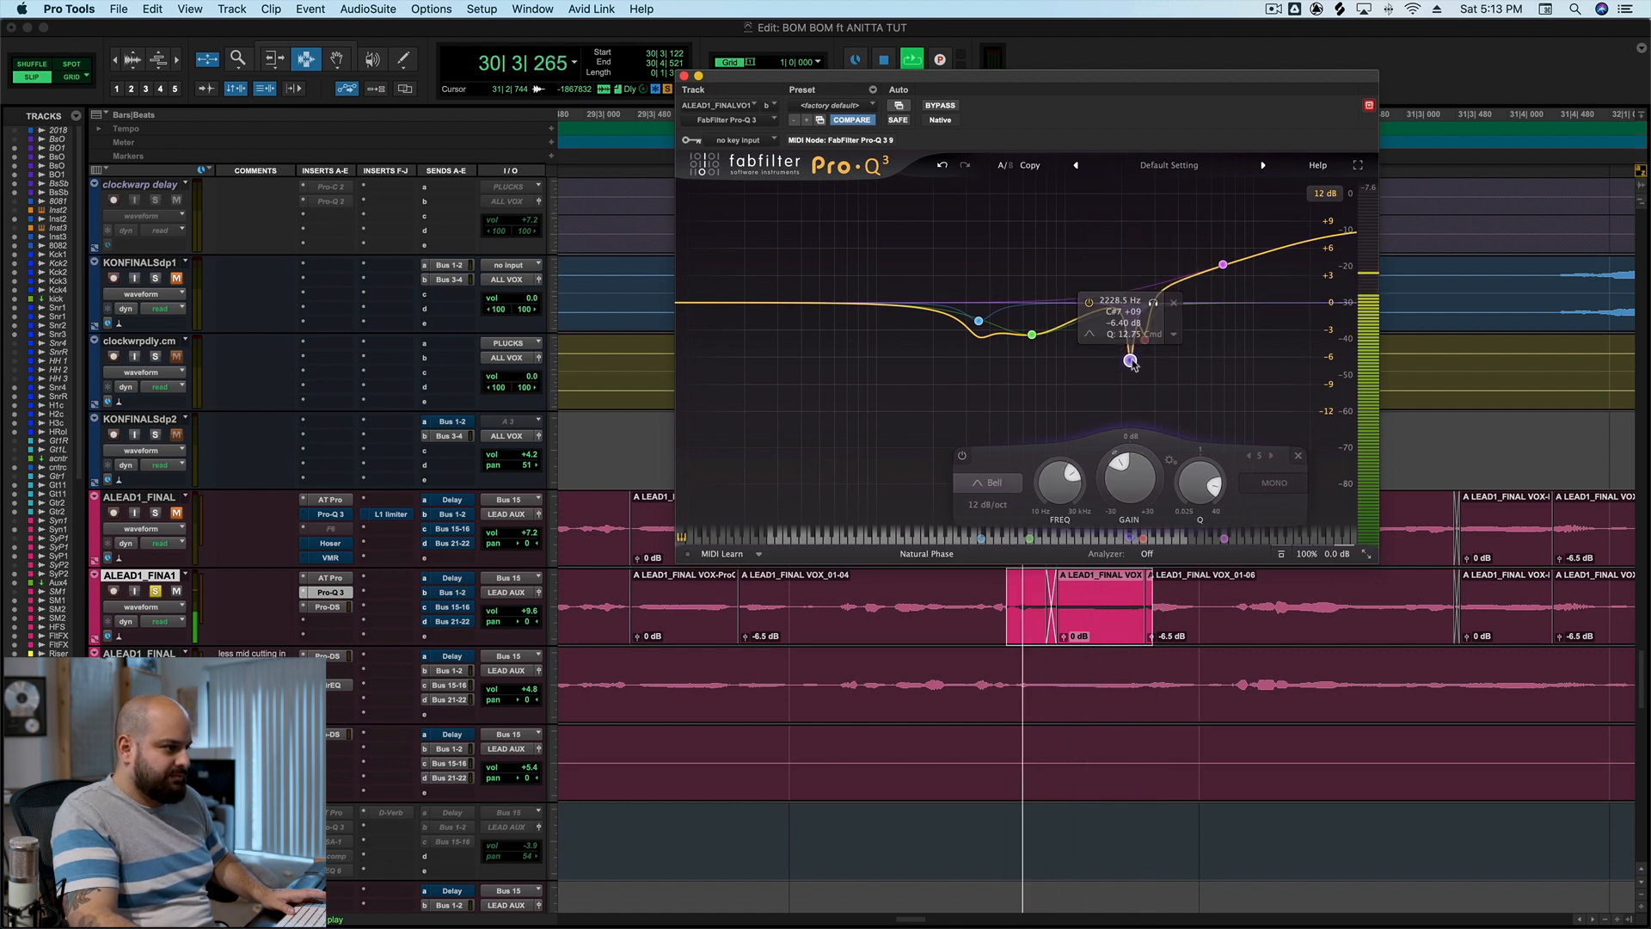
{"action": "key", "text": "space"}
- Set the analyzer to Pre+Post and move the second narrow cut to about 2936 Hz at -6.49 dB during playback
{"action": "left_click", "coordinate": [1146, 555]}
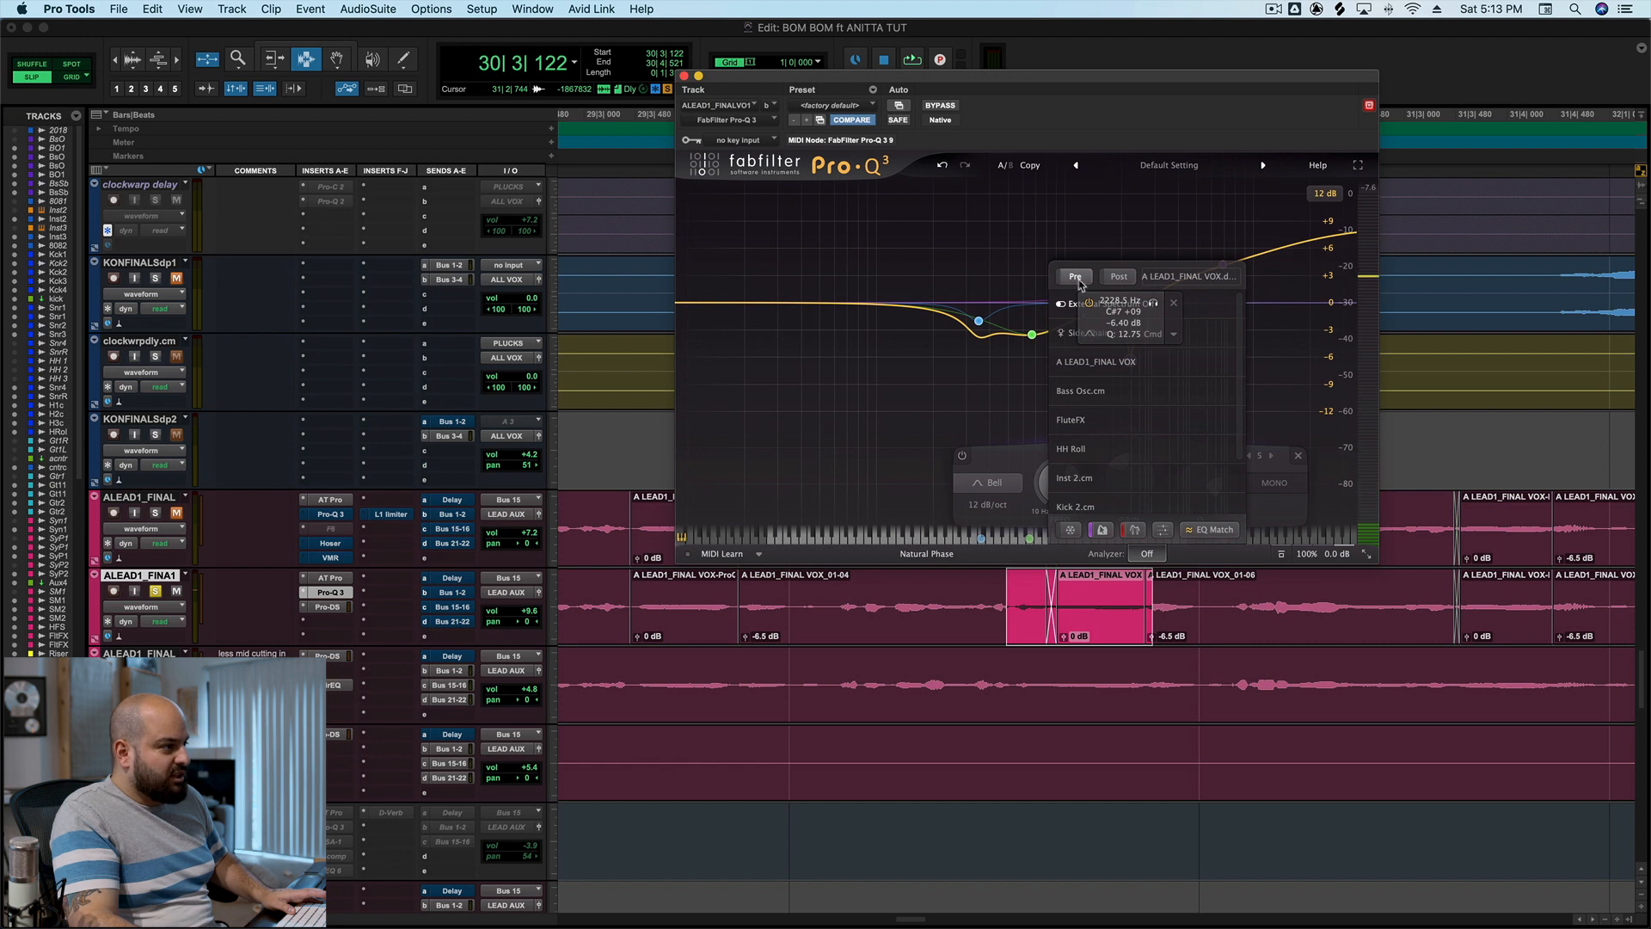
{"action": "left_click", "coordinate": [1146, 557]}
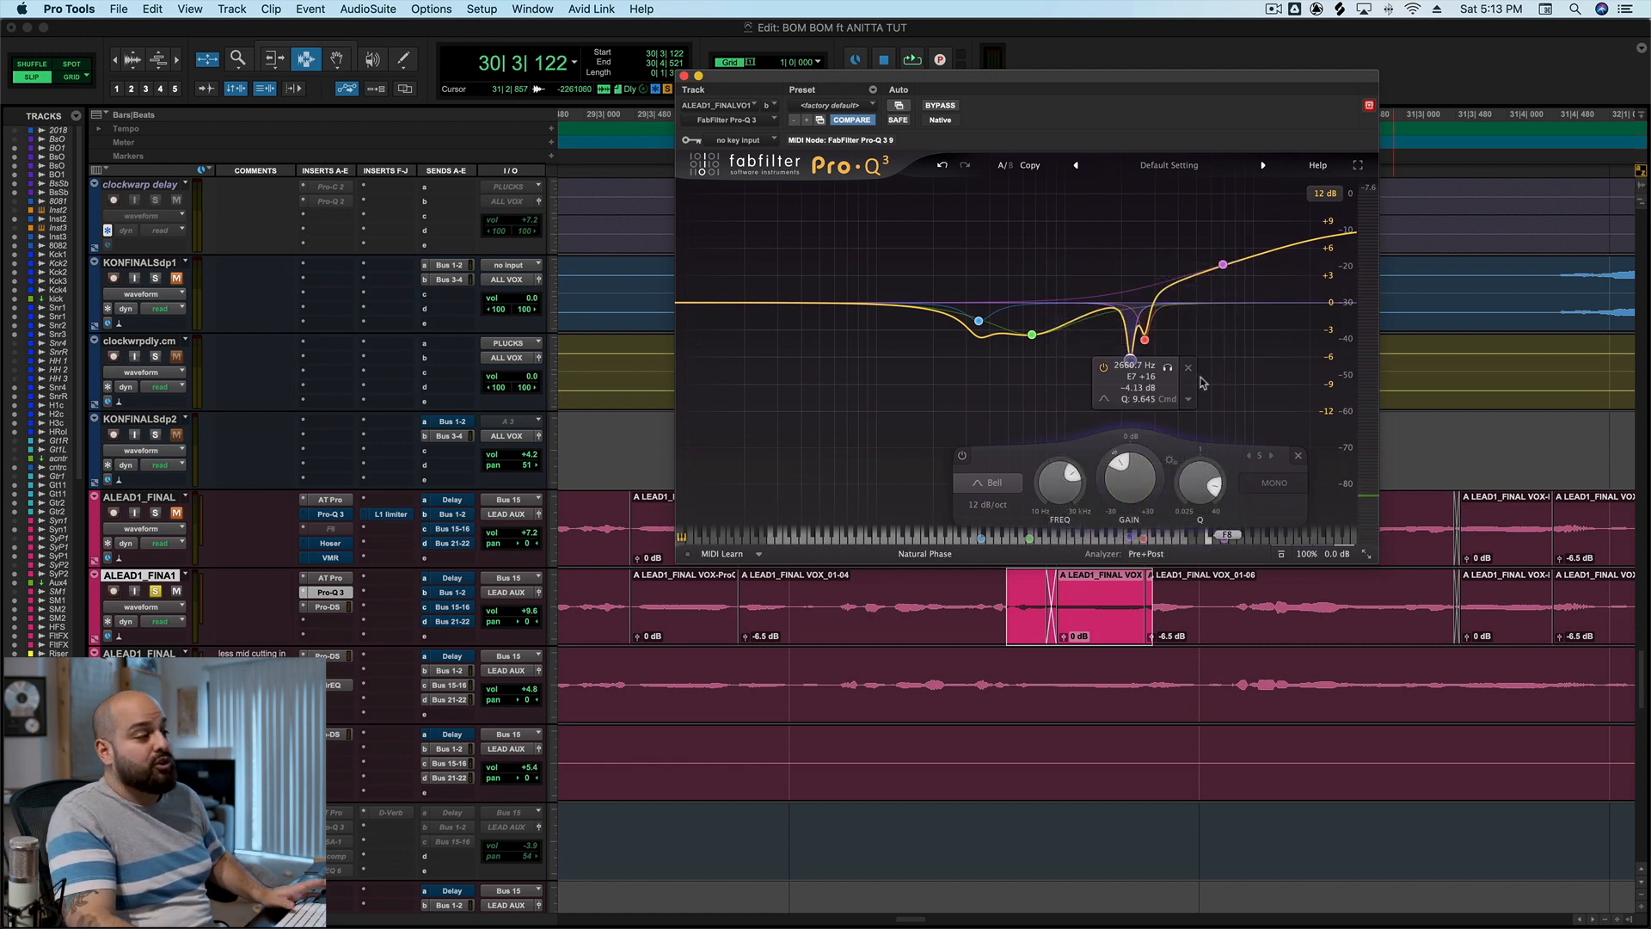
{"action": "key", "text": "space"}
{"action": "mouse_move", "coordinate": [1130, 361]}
{"action": "left_mouse_down"}
{"action": "mouse_move", "coordinate": [1155, 254]}
{"action": "mouse_move", "coordinate": [1153, 361]}
{"action": "left_mouse_up"}
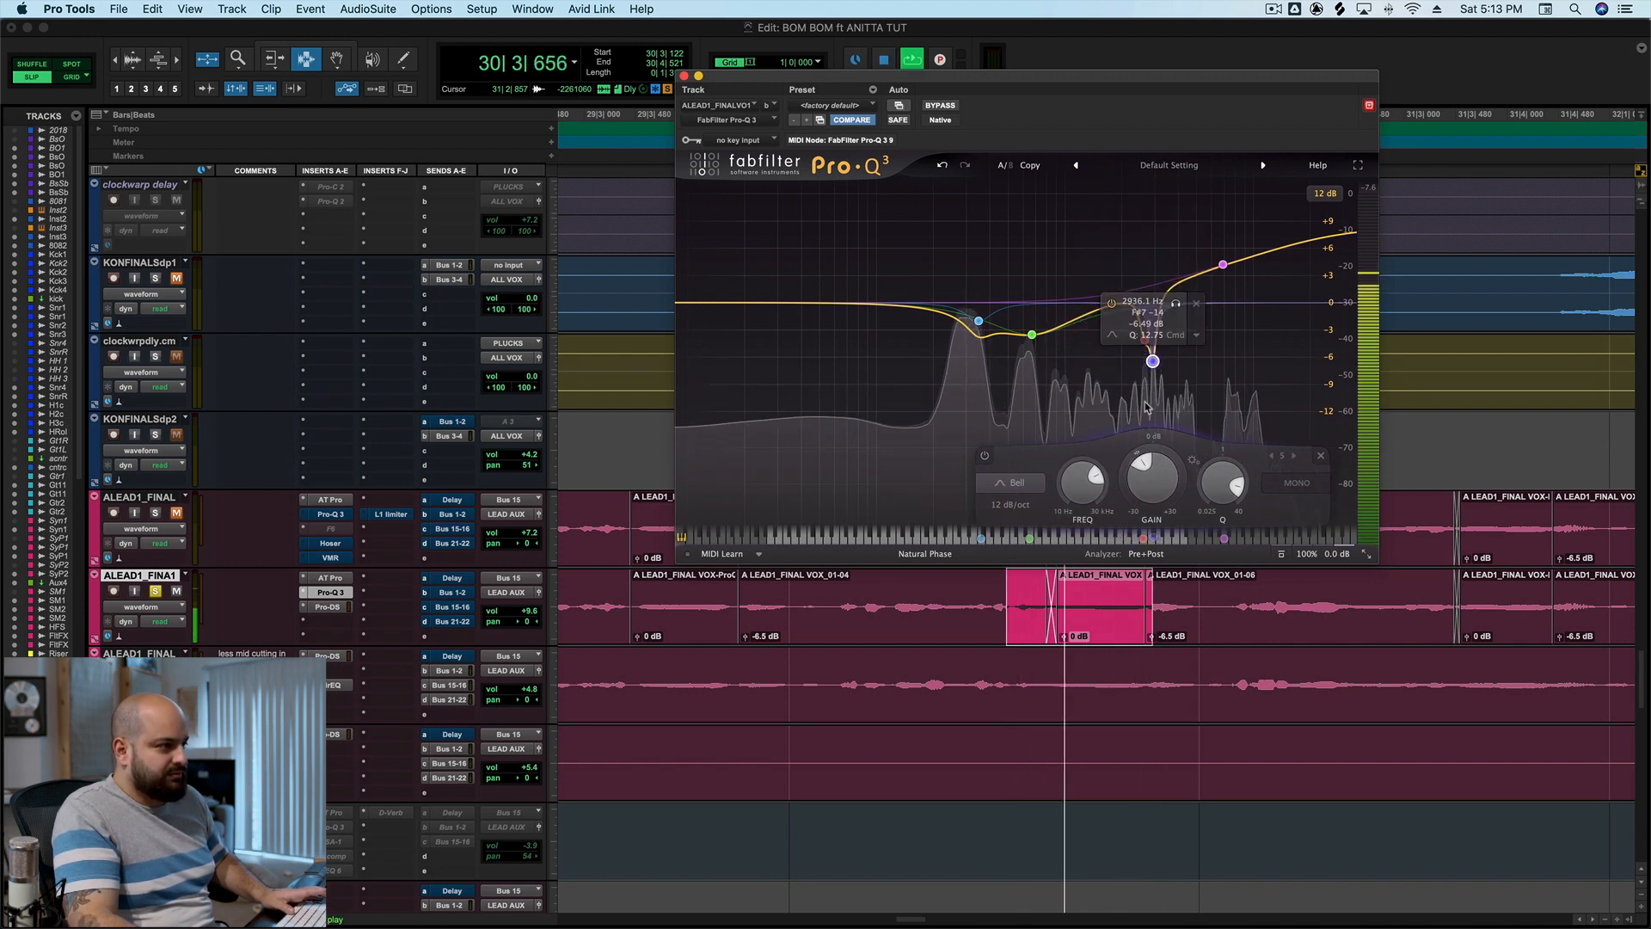
{"action": "key", "text": "space"}
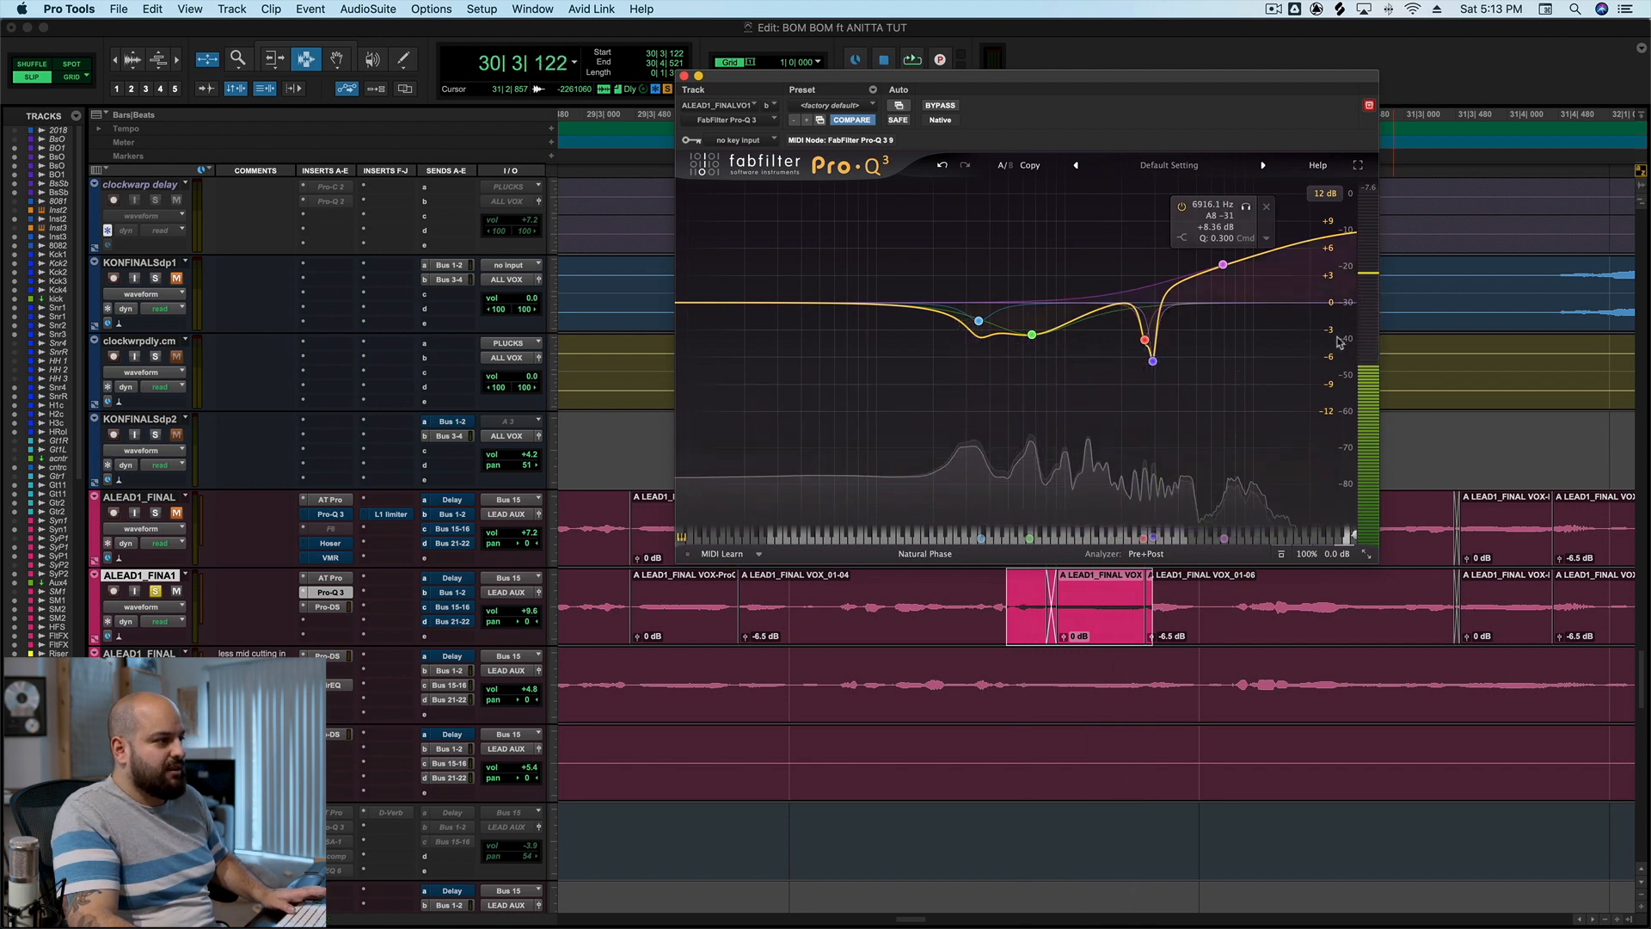
- Close Pro-Q 3 and audition the vocal on ALEAD1_FINA1 from about bar 29, beat 4
{"action": "key", "text": "super+w"}
{"action": "left_click", "coordinate": [764, 580]}
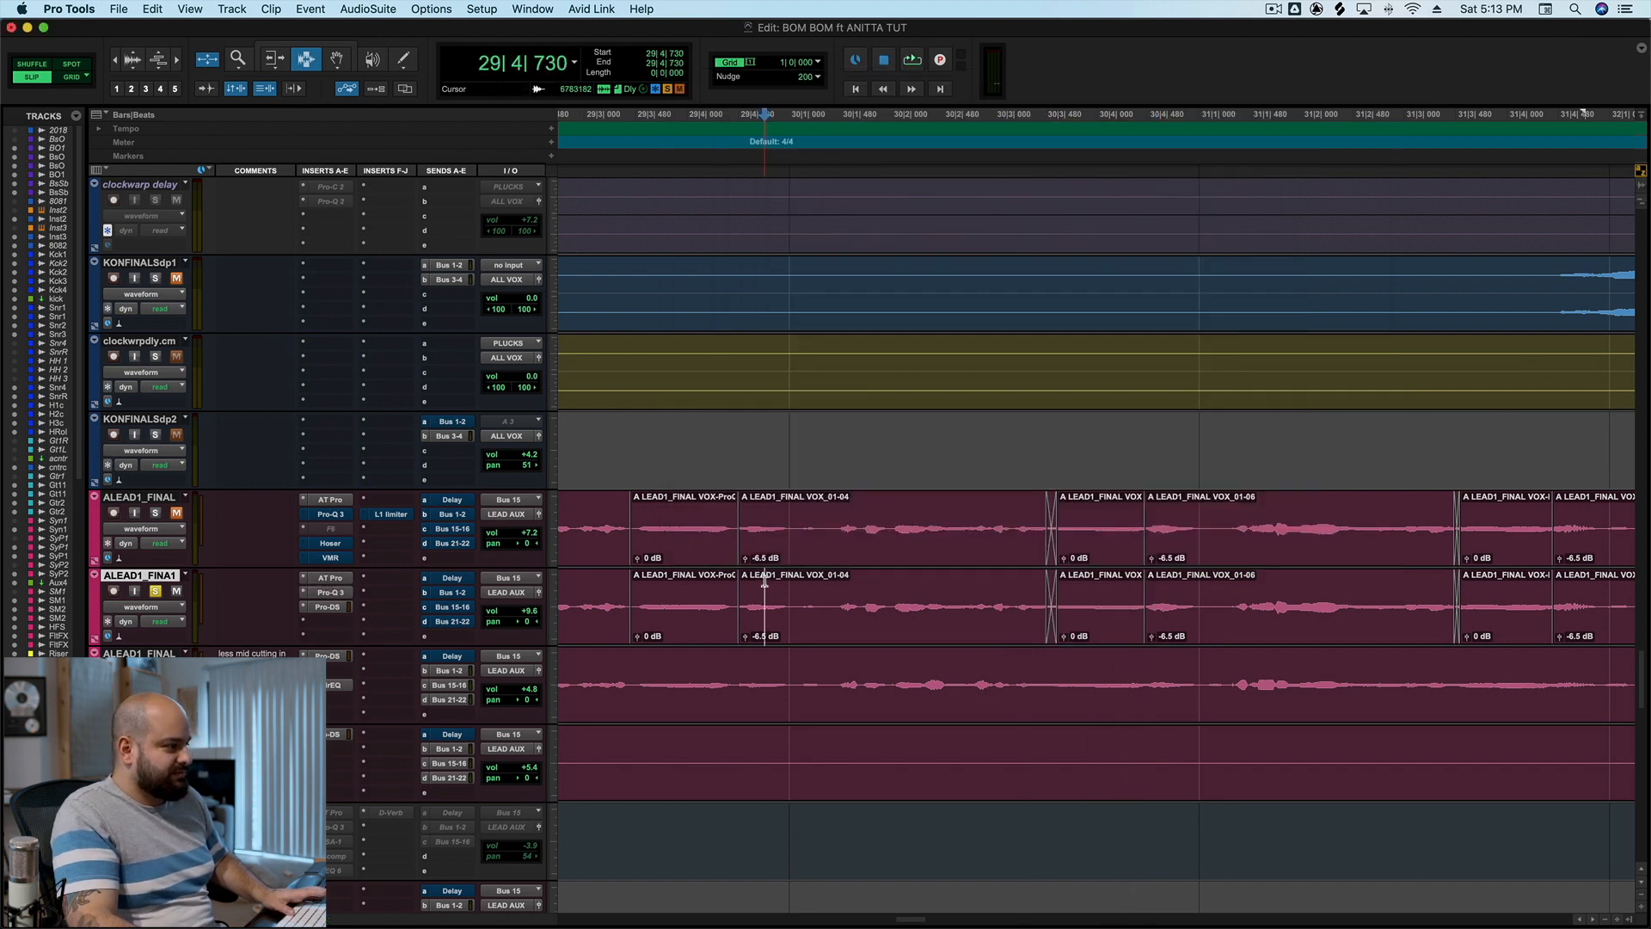
{"action": "key", "text": "space"}
{"action": "key", "text": "r"}
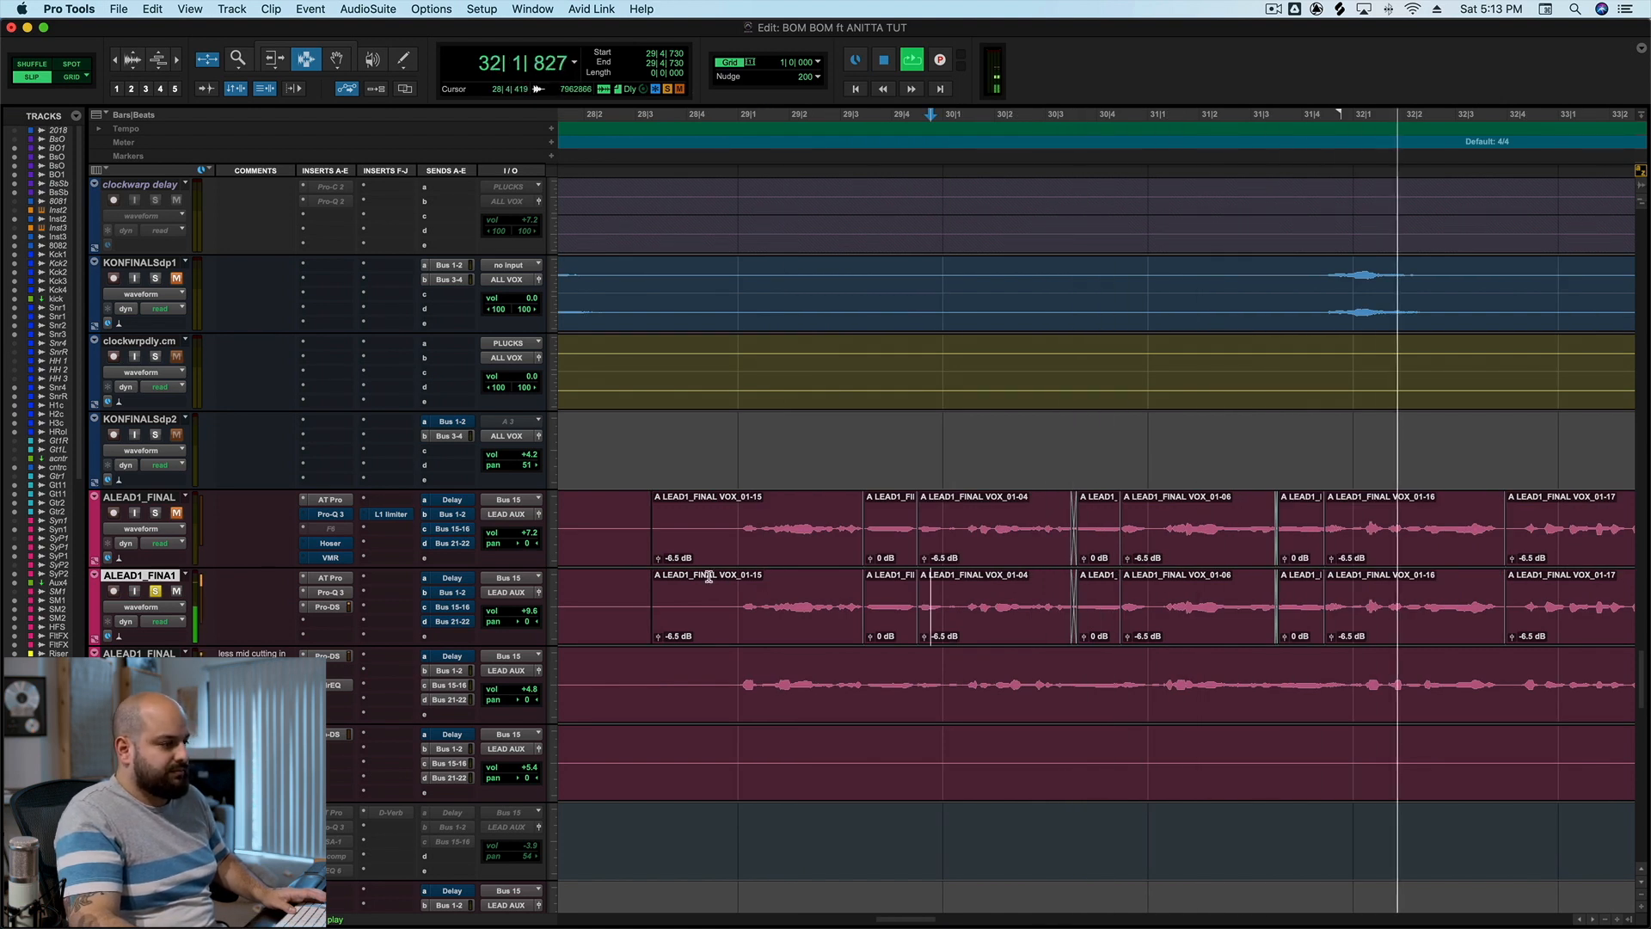
{"action": "key", "text": "space"}
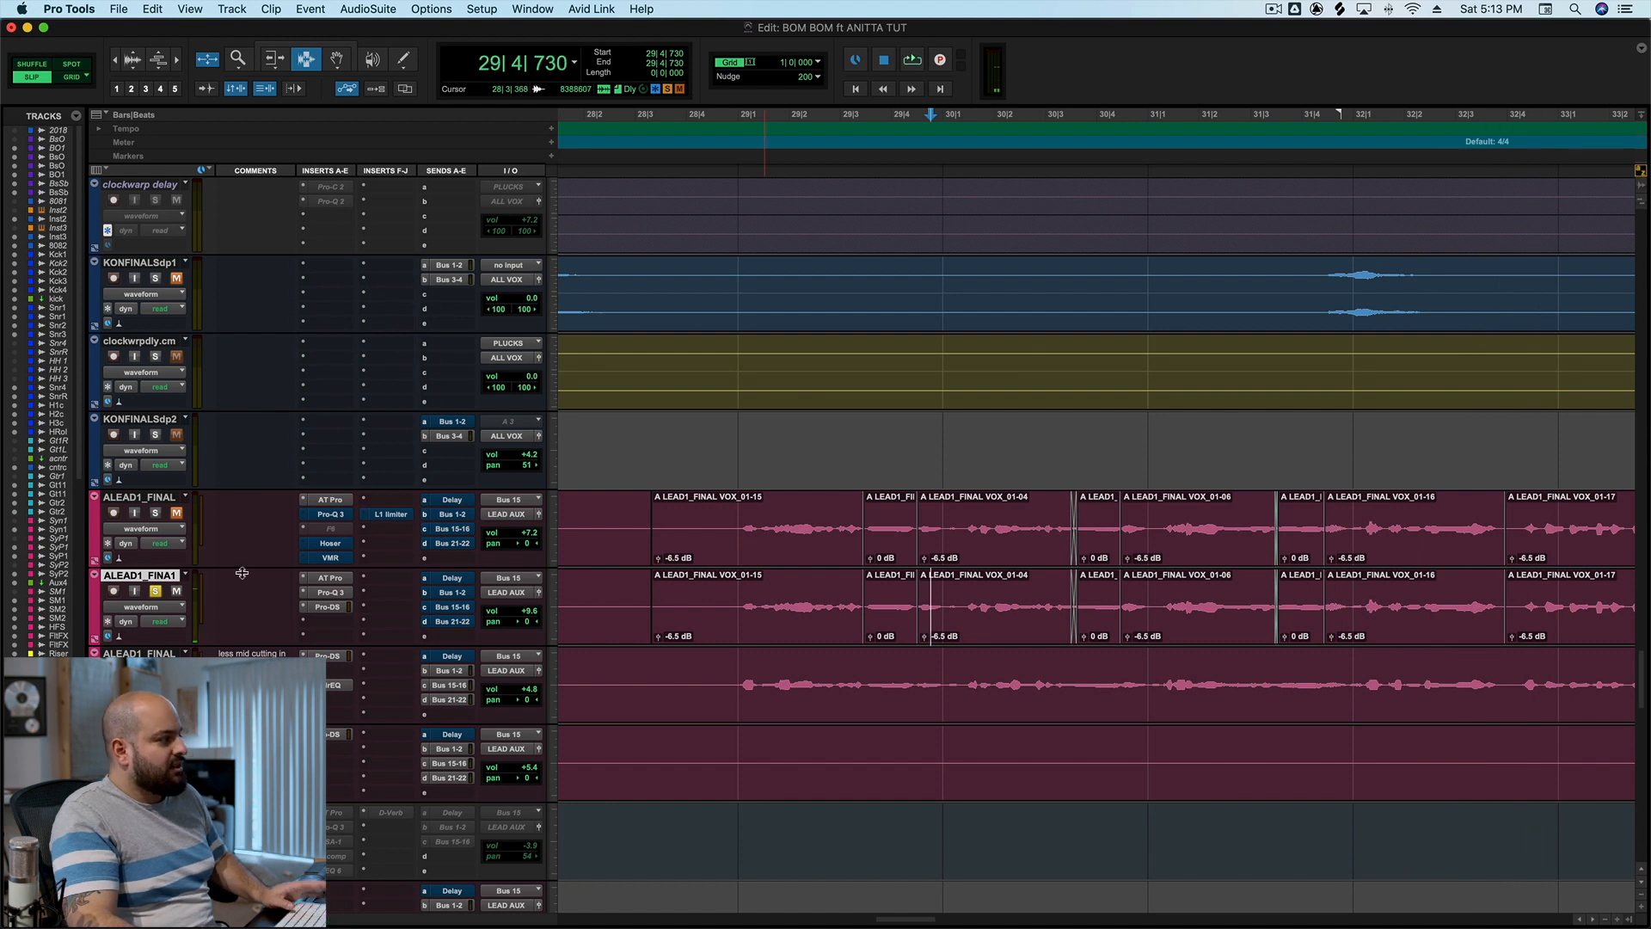
- Play the processed lead vocal from just before bar 29 to evaluate the chain so far
{"action": "key", "text": "r"}
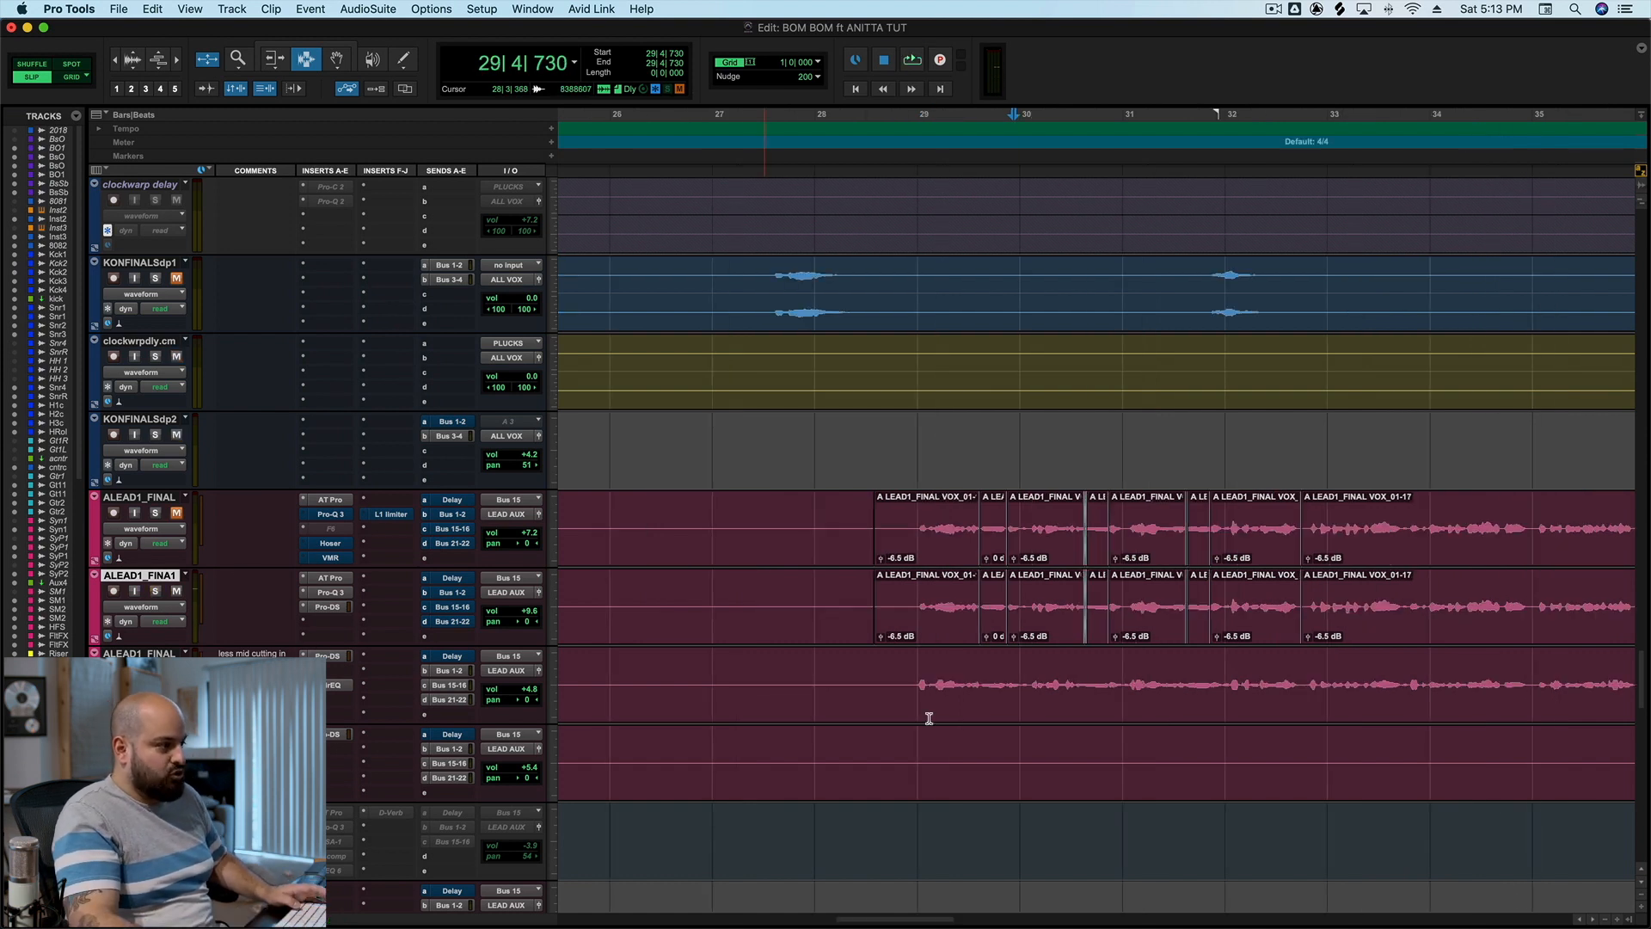
{"action": "left_click", "coordinate": [909, 594]}
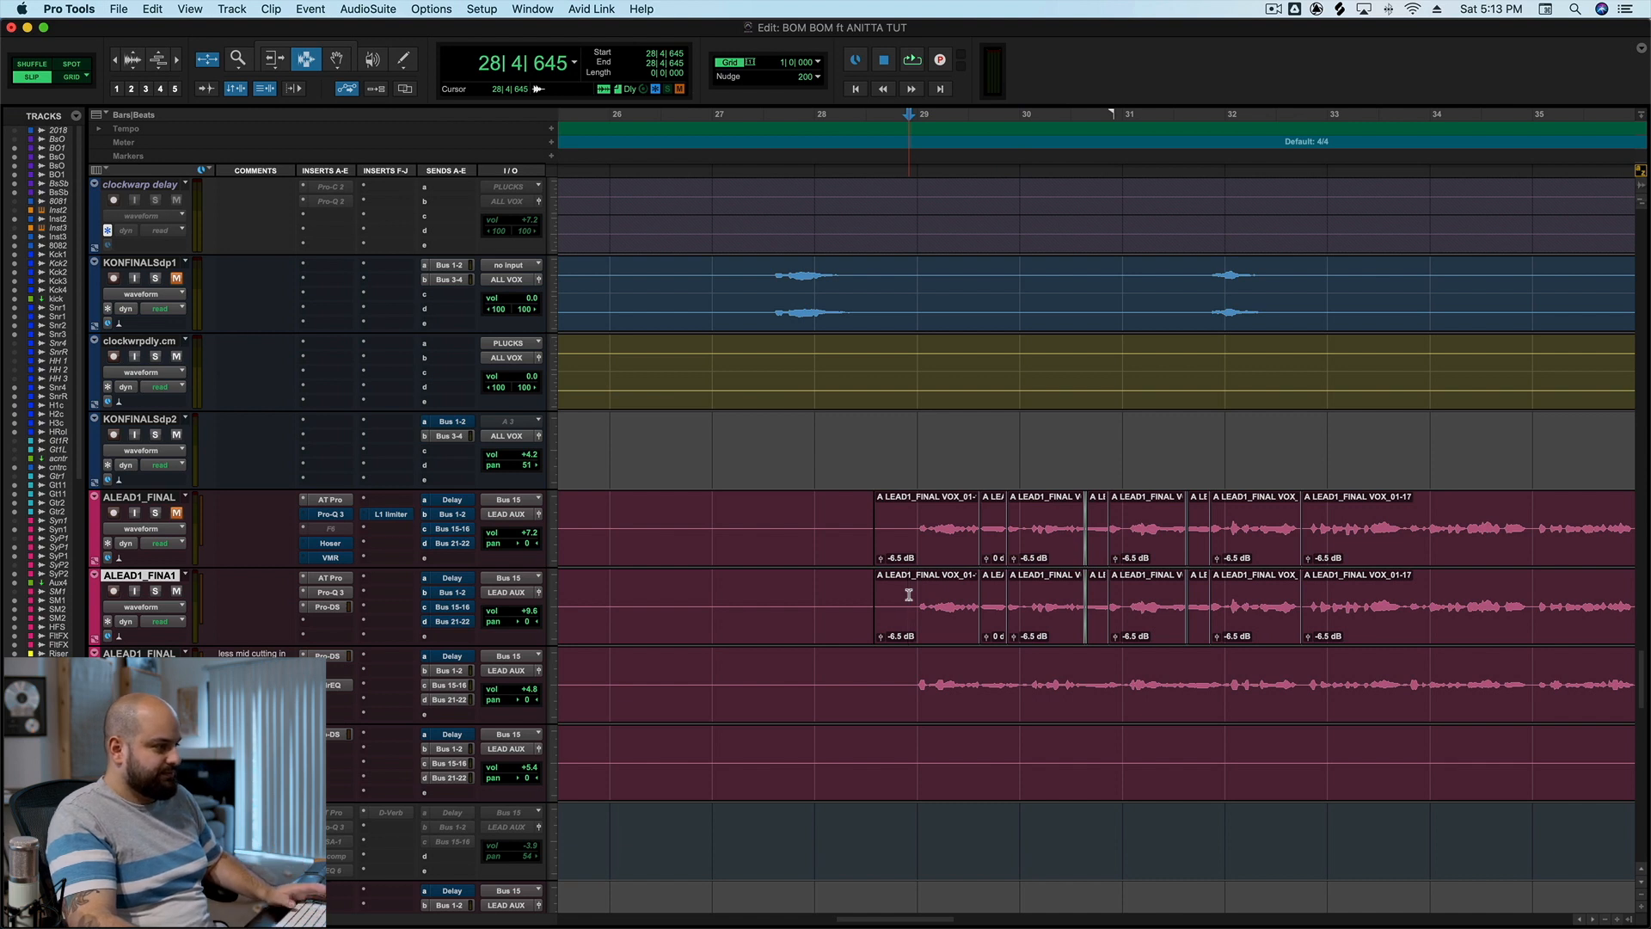
{"action": "key", "text": "space"}
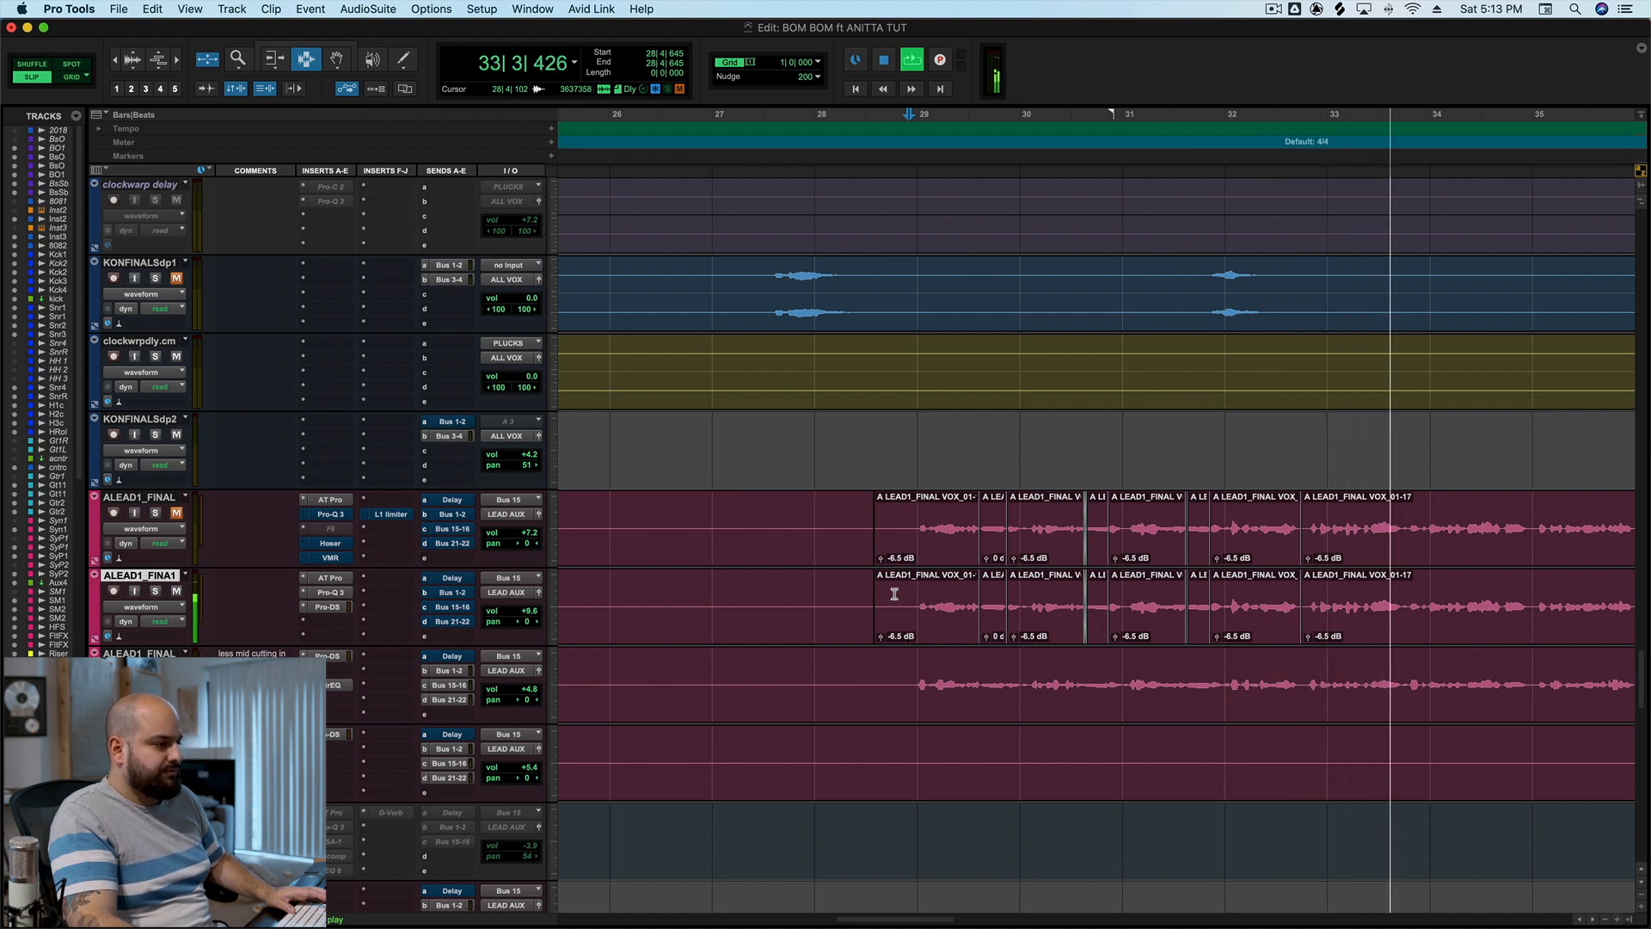
{"action": "key", "text": "space"}
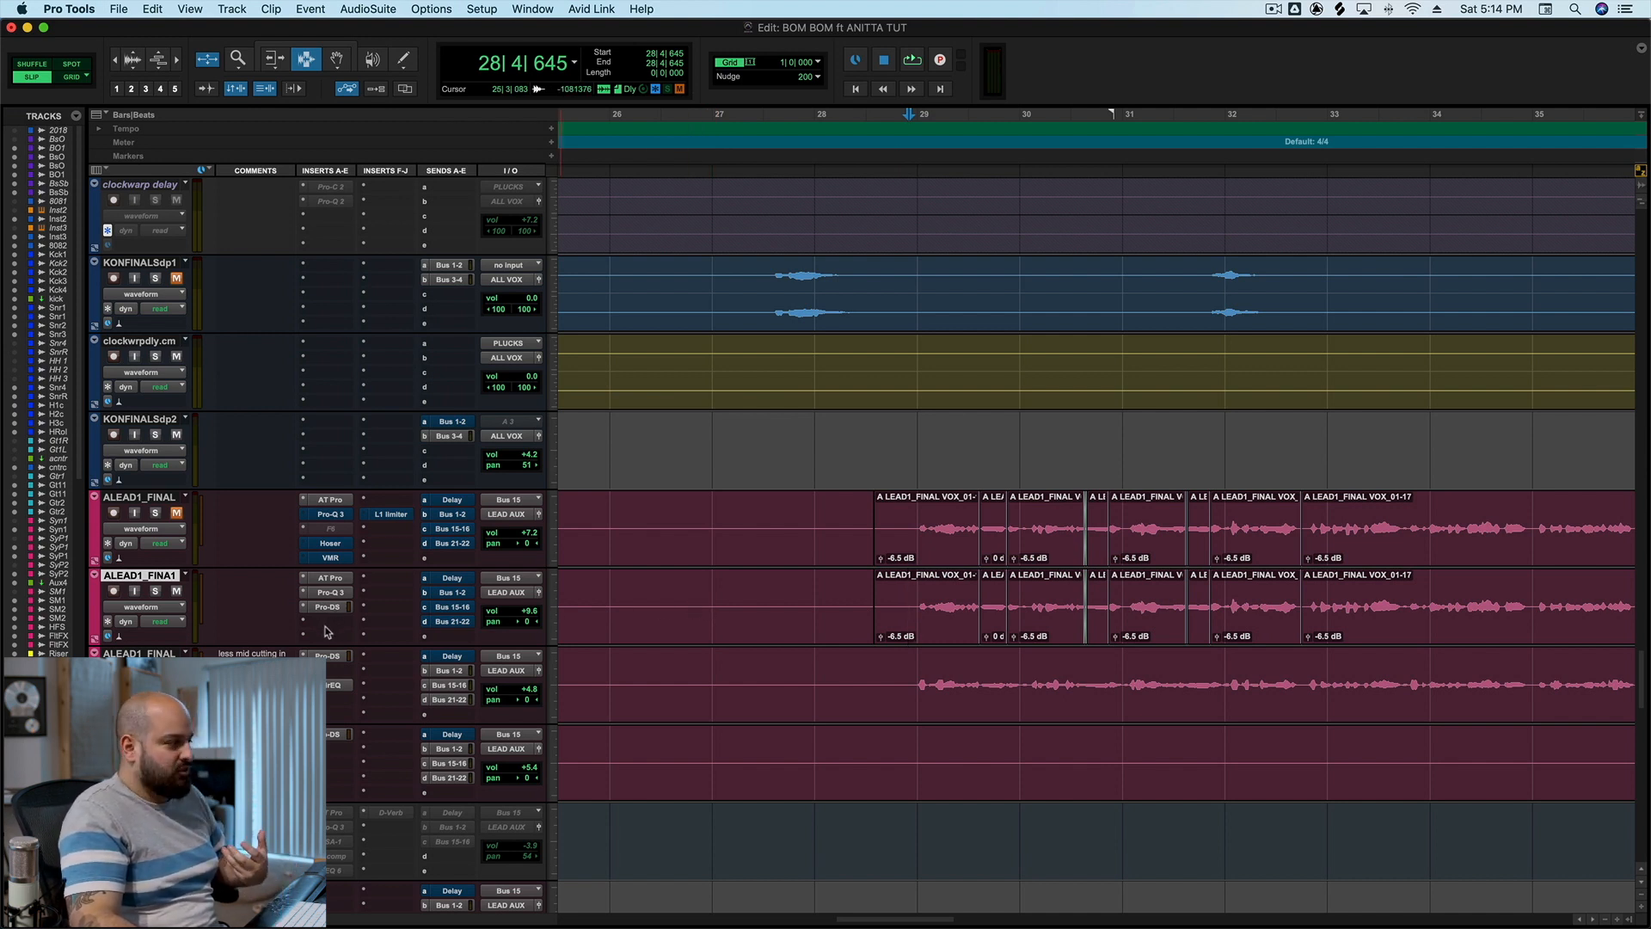
- Insert the mono Virtual Mix Rack on ALEAD1_FINA1 directly after Pro-DS
{"action": "left_click", "coordinate": [327, 632]}
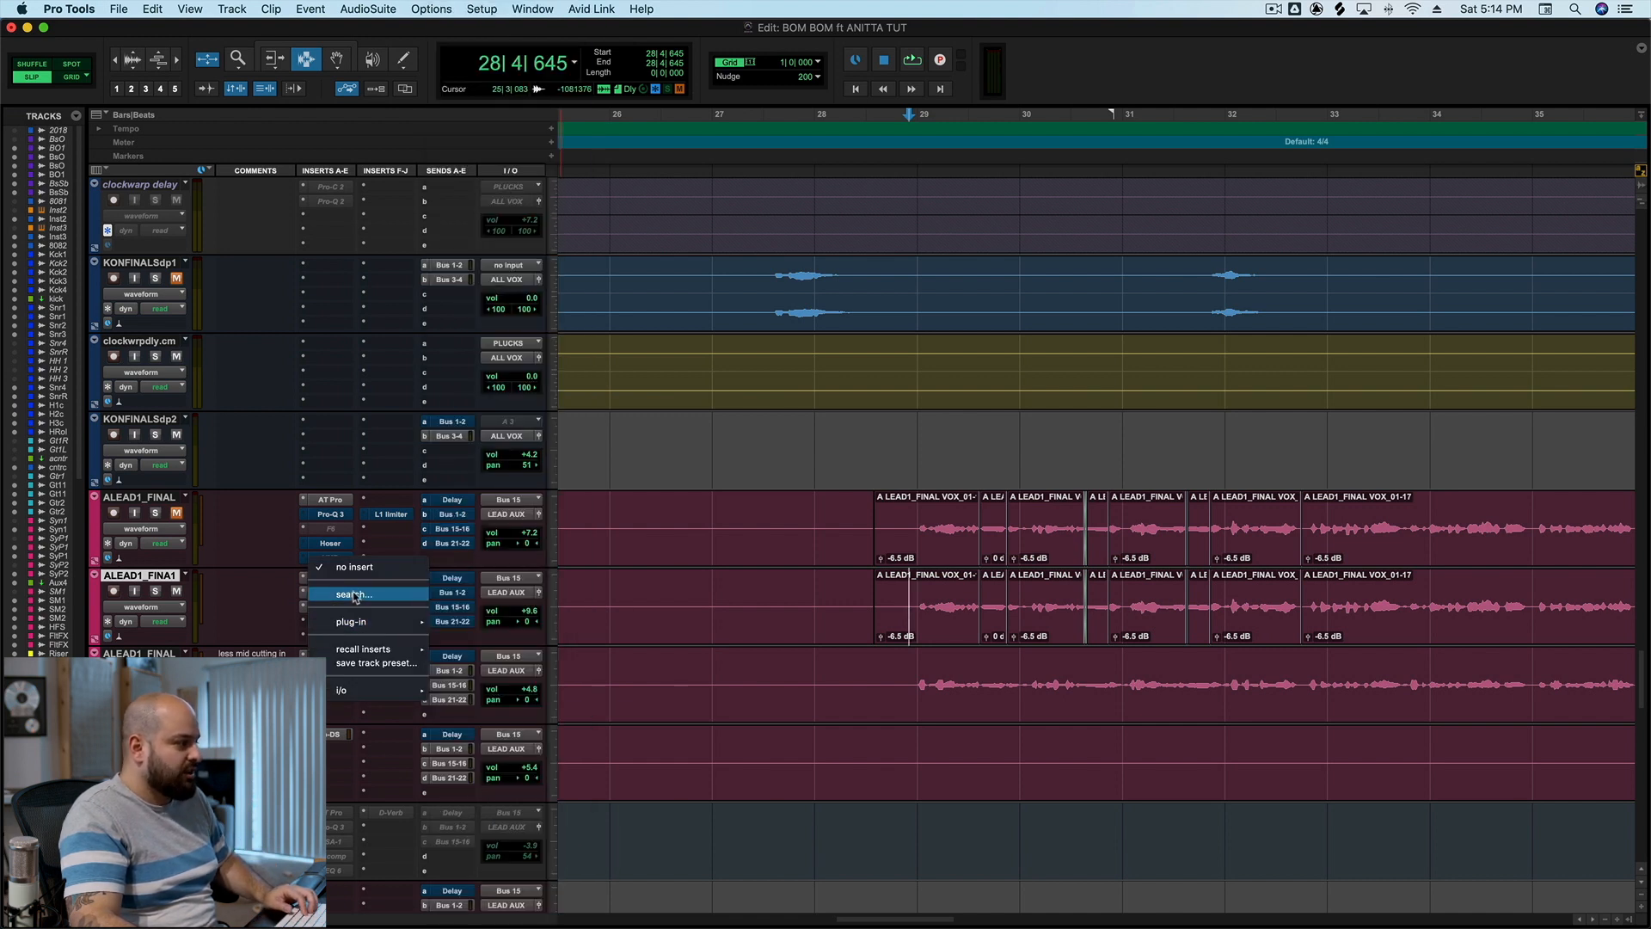
{"action": "key", "text": "Escape"}
{"action": "left_click", "coordinate": [331, 621]}
{"action": "type", "text": "virtual"}
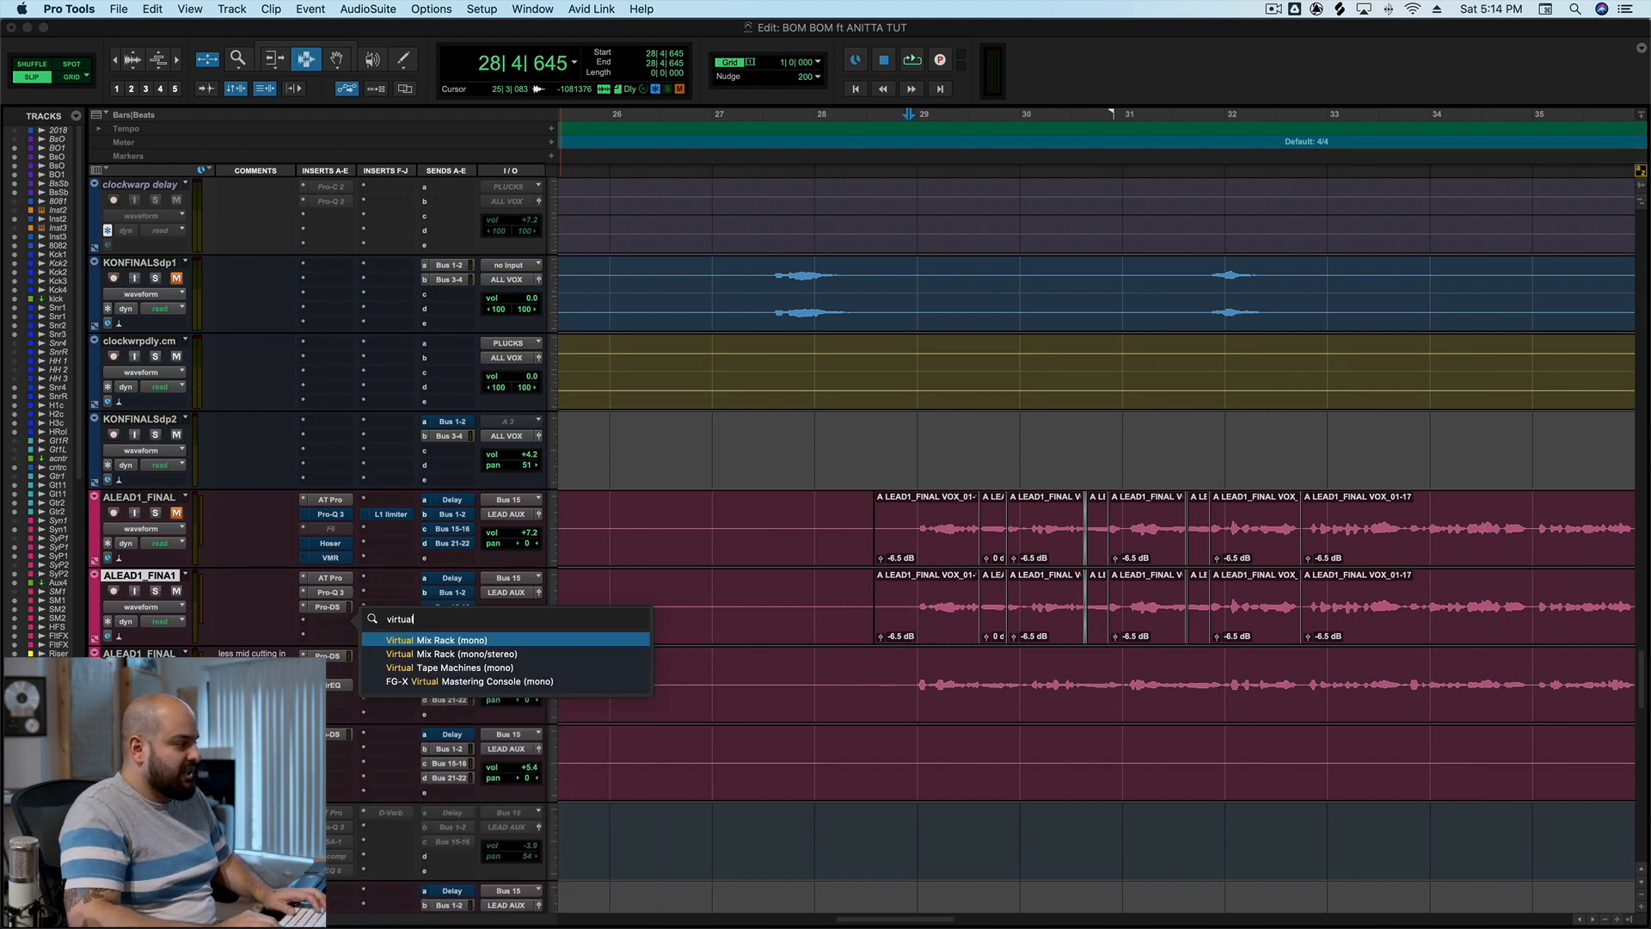
{"action": "key", "text": "Return"}
- Load the FG-401 compressor into the rack's first slot, set its ratio to 3.5 and lower its threshold
{"action": "scroll", "coordinate": [780, 538], "scroll_direction": "down", "scroll_amount": 1}
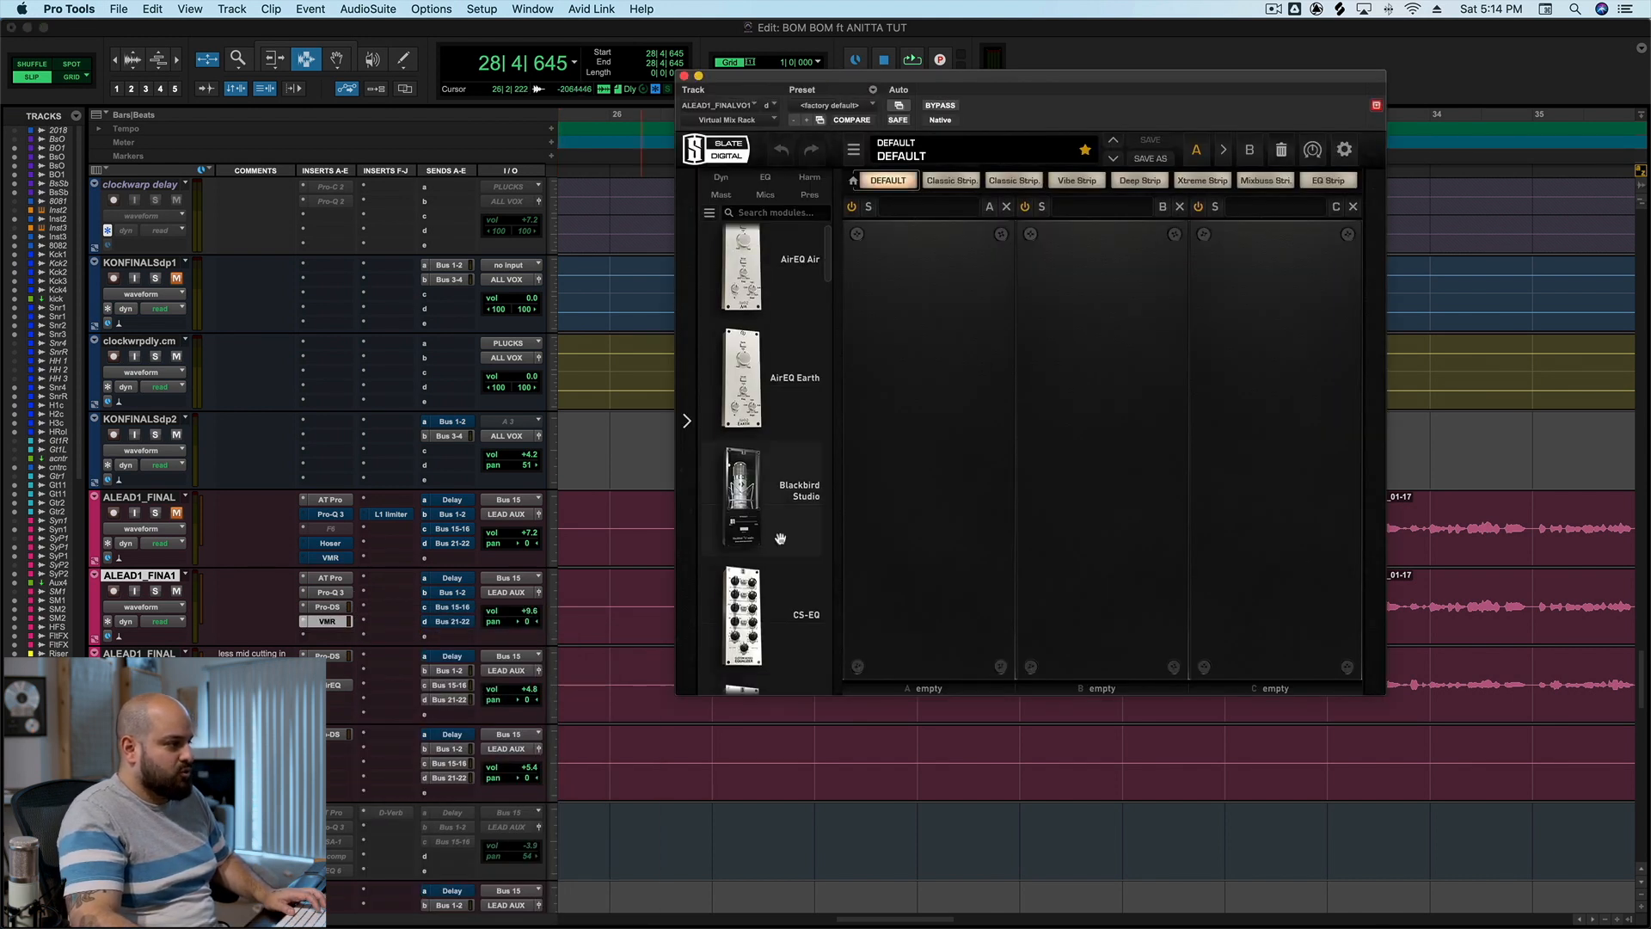
{"action": "scroll", "coordinate": [780, 538], "scroll_direction": "down", "scroll_amount": 10}
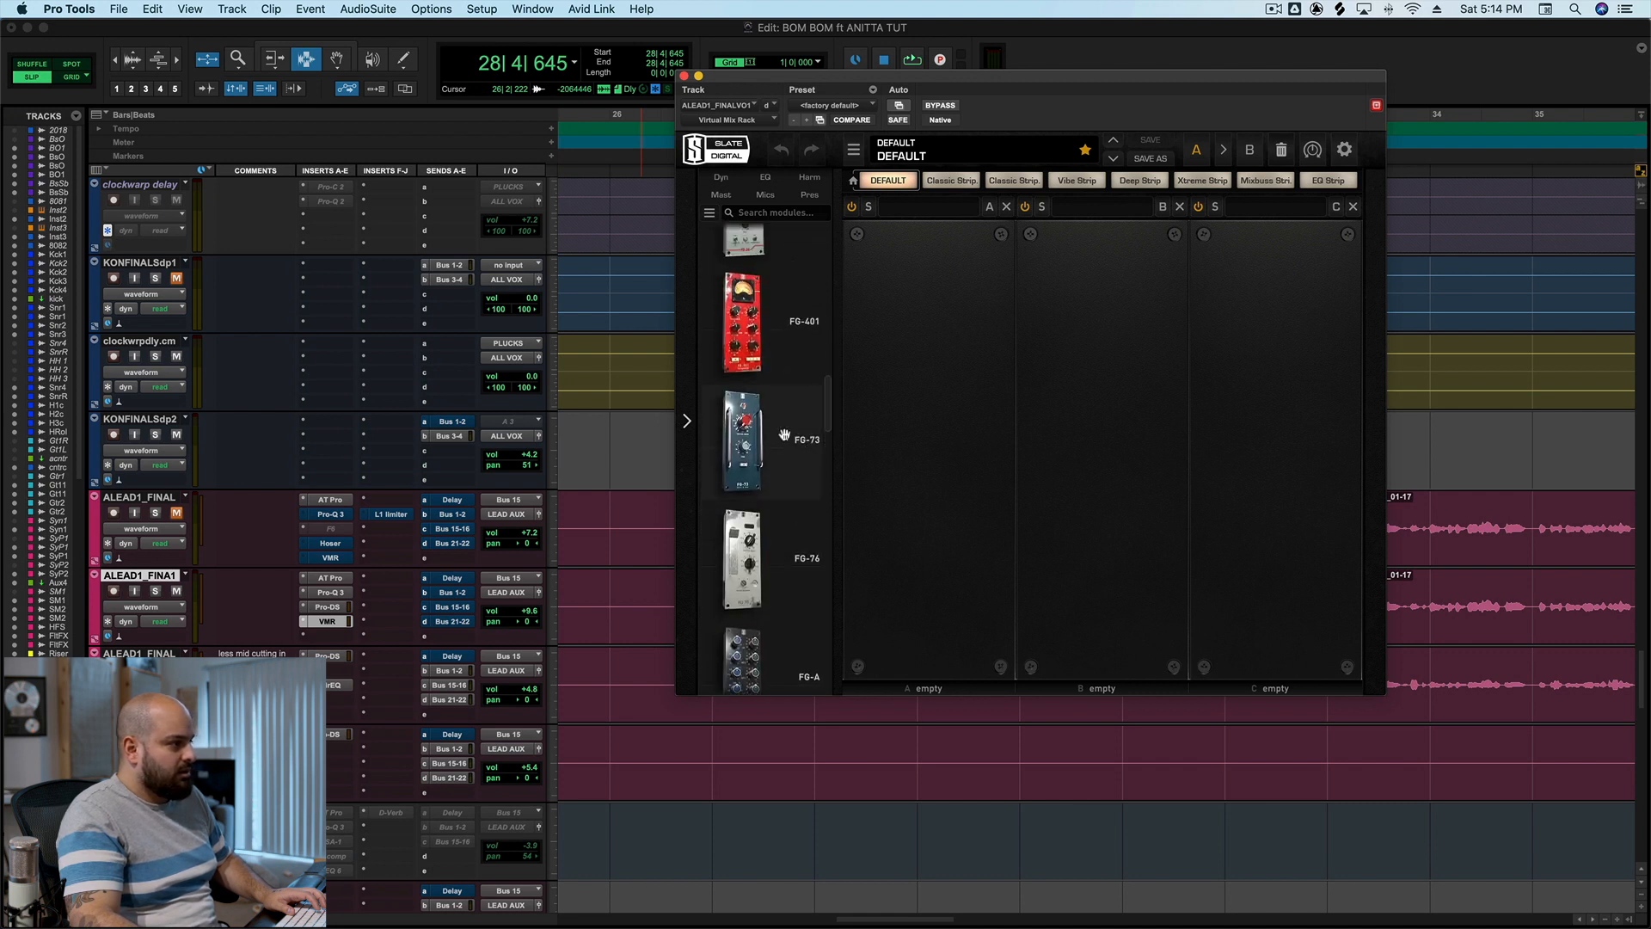
{"action": "left_click_drag", "start_coordinate": [751, 344], "coordinate": [886, 374]}
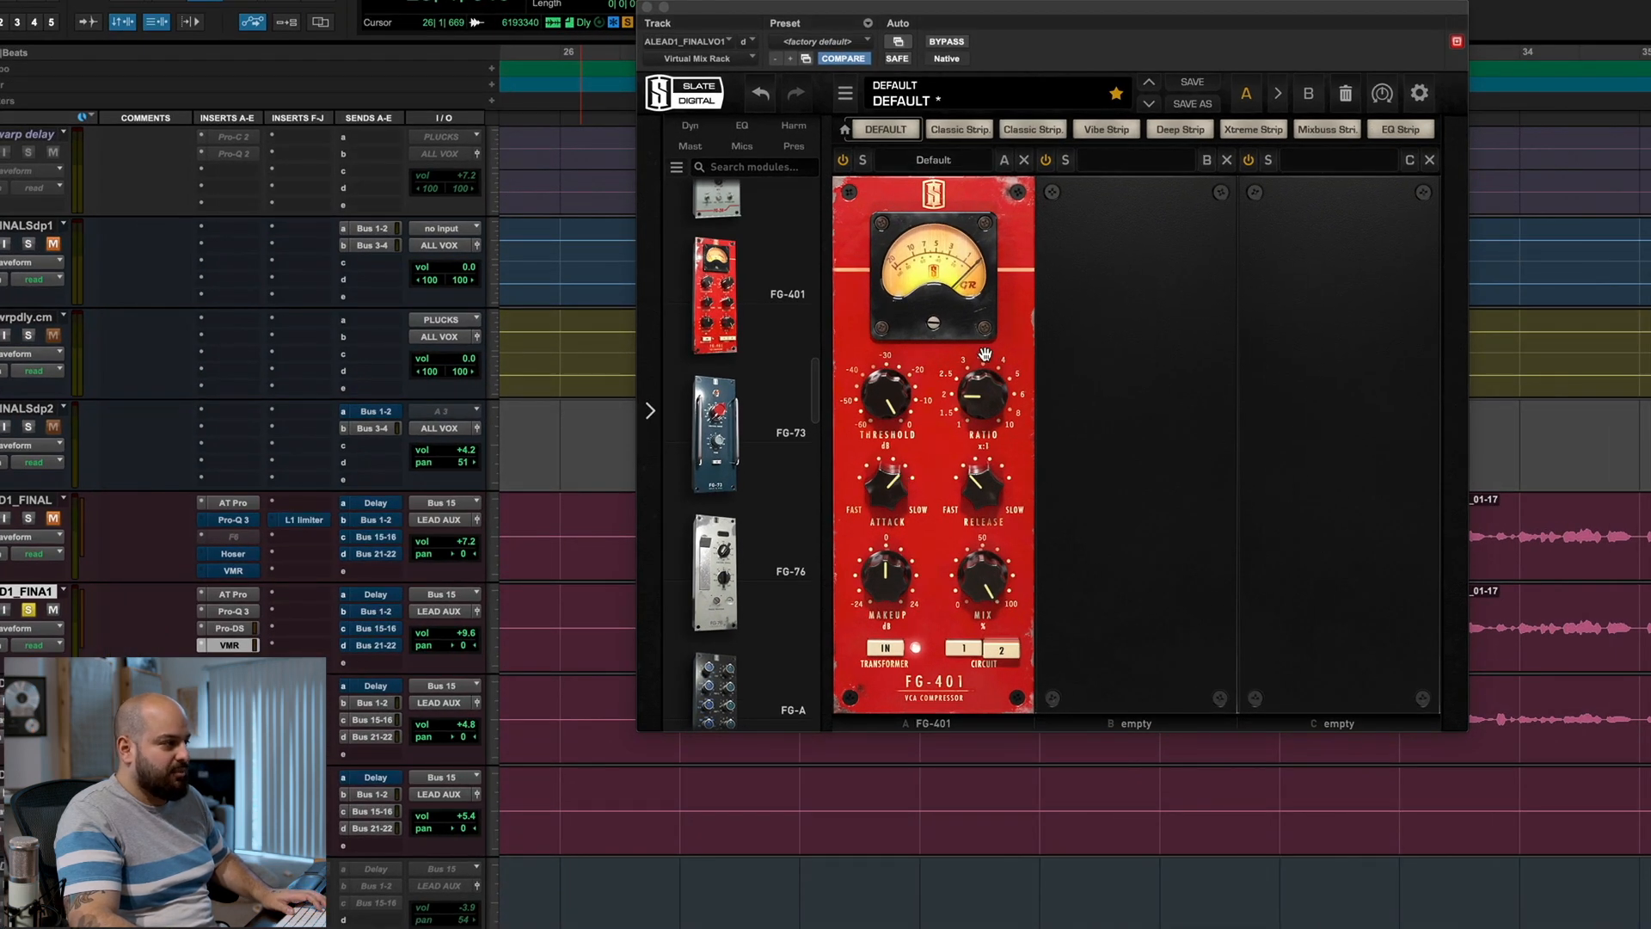
{"action": "left_click_drag", "start_coordinate": [980, 398], "coordinate": [984, 340]}
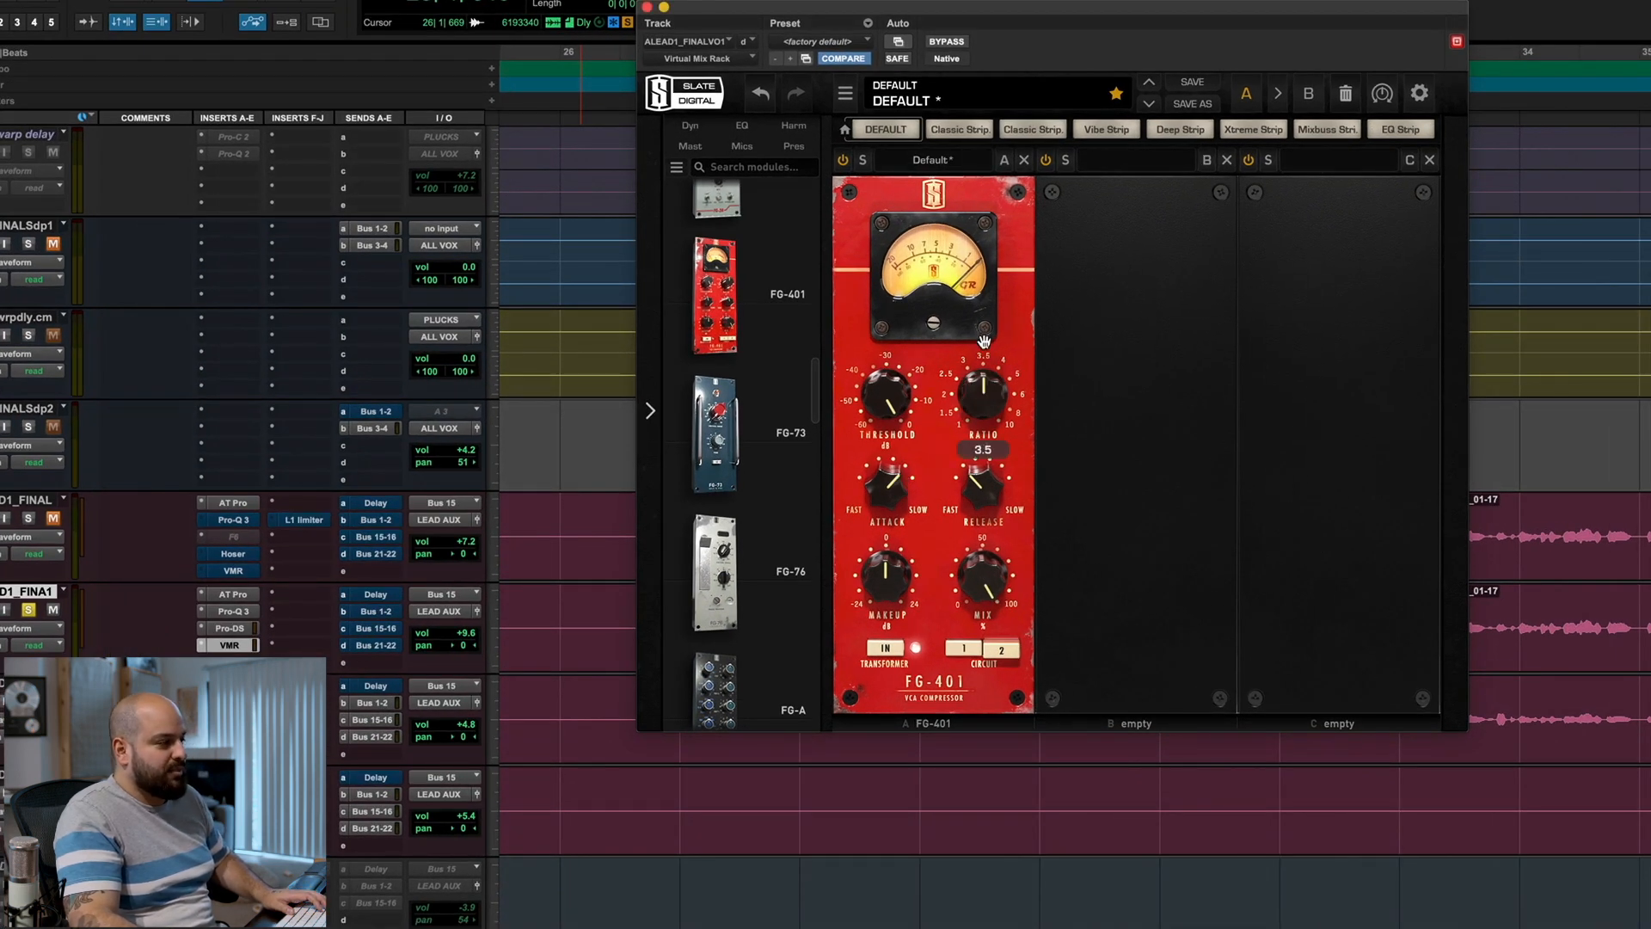
{"action": "left_click_drag", "start_coordinate": [897, 391], "coordinate": [887, 423]}
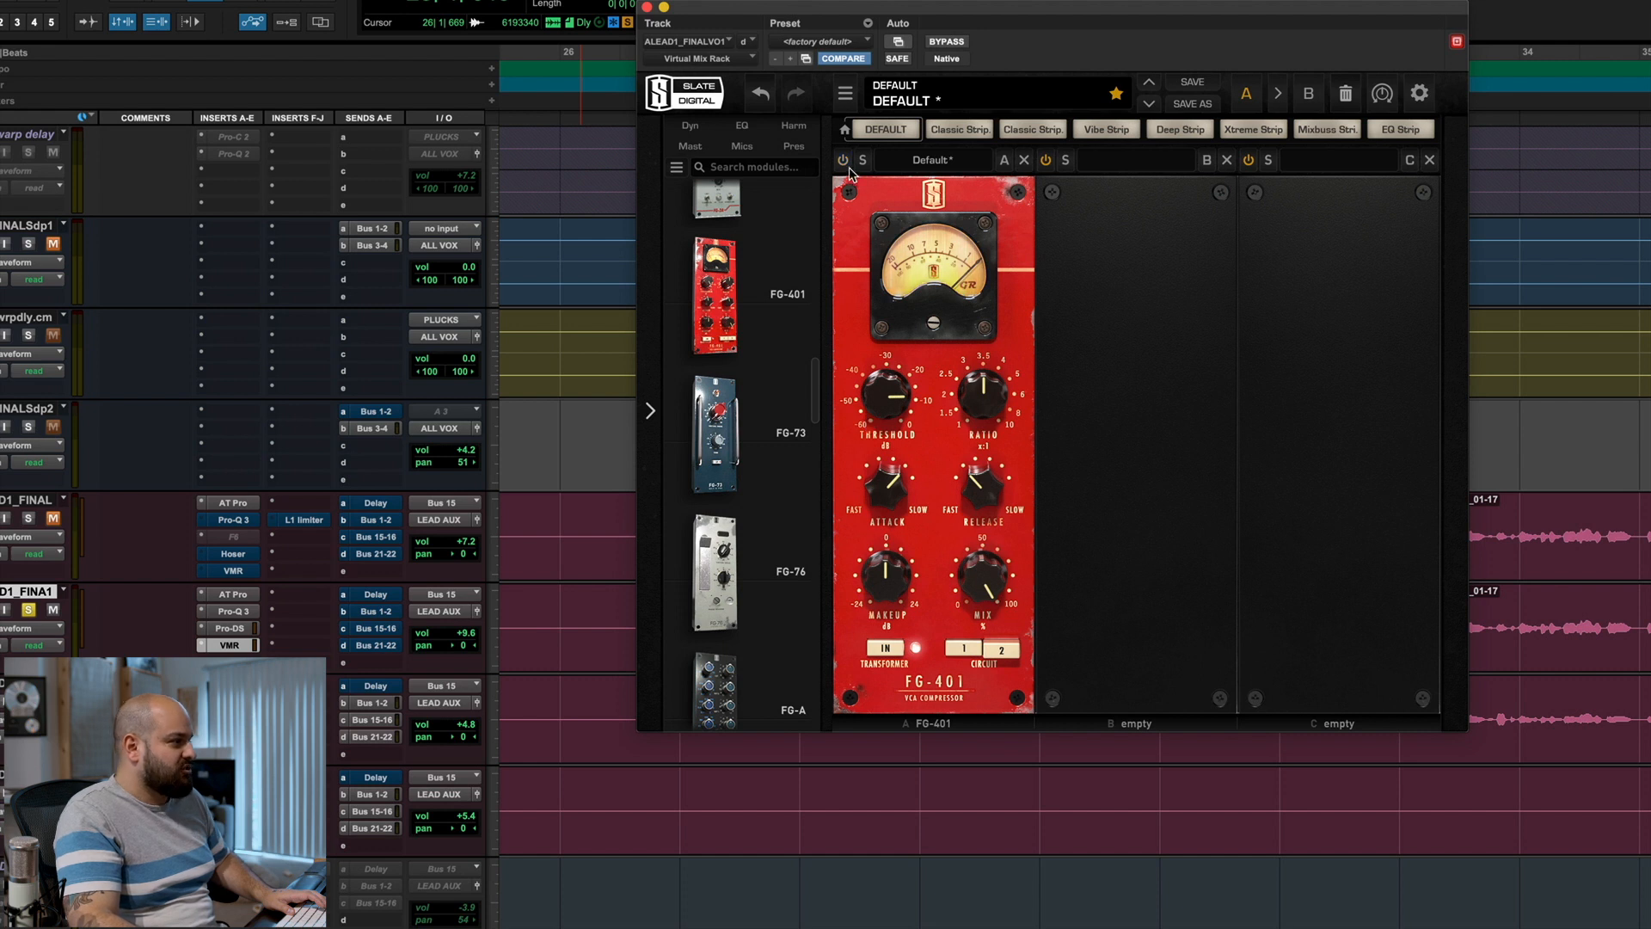
- Bypass the FG-401 and load the Custom Opto compressor into the slot ahead of it
{"action": "scroll", "coordinate": [740, 486], "scroll_direction": "up", "scroll_amount": 3}
{"action": "scroll", "coordinate": [740, 490], "scroll_direction": "down", "scroll_amount": 10}
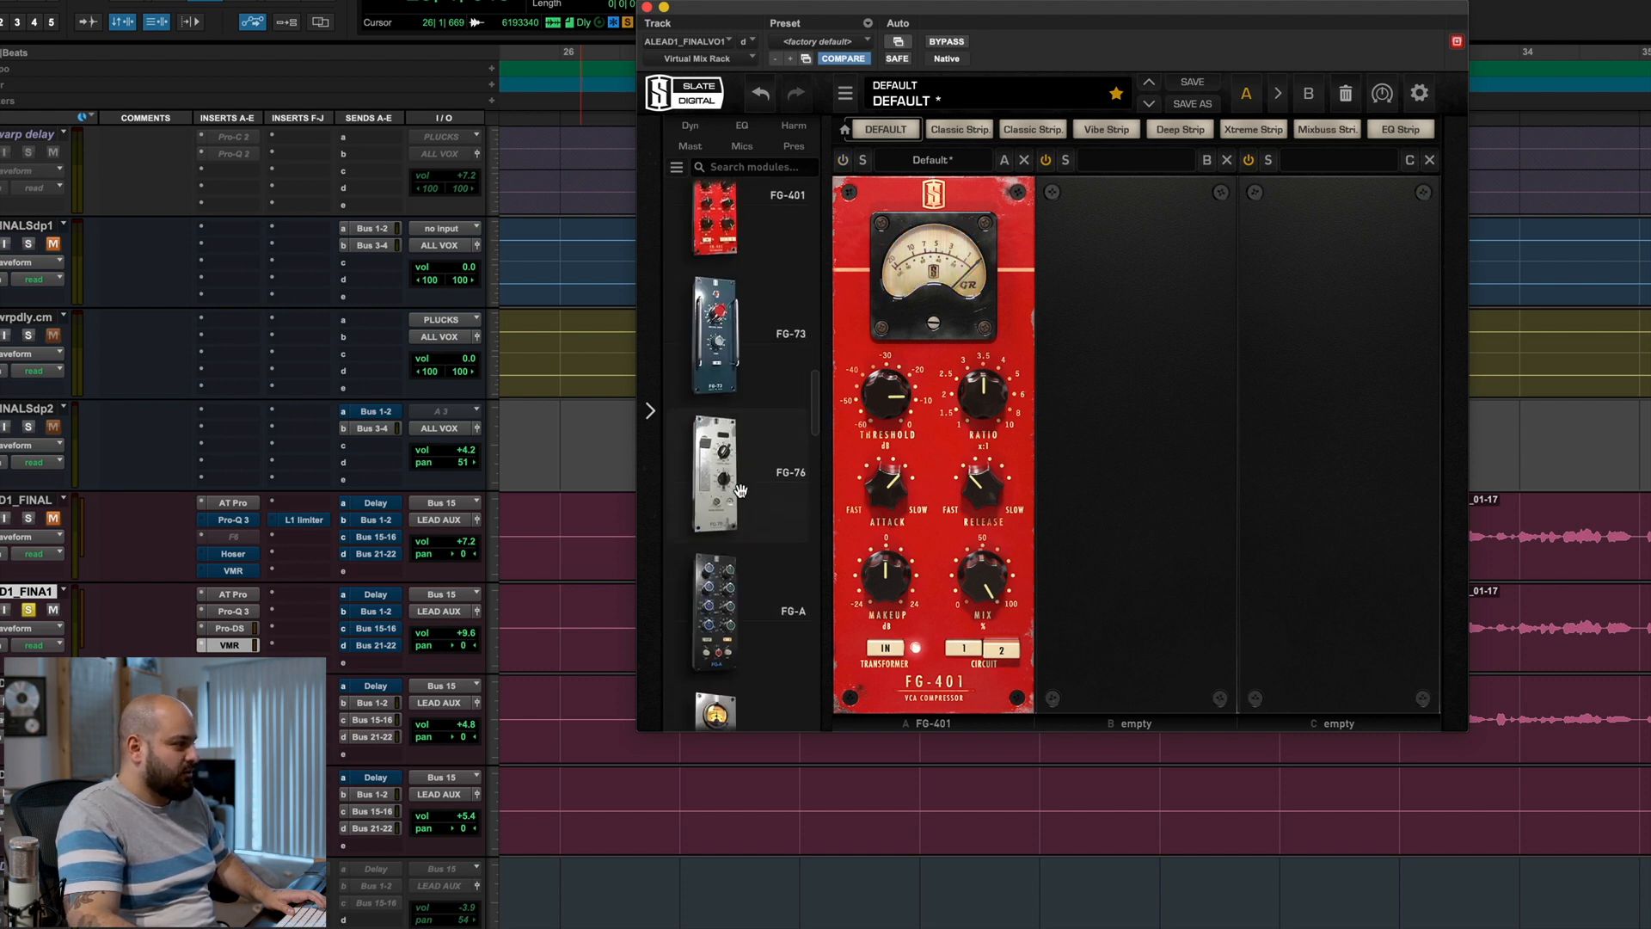
{"action": "scroll", "coordinate": [737, 503], "scroll_direction": "down", "scroll_amount": 15}
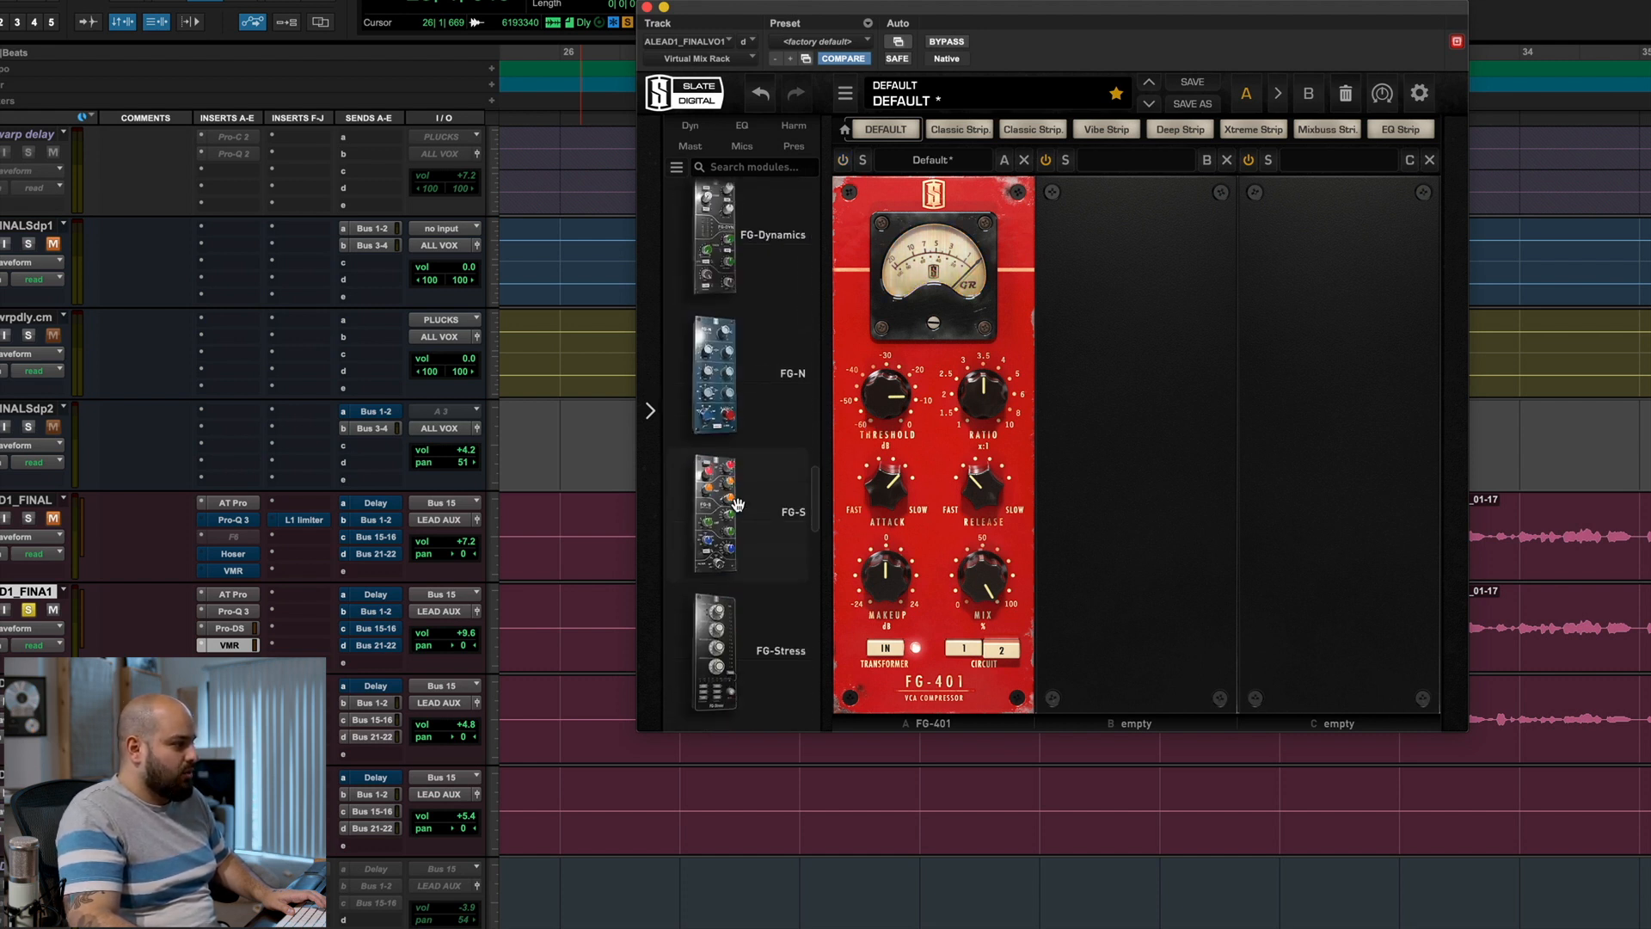
{"action": "scroll", "coordinate": [737, 503], "scroll_direction": "down", "scroll_amount": 3}
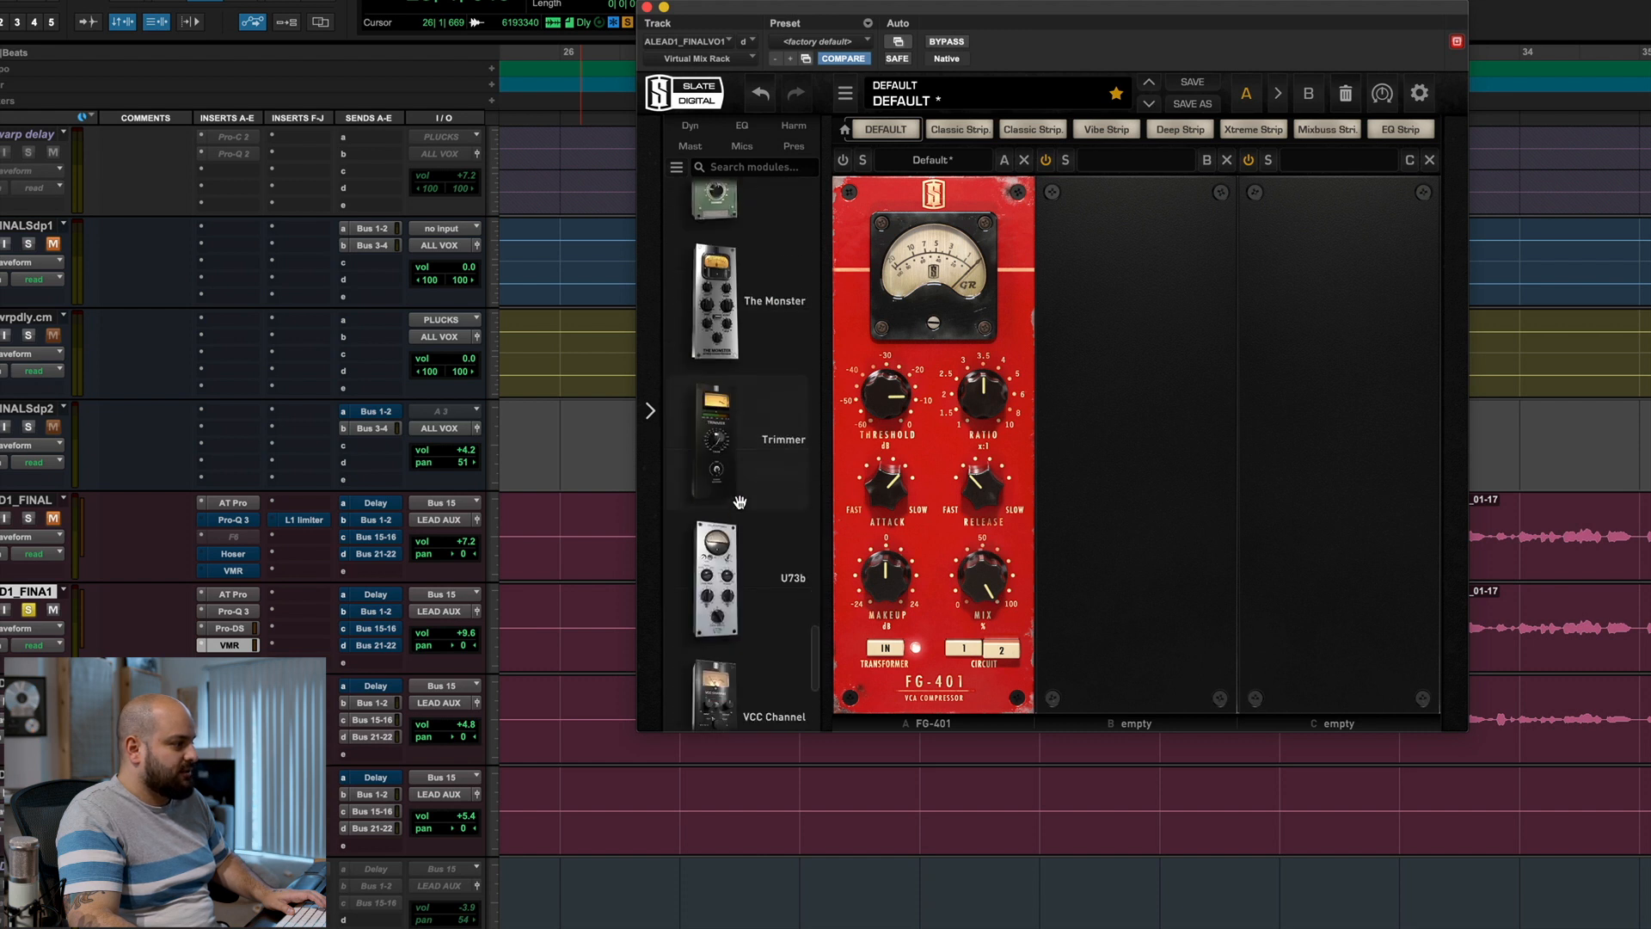
{"action": "scroll", "coordinate": [749, 482], "scroll_direction": "up", "scroll_amount": 15}
{"action": "scroll", "coordinate": [760, 463], "scroll_direction": "up", "scroll_amount": 5}
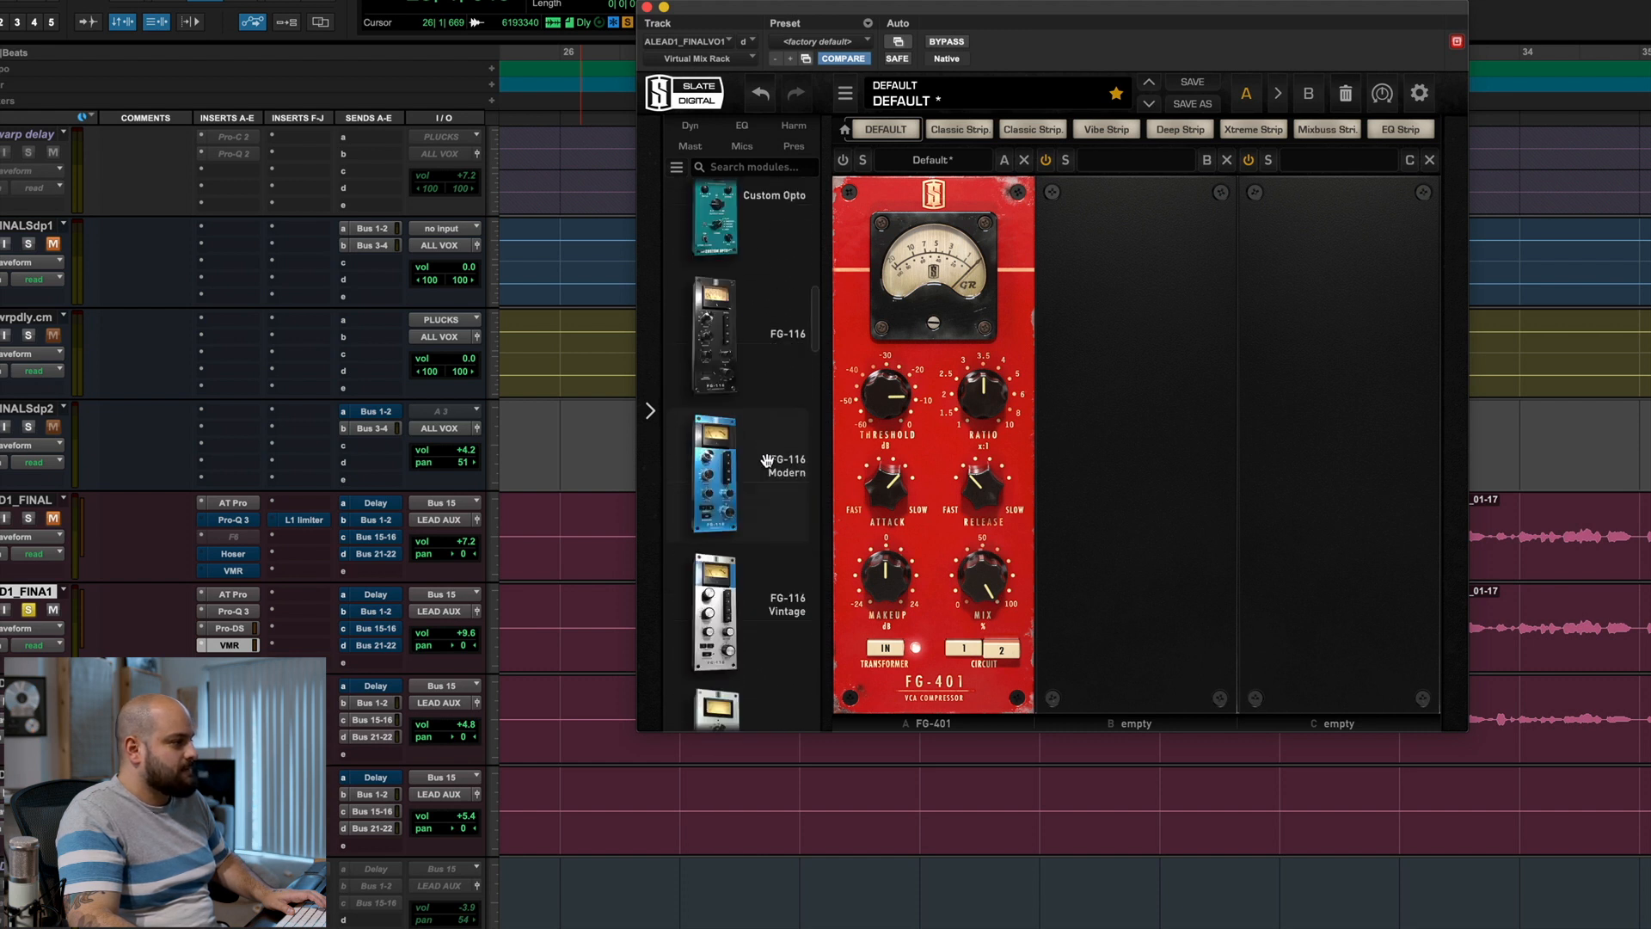
{"action": "left_click_drag", "start_coordinate": [764, 397], "coordinate": [945, 402]}
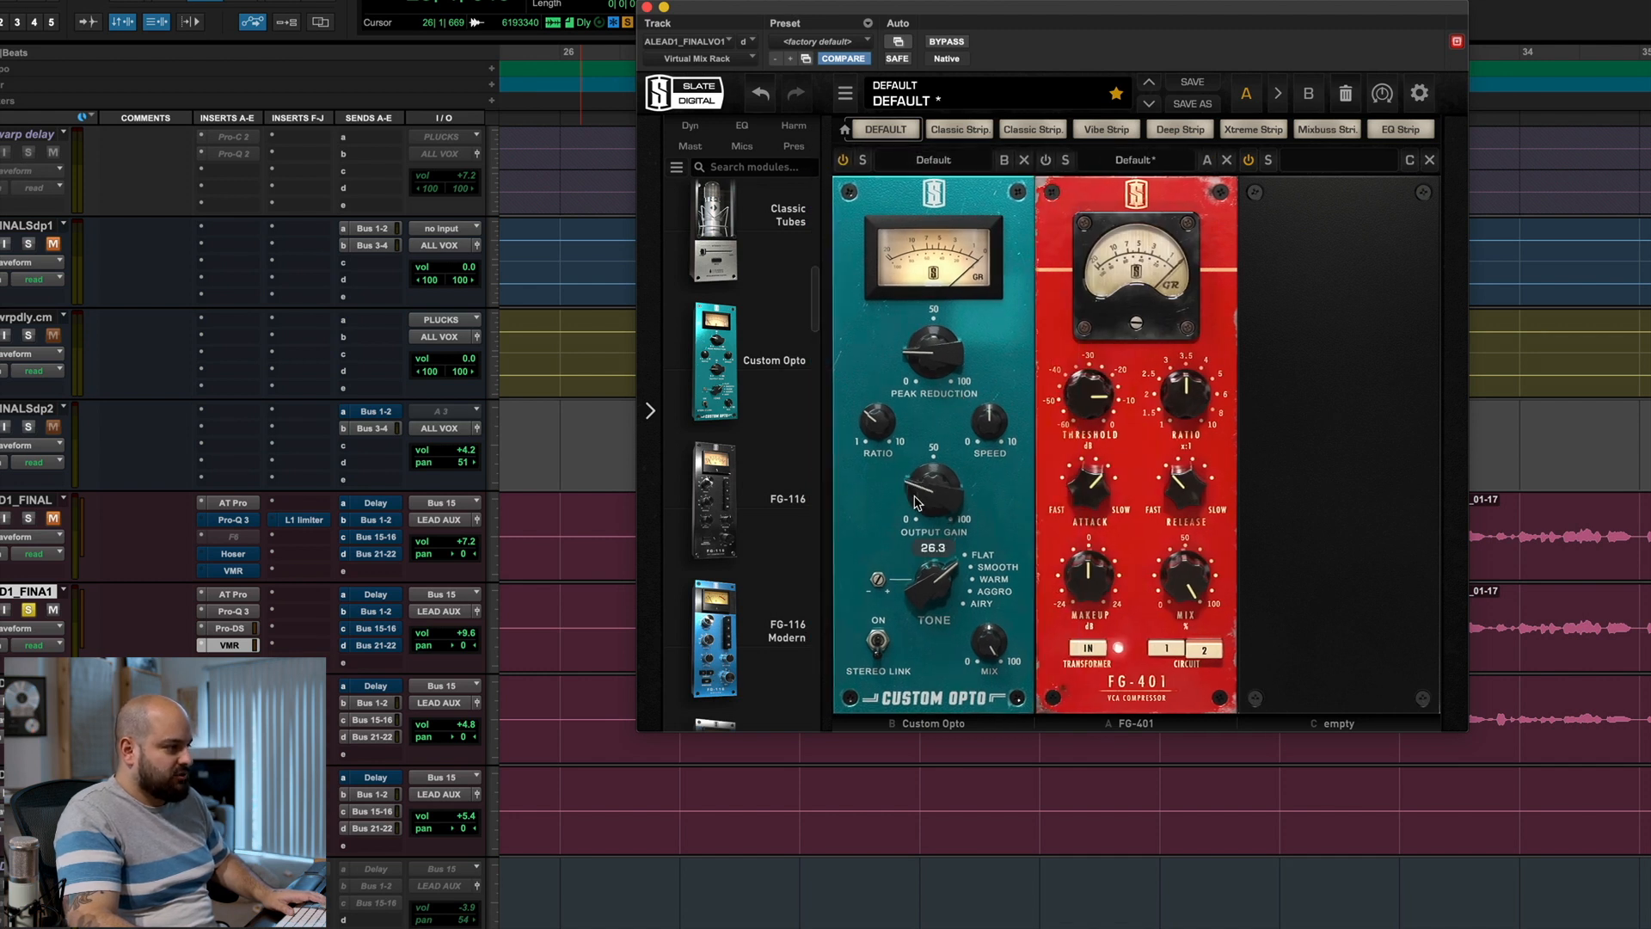
- Dial in the Custom Opto during playback with peak reduction 32, ratio 4.70 and output gain about 25.2
{"action": "left_click_drag", "start_coordinate": [918, 503], "coordinate": [918, 516]}
{"action": "key", "text": "space"}
{"action": "left_click_drag", "start_coordinate": [925, 359], "coordinate": [927, 380]}
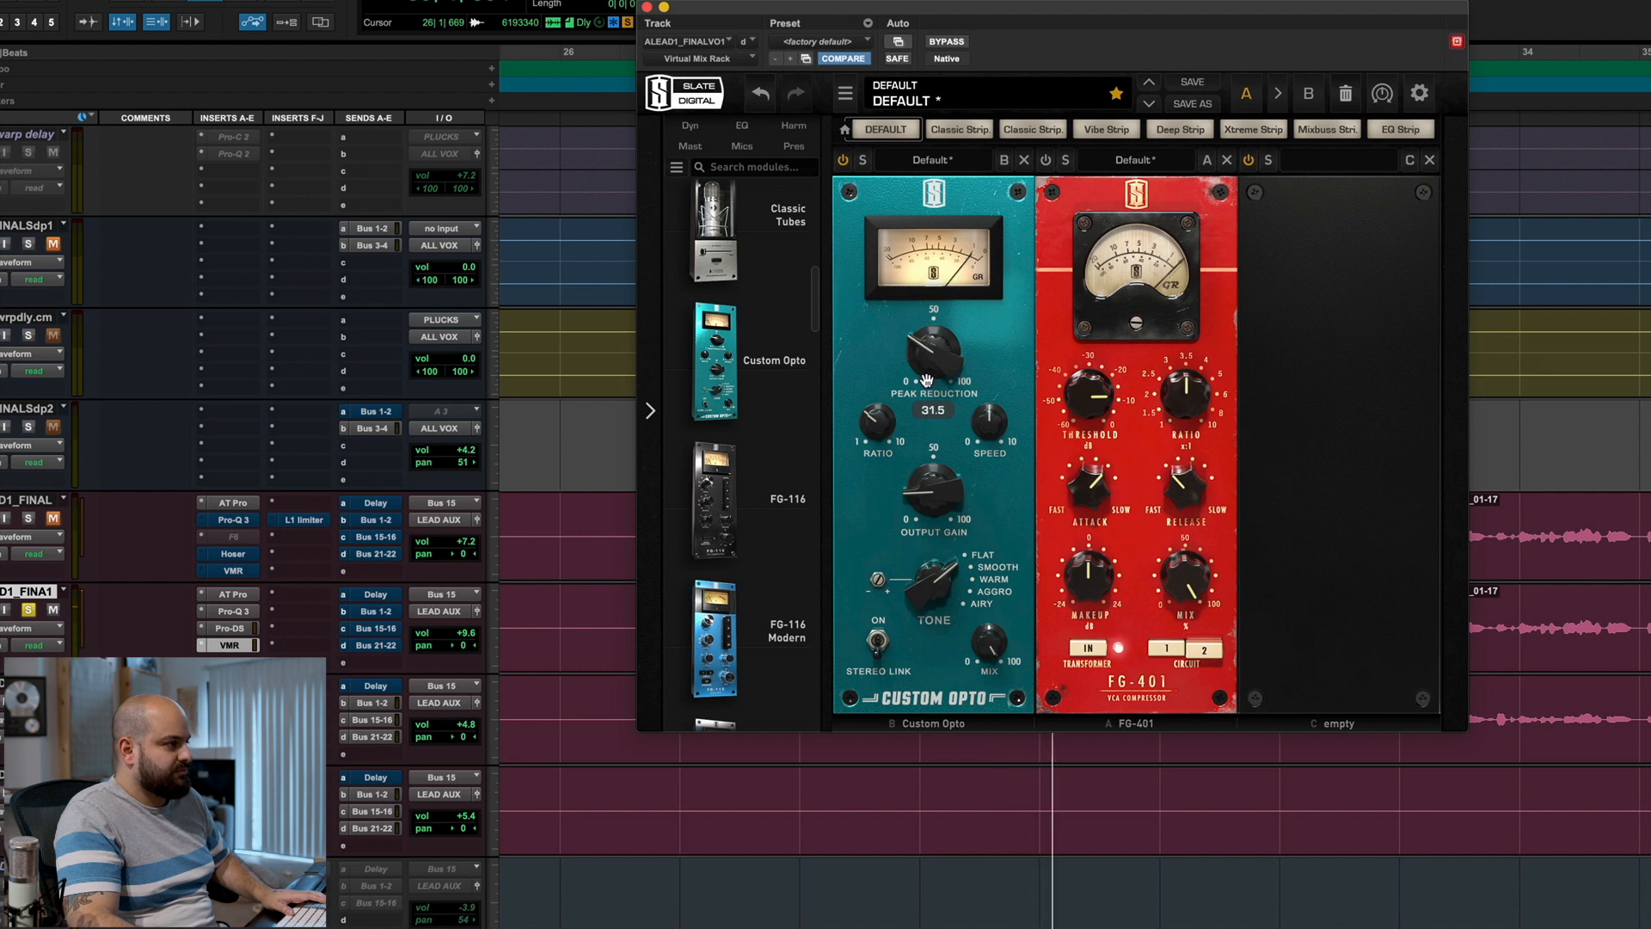
{"action": "mouse_move", "coordinate": [890, 417]}
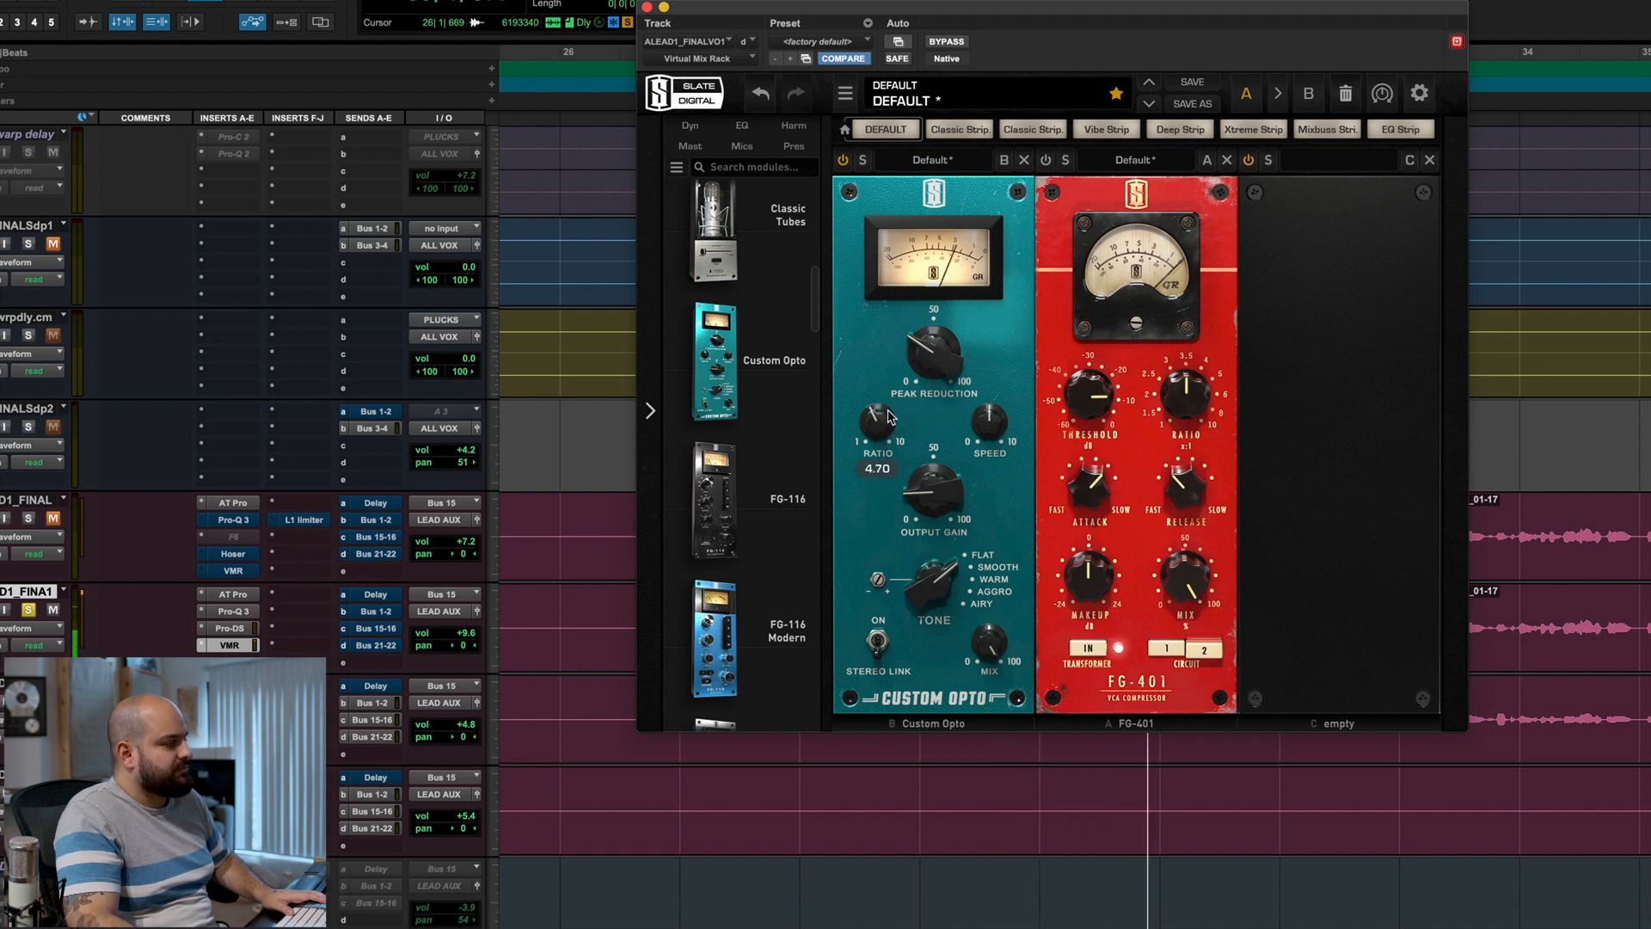
{"action": "mouse_move", "coordinate": [989, 465]}
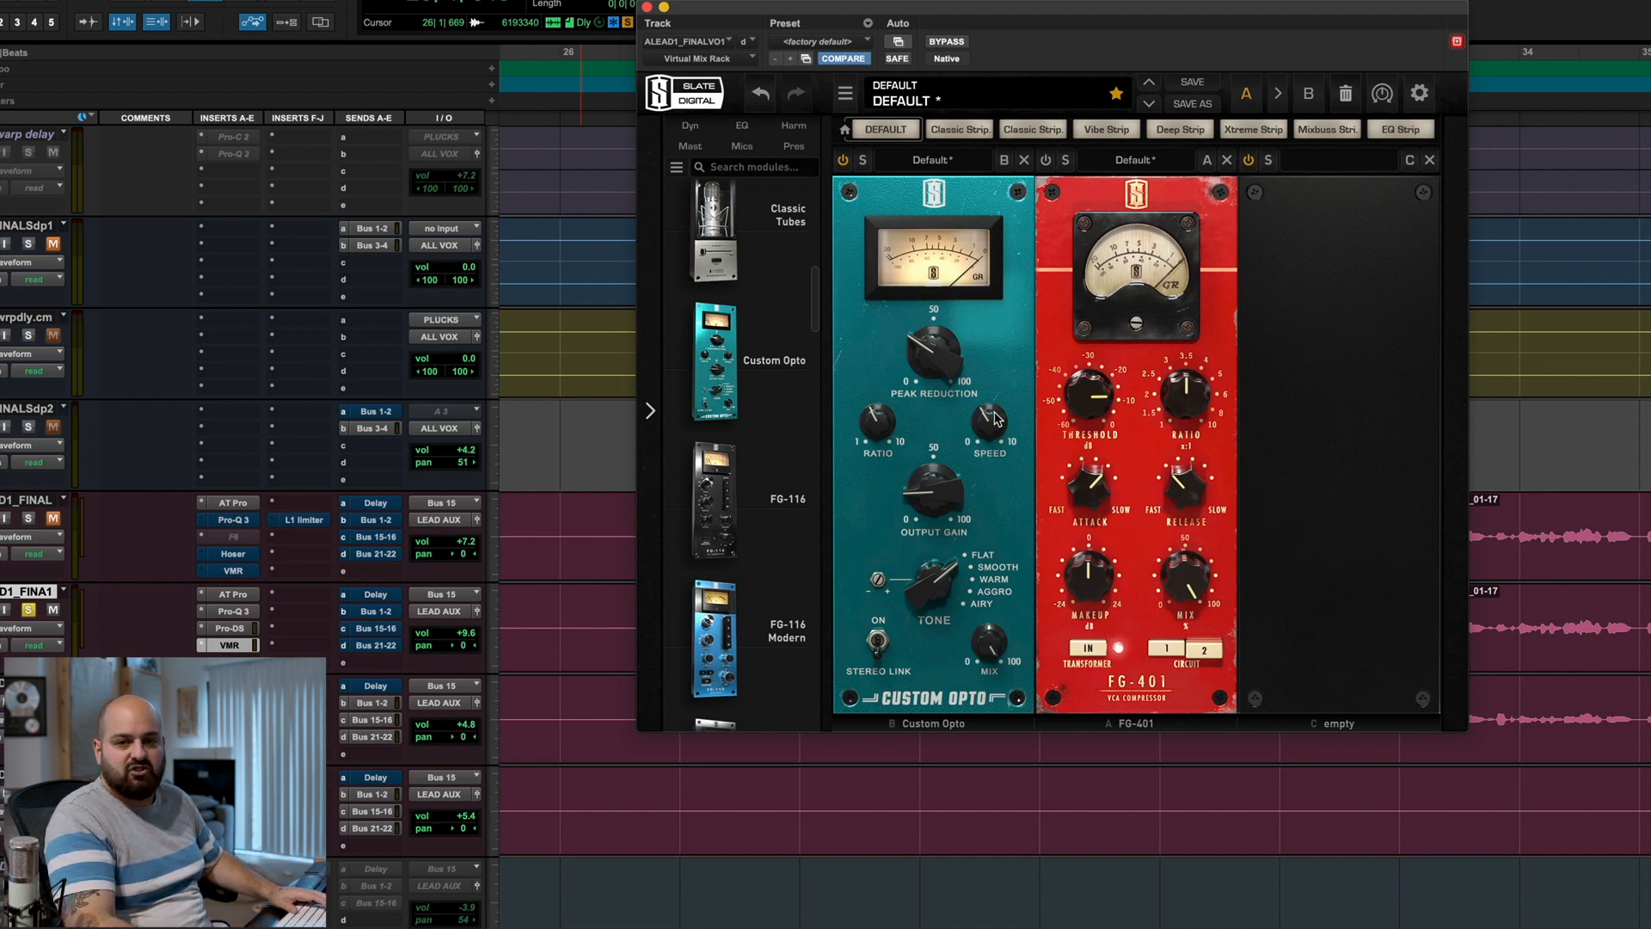
{"action": "key", "text": "space"}
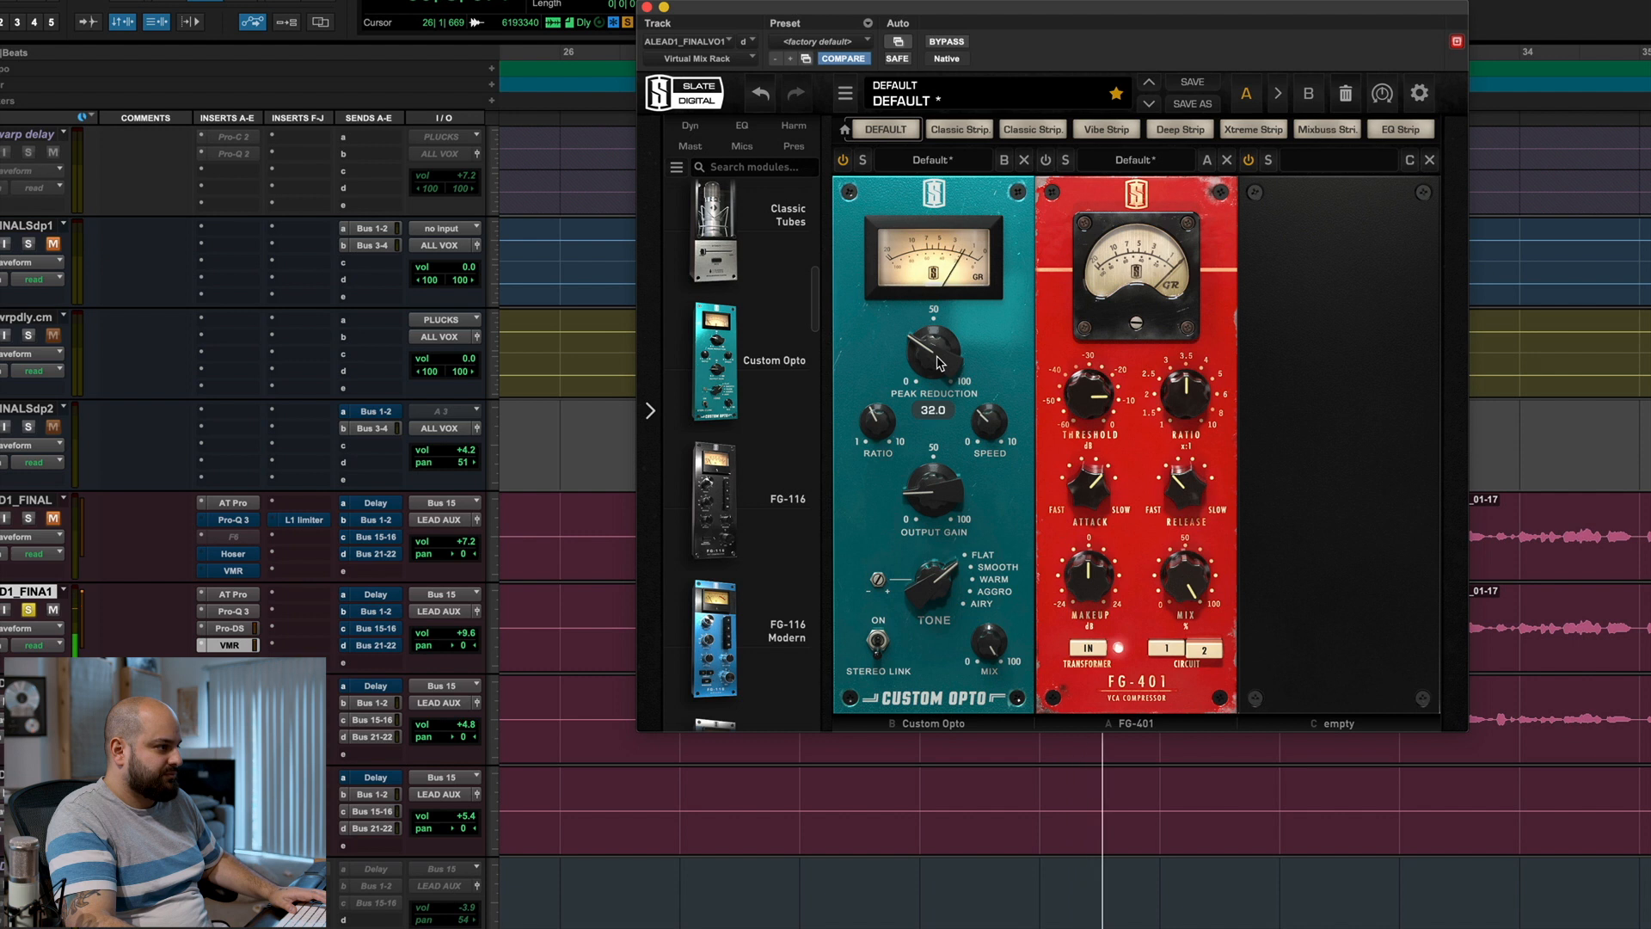
{"action": "mouse_move", "coordinate": [929, 473]}
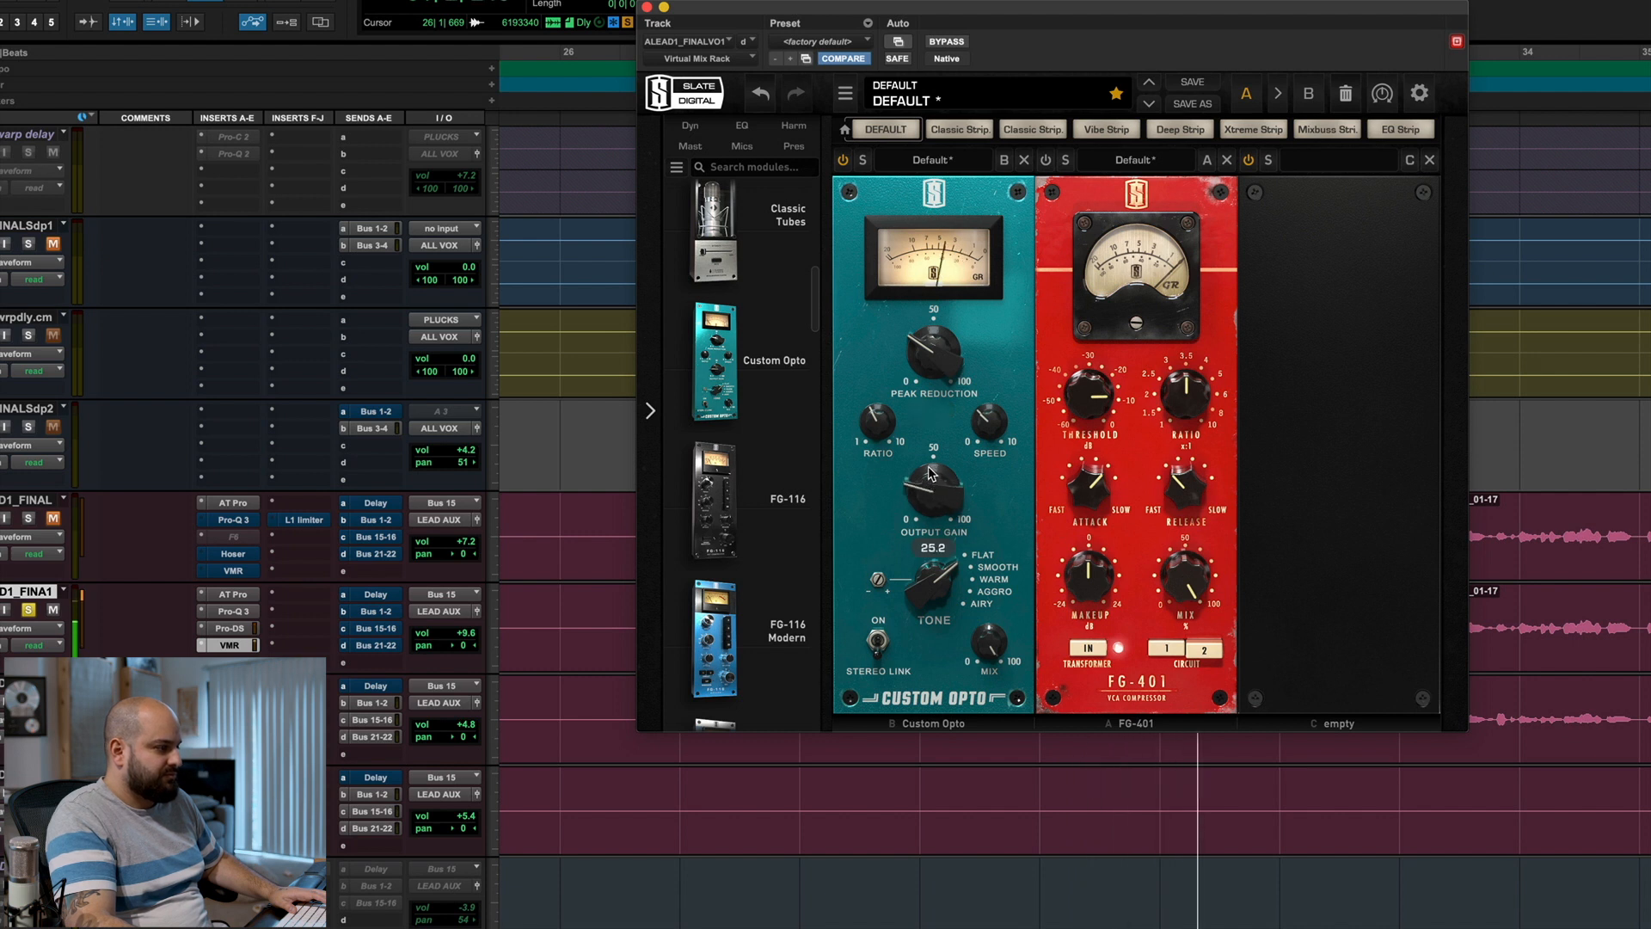
- Compare the vocal with the Custom Opto bypassed and active, close the rack and audition the track
{"action": "left_click", "coordinate": [844, 162]}
{"action": "left_click", "coordinate": [844, 163]}
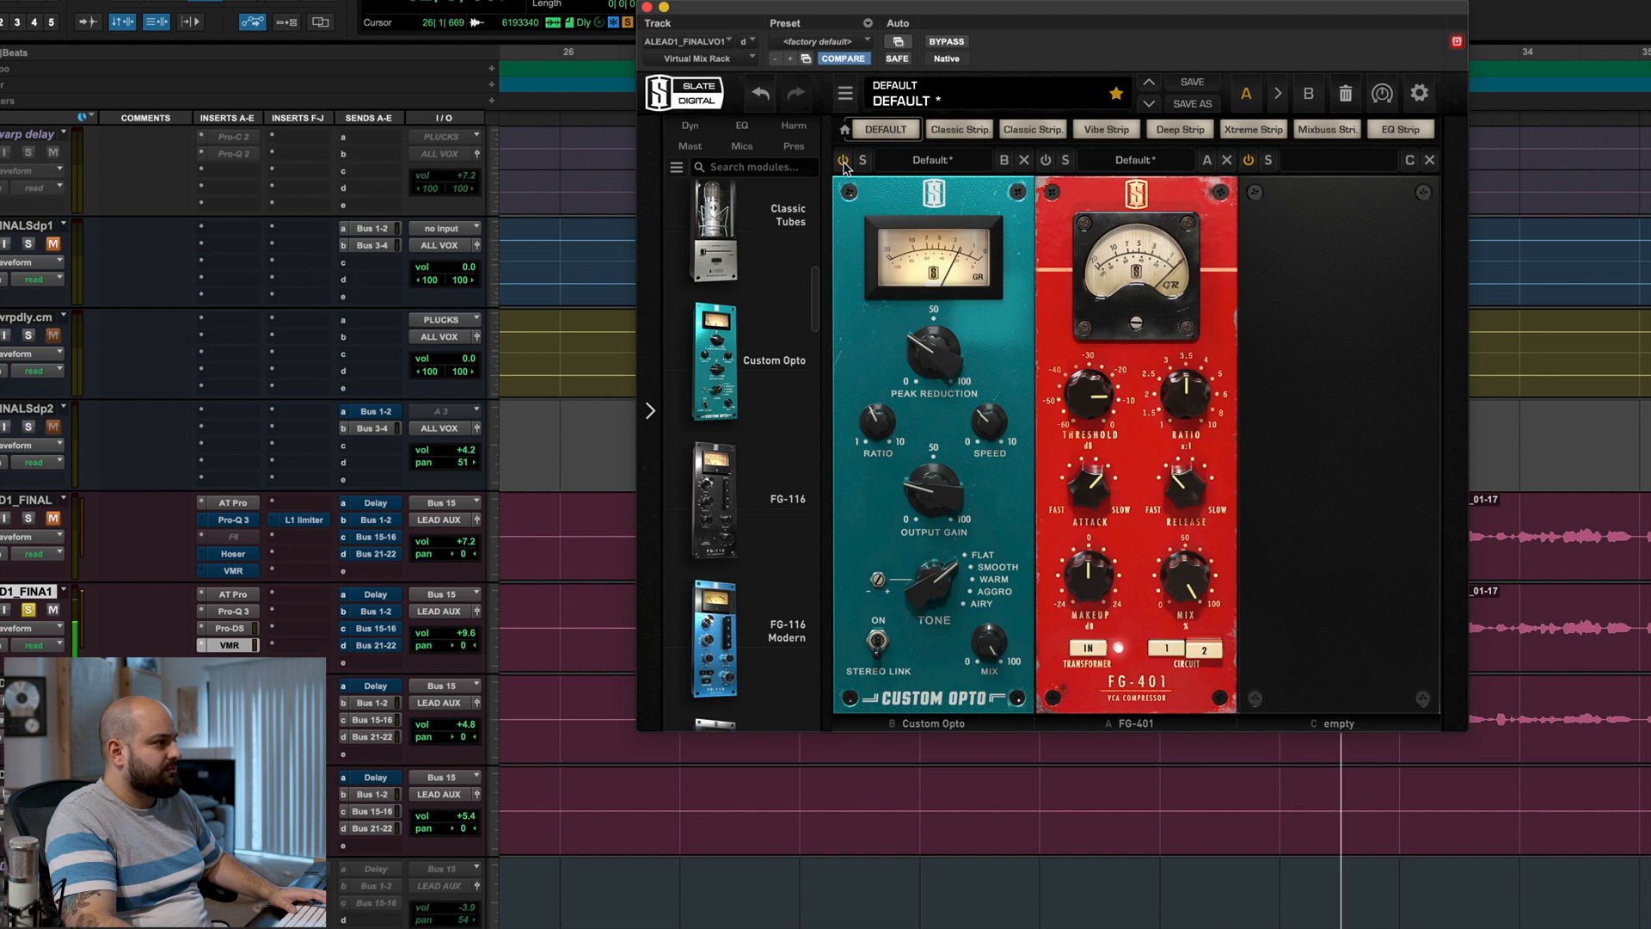
{"action": "left_click", "coordinate": [647, 7]}
{"action": "key", "text": "space"}
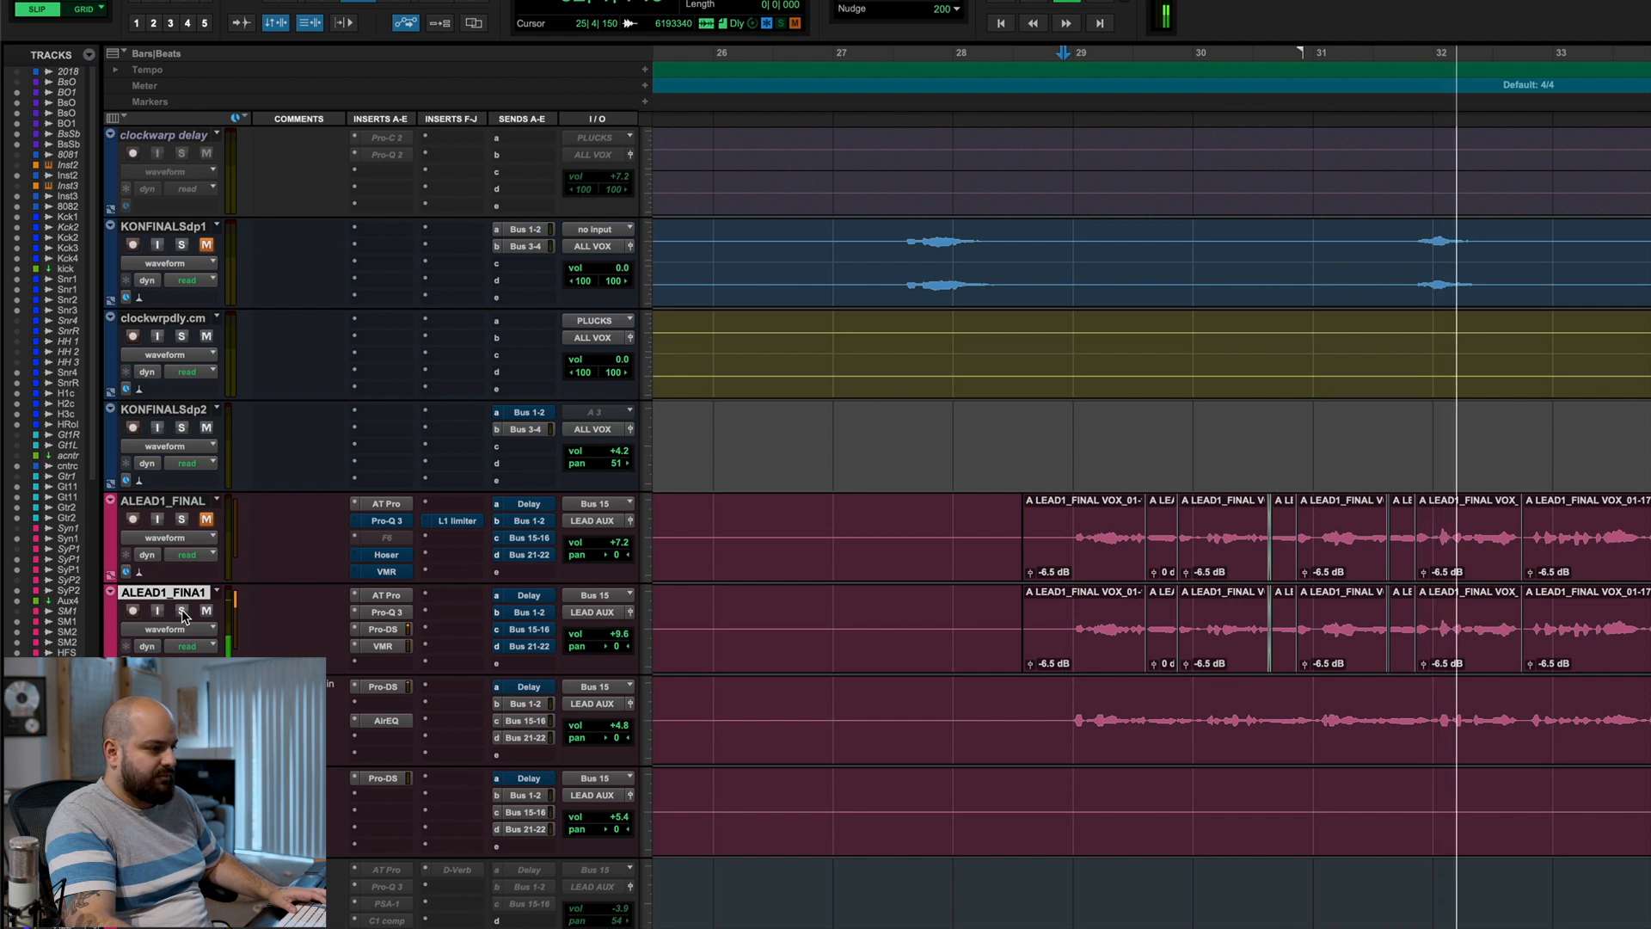
{"action": "key", "text": "space"}
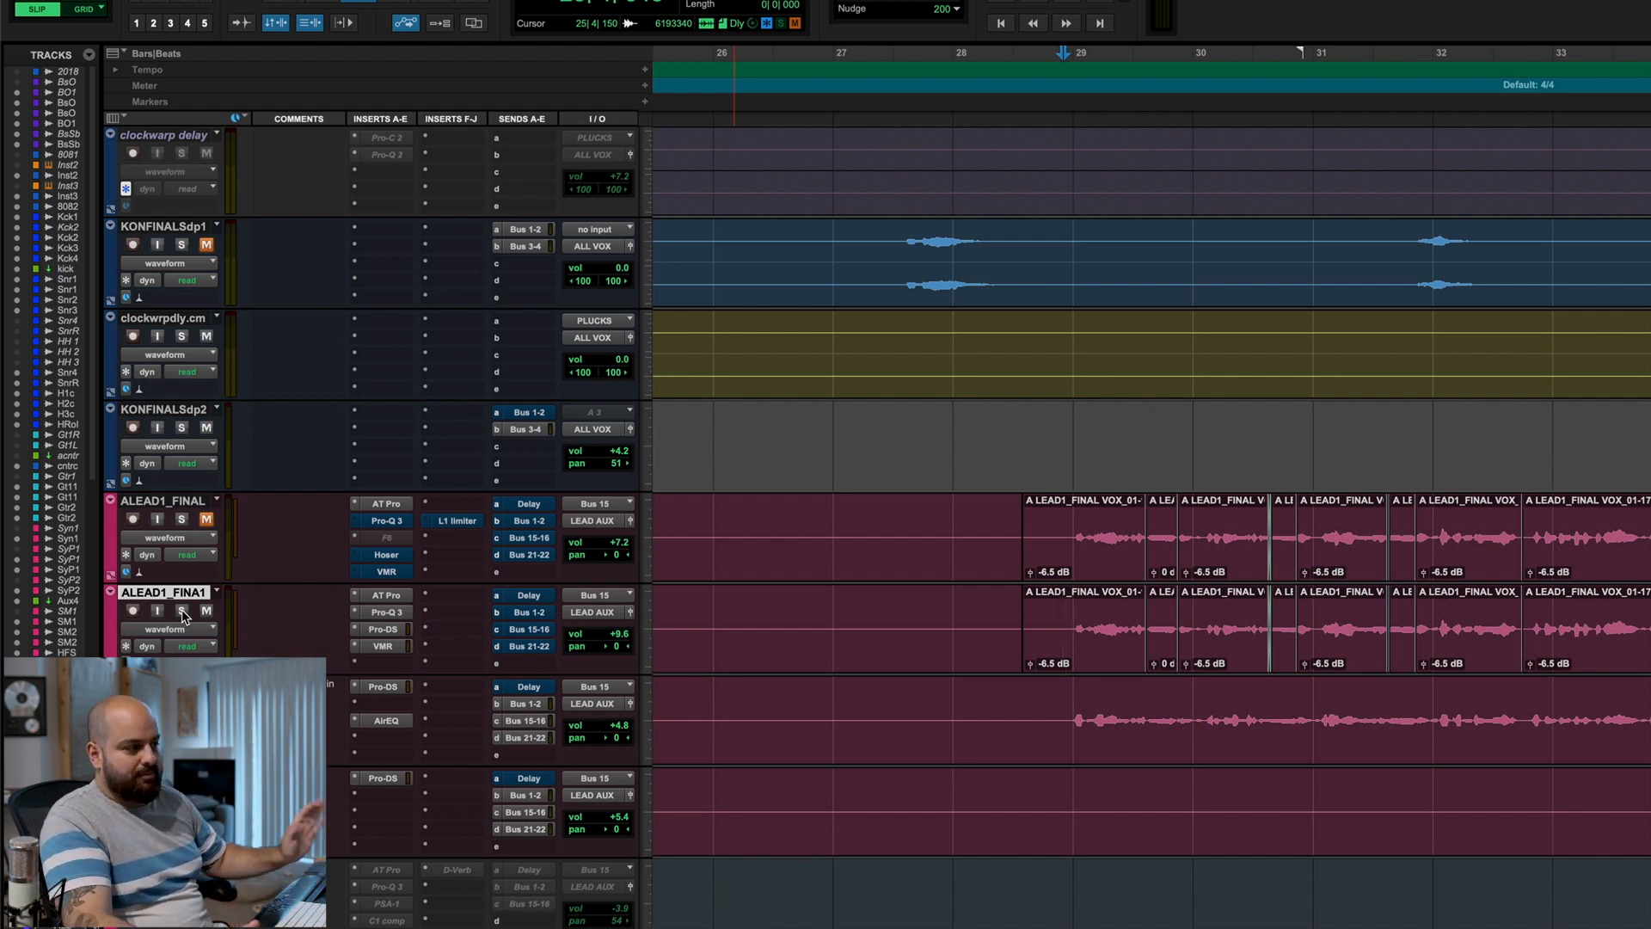
- Load Revival between the Custom Opto and FG-401 in ALEAD1_FINA1's rack, setting shimmer to 14.0 and slightly raising thickness
{"action": "key", "text": "super+bracketleft"}
{"action": "key", "text": "super+bracketleft"}
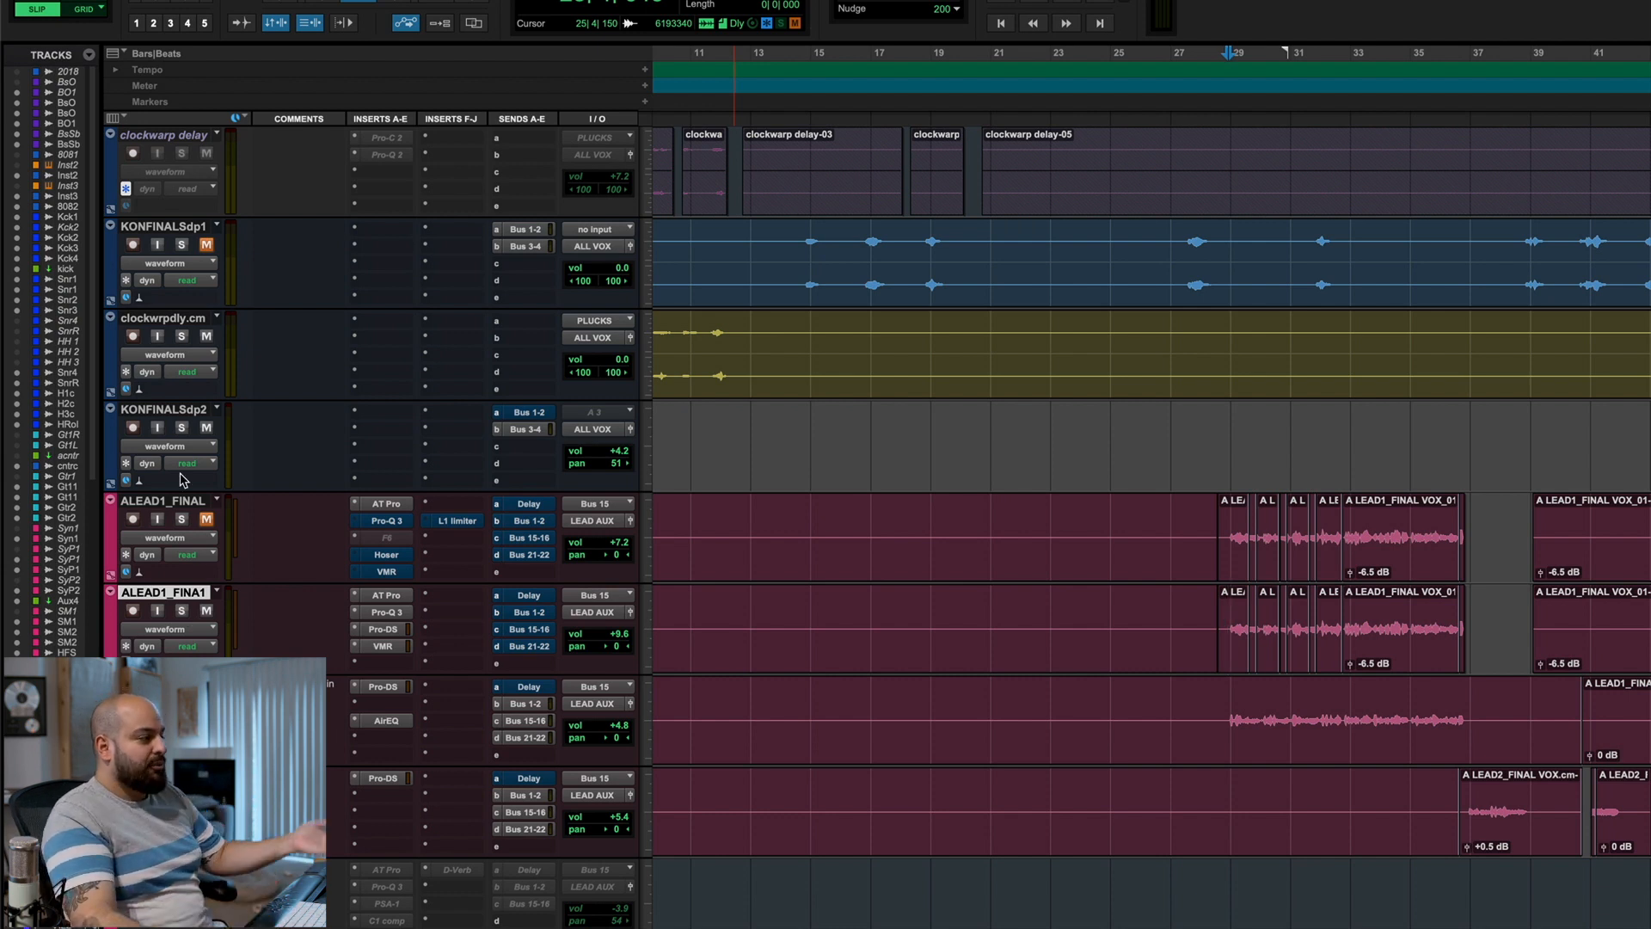
{"action": "left_click", "coordinate": [384, 647]}
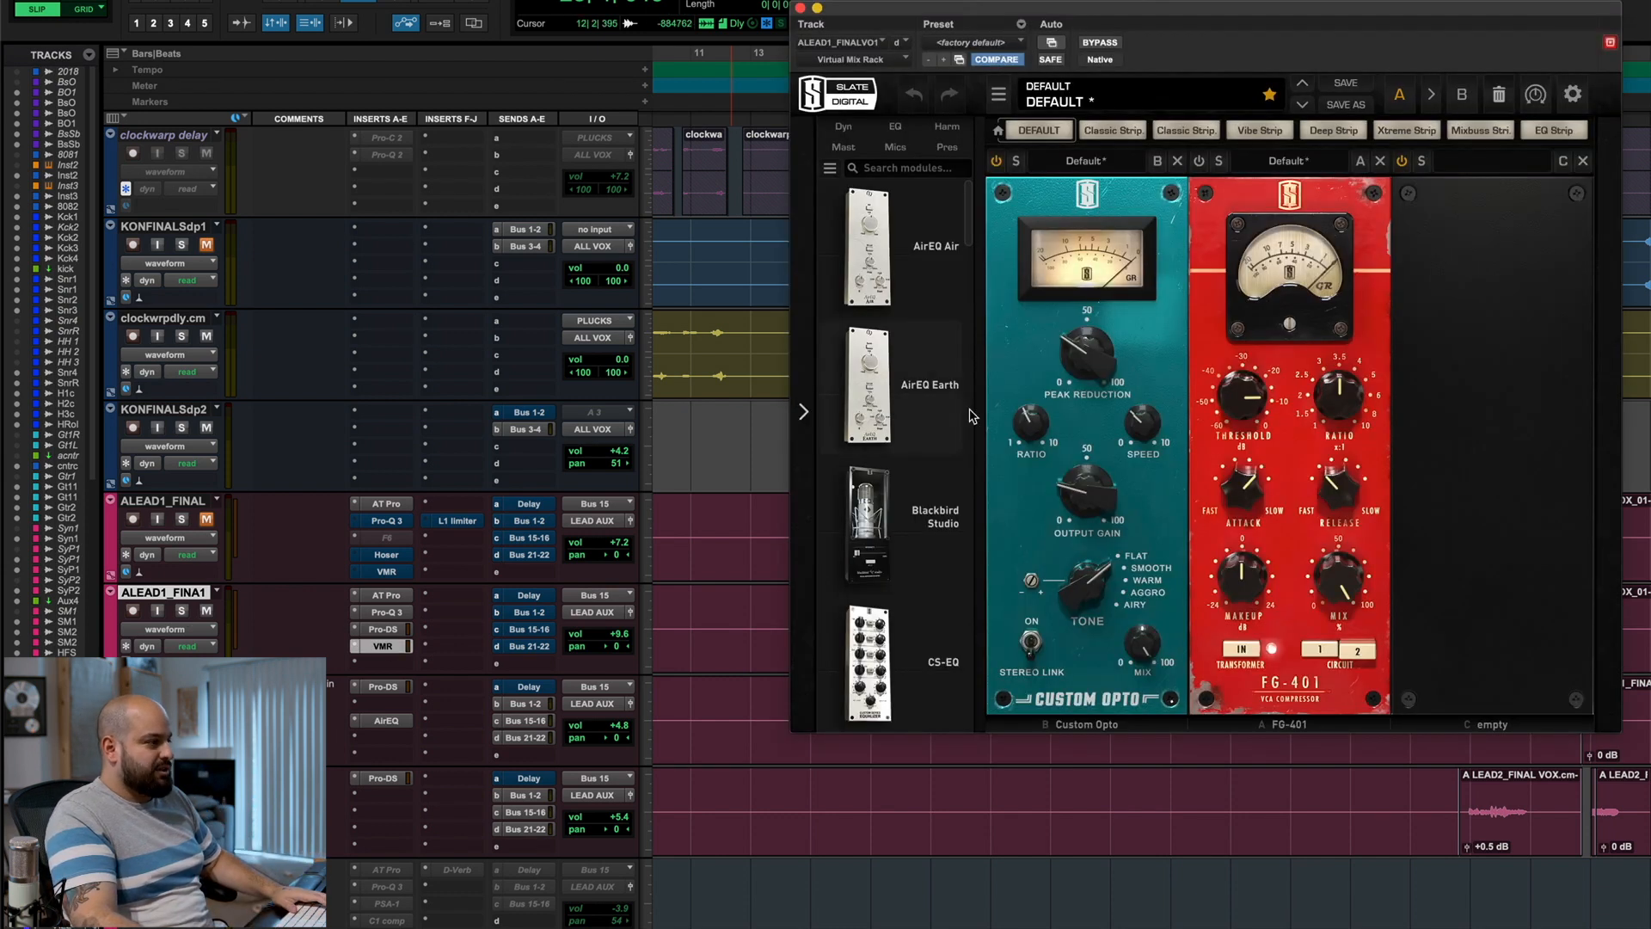
{"action": "scroll", "coordinate": [880, 344], "scroll_direction": "down", "scroll_amount": 15}
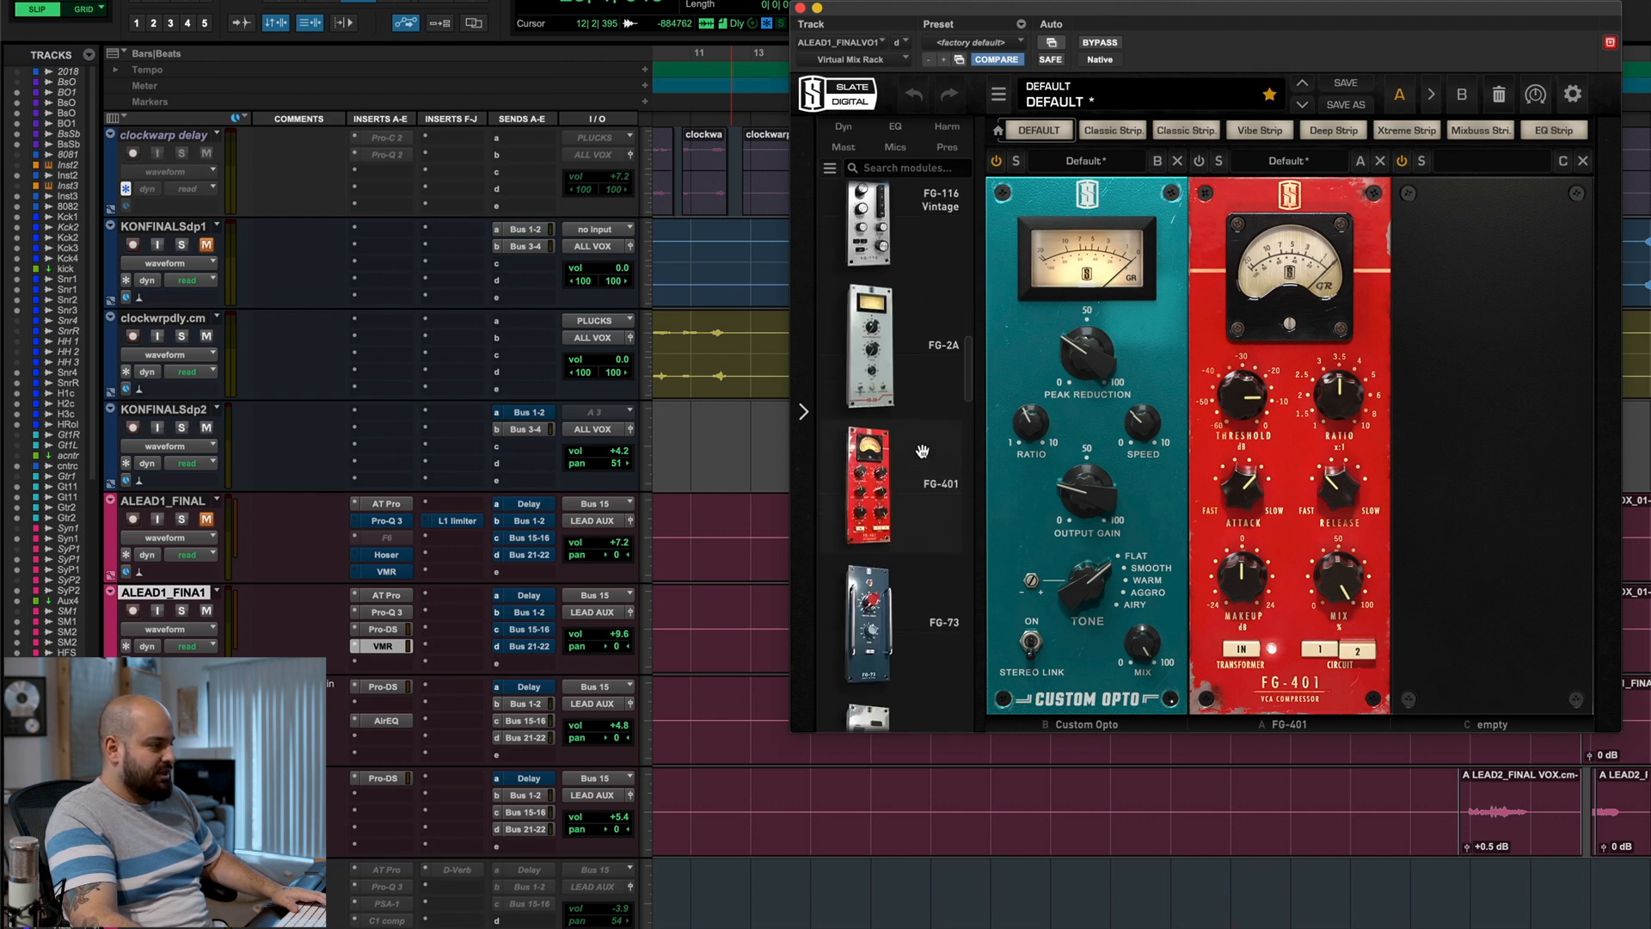
{"action": "scroll", "coordinate": [925, 448], "scroll_direction": "down", "scroll_amount": 15}
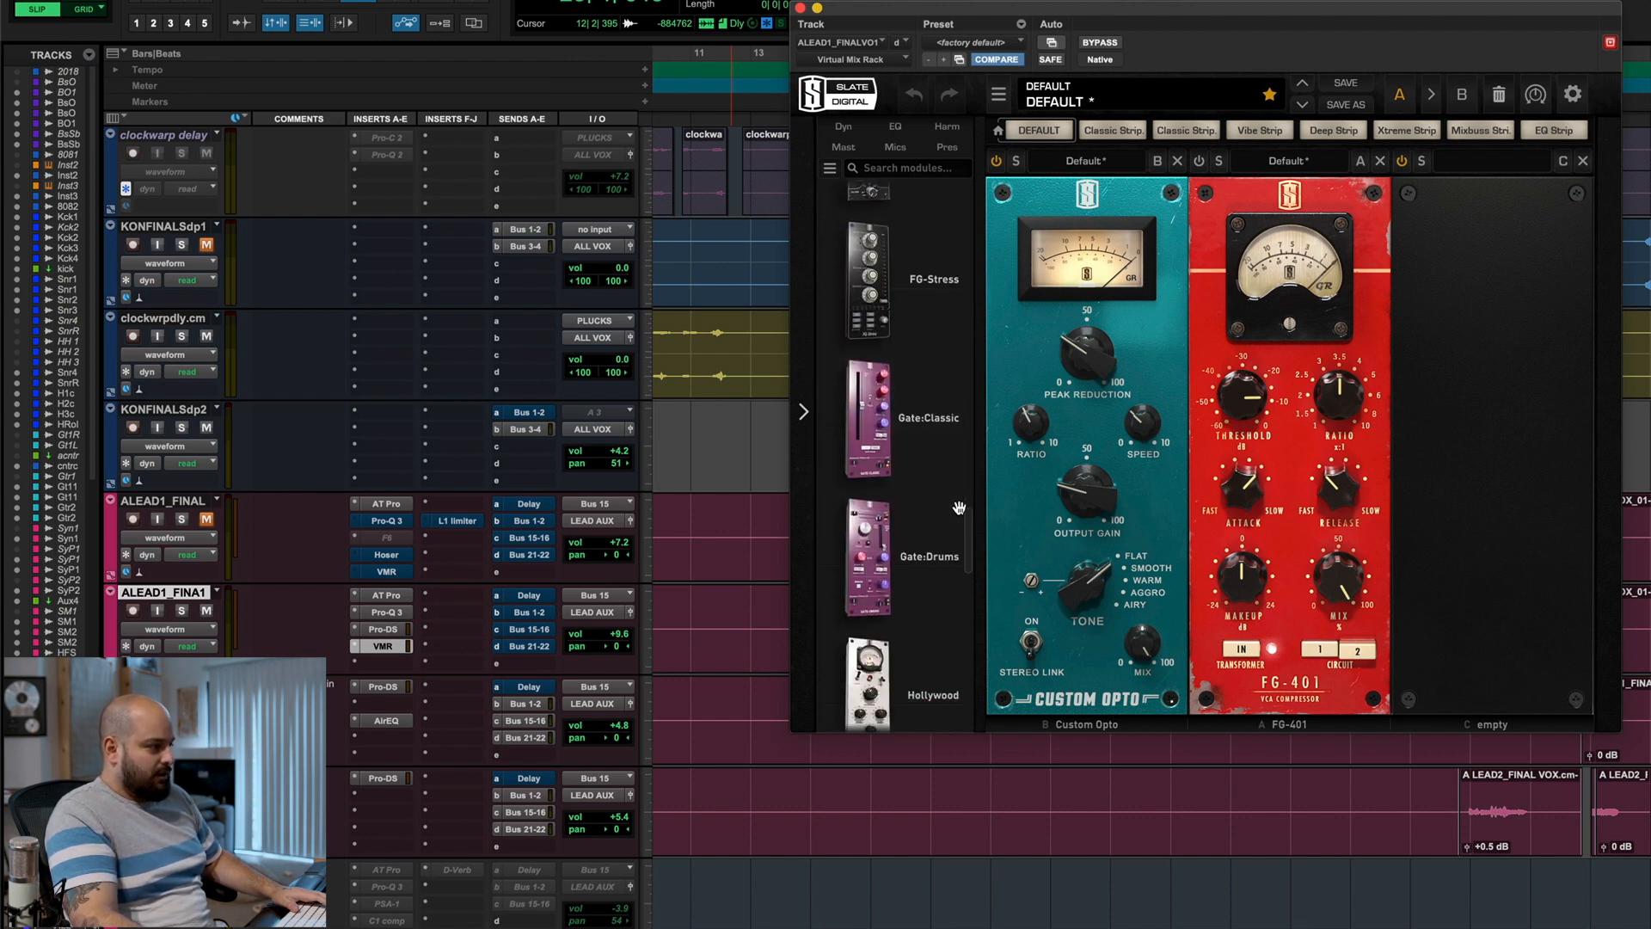
{"action": "scroll", "coordinate": [959, 507], "scroll_direction": "down", "scroll_amount": 2}
{"action": "left_click_drag", "start_coordinate": [932, 506], "coordinate": [1313, 508]}
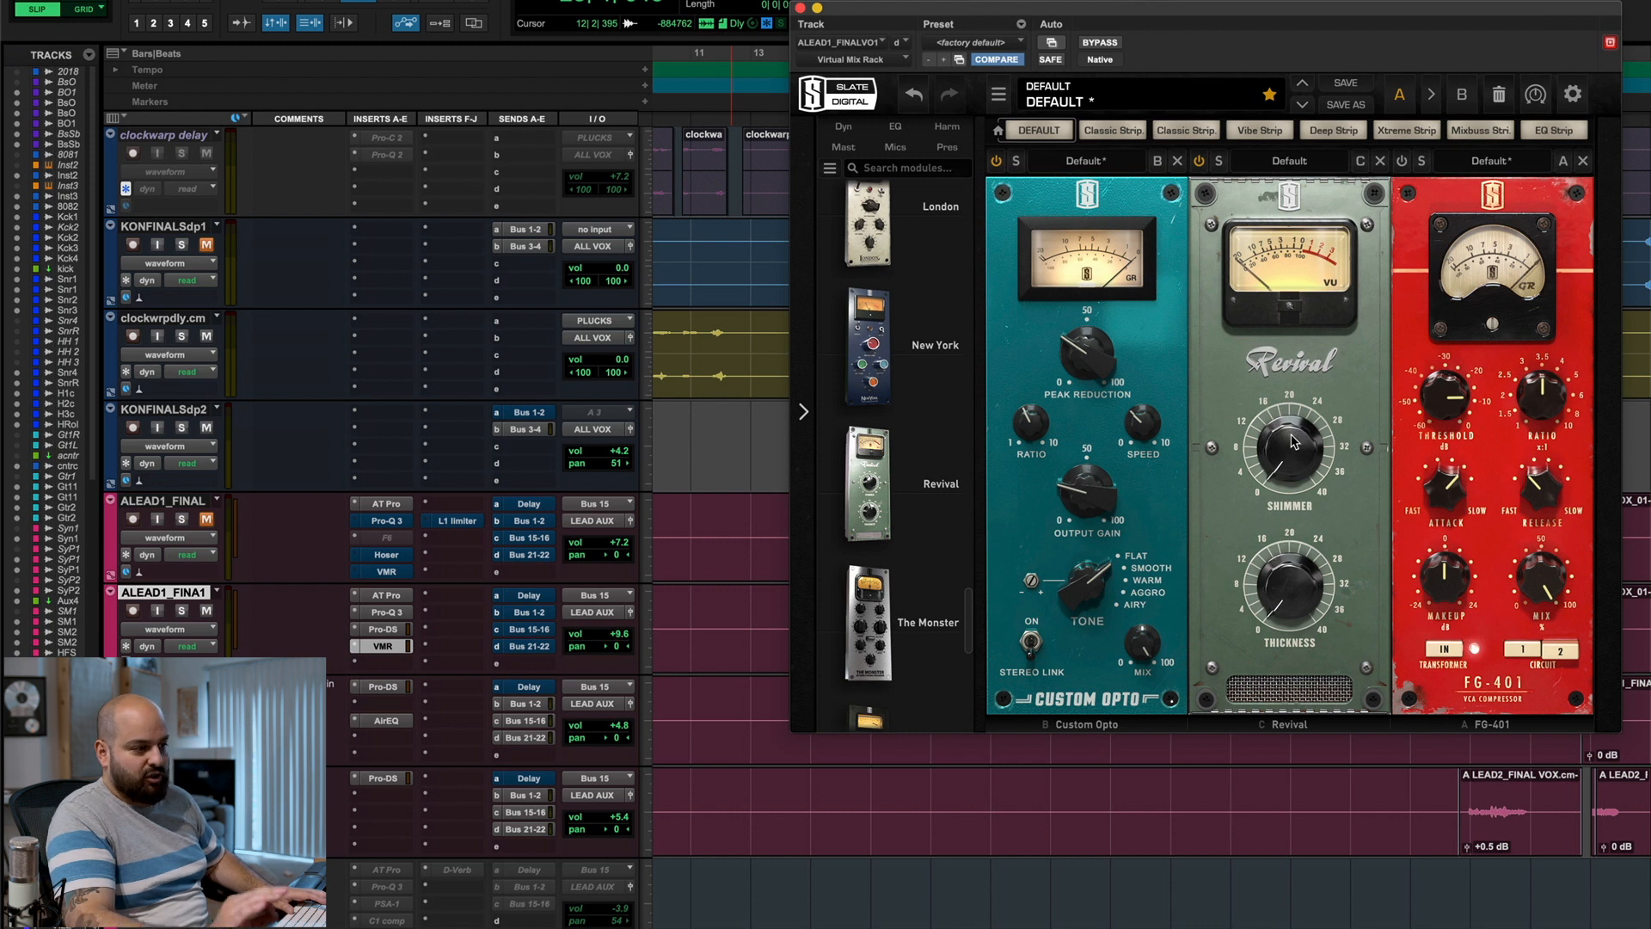
{"action": "left_click_drag", "start_coordinate": [1276, 471], "coordinate": [1280, 382]}
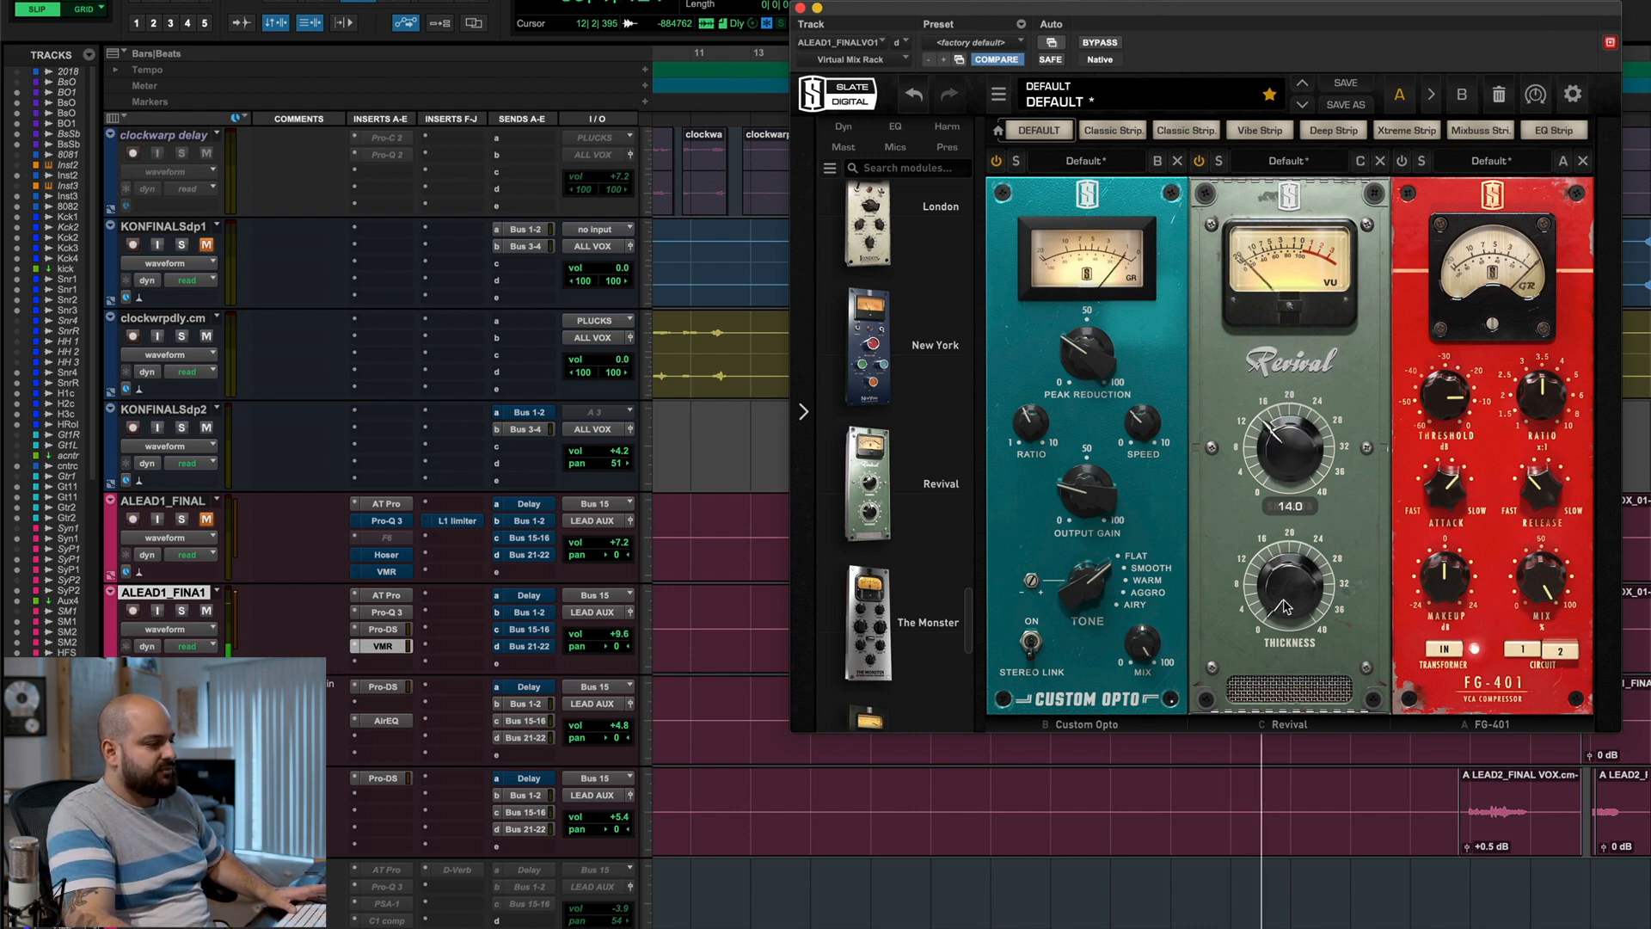
{"action": "left_click_drag", "start_coordinate": [1286, 605], "coordinate": [1287, 586]}
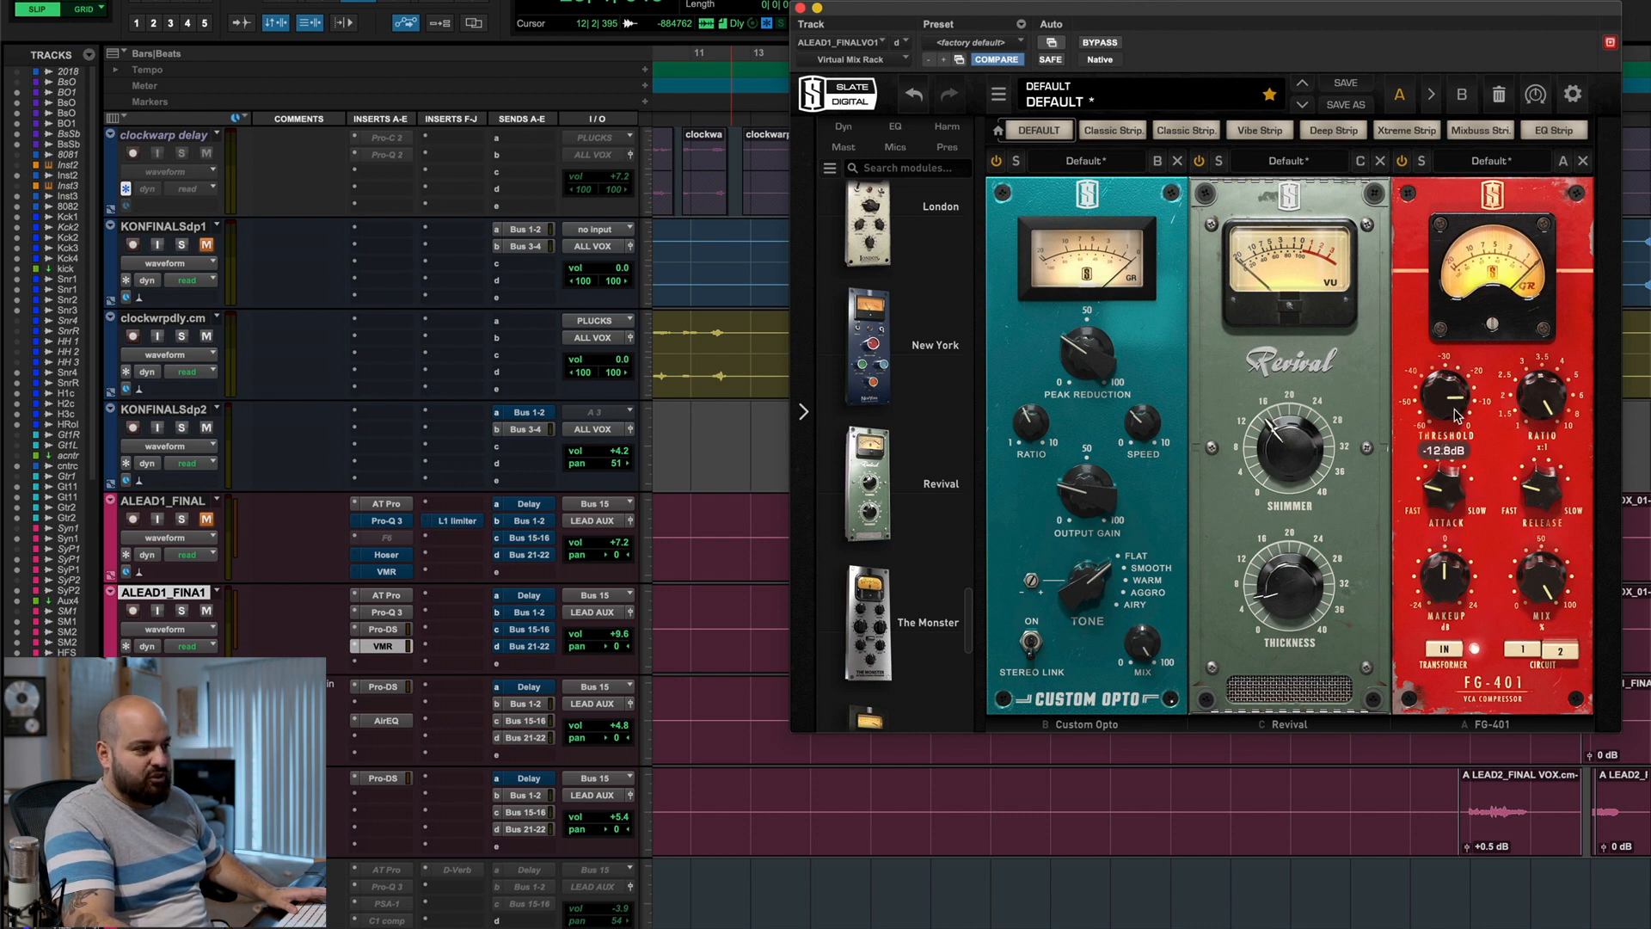
- Adjust the FG-401 during playback to a threshold of about -22.4 dB, release 2 and makeup +1.80 dB, and close the rack
{"action": "left_click_drag", "start_coordinate": [1454, 404], "coordinate": [1448, 423]}
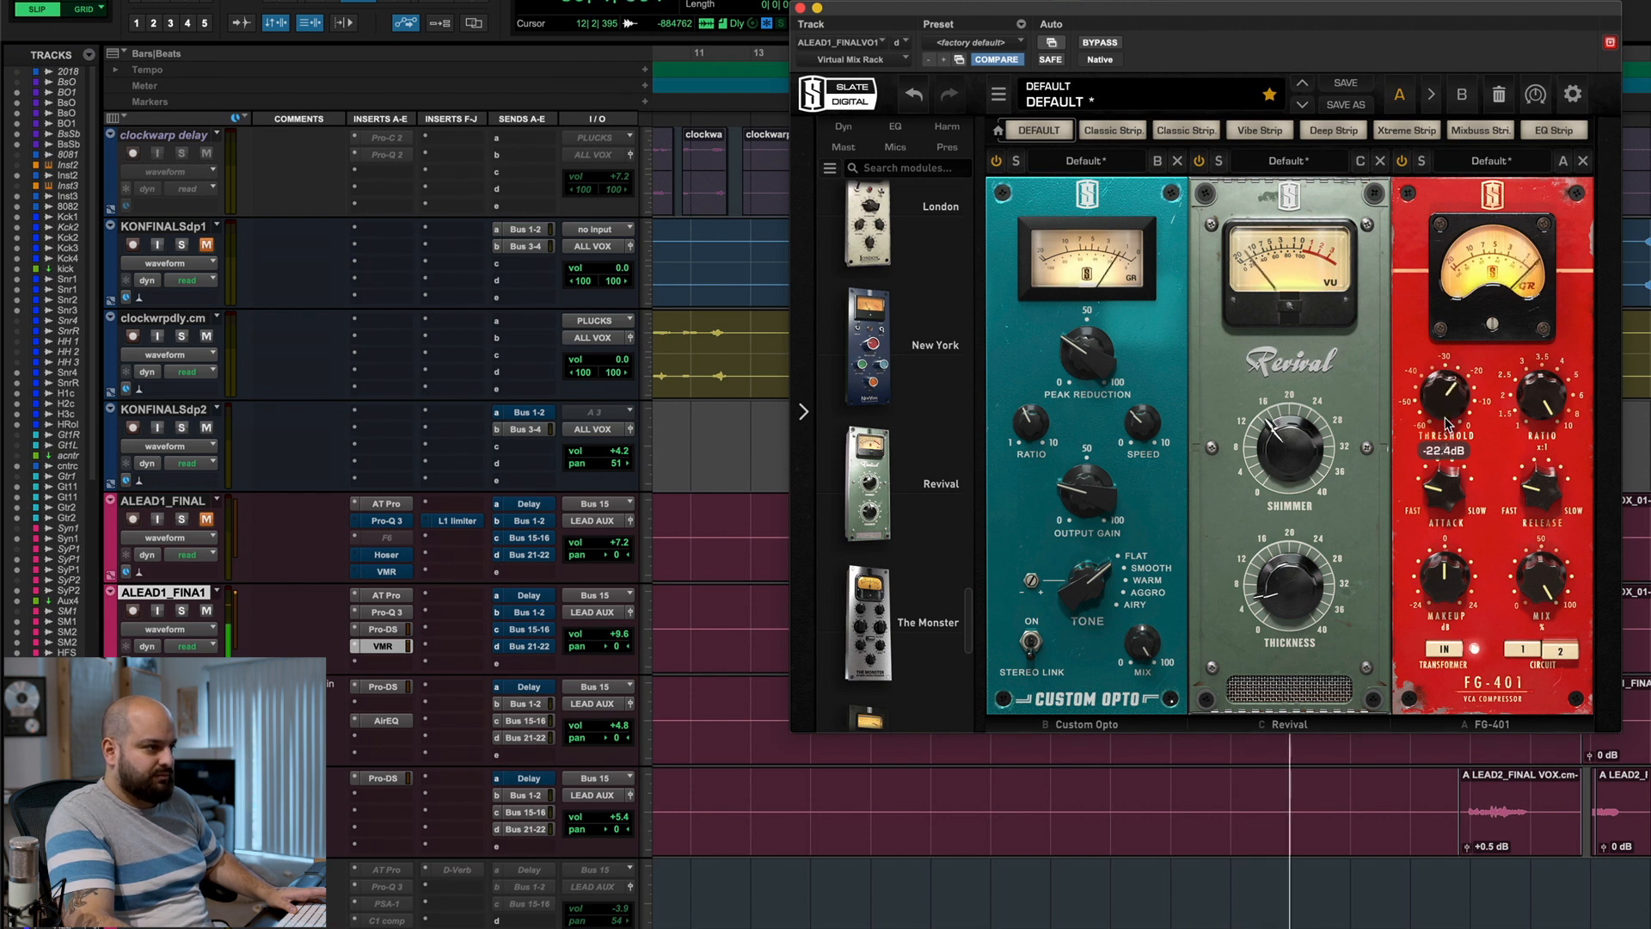
{"action": "left_click_drag", "start_coordinate": [1451, 576], "coordinate": [1453, 582]}
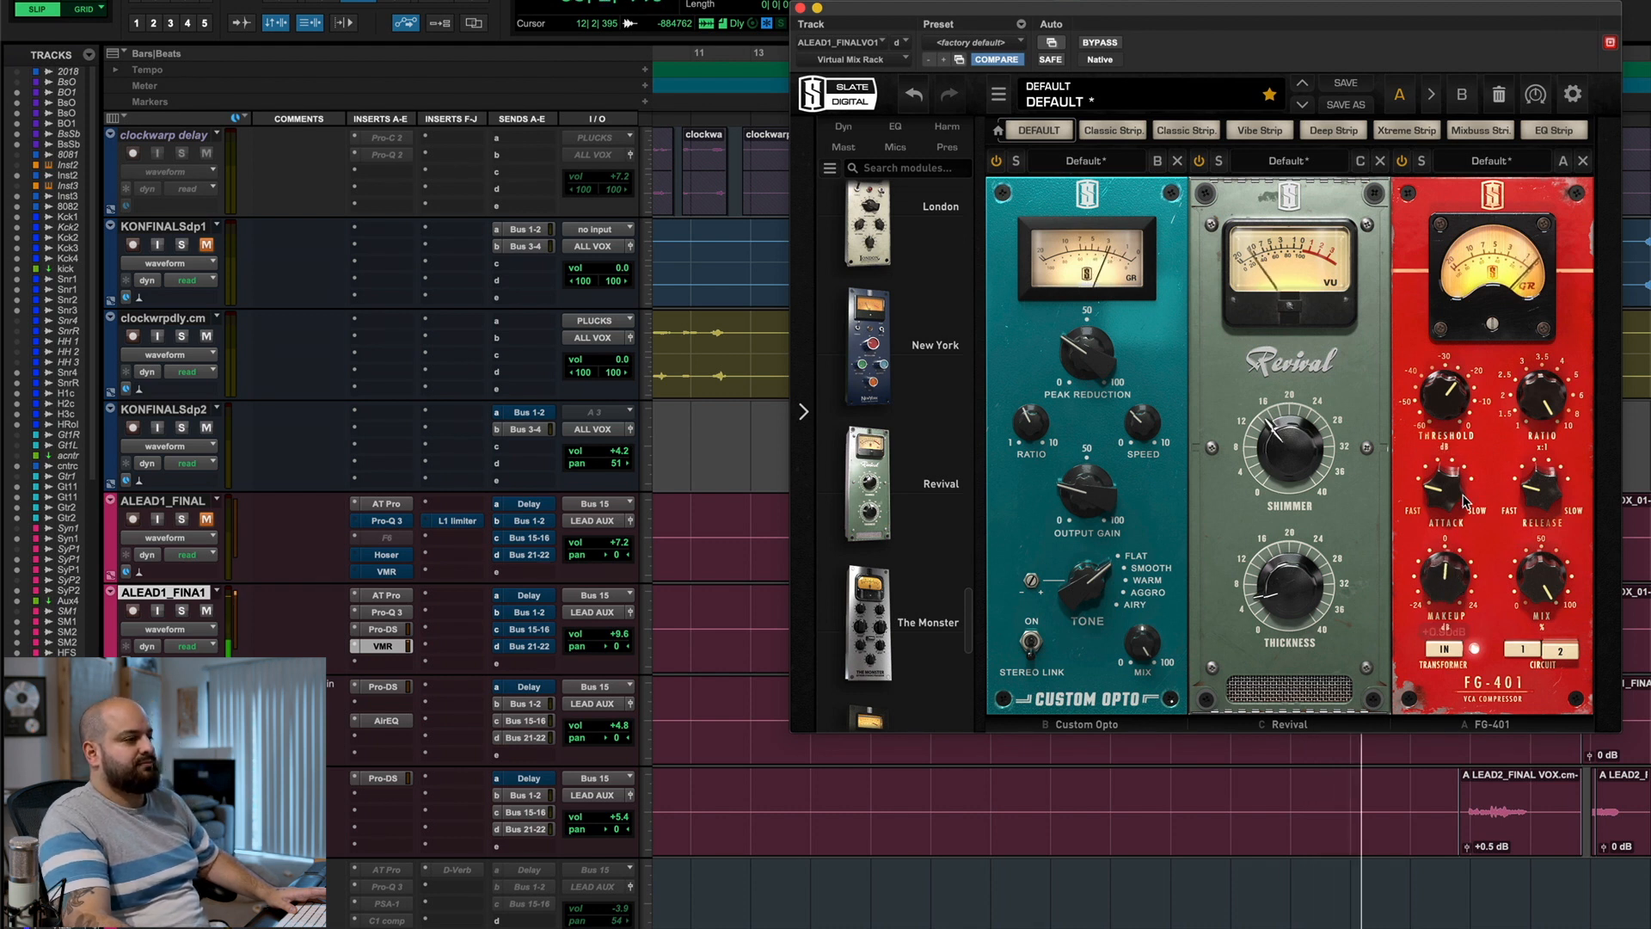
{"action": "left_click_drag", "start_coordinate": [1433, 398], "coordinate": [1432, 400]}
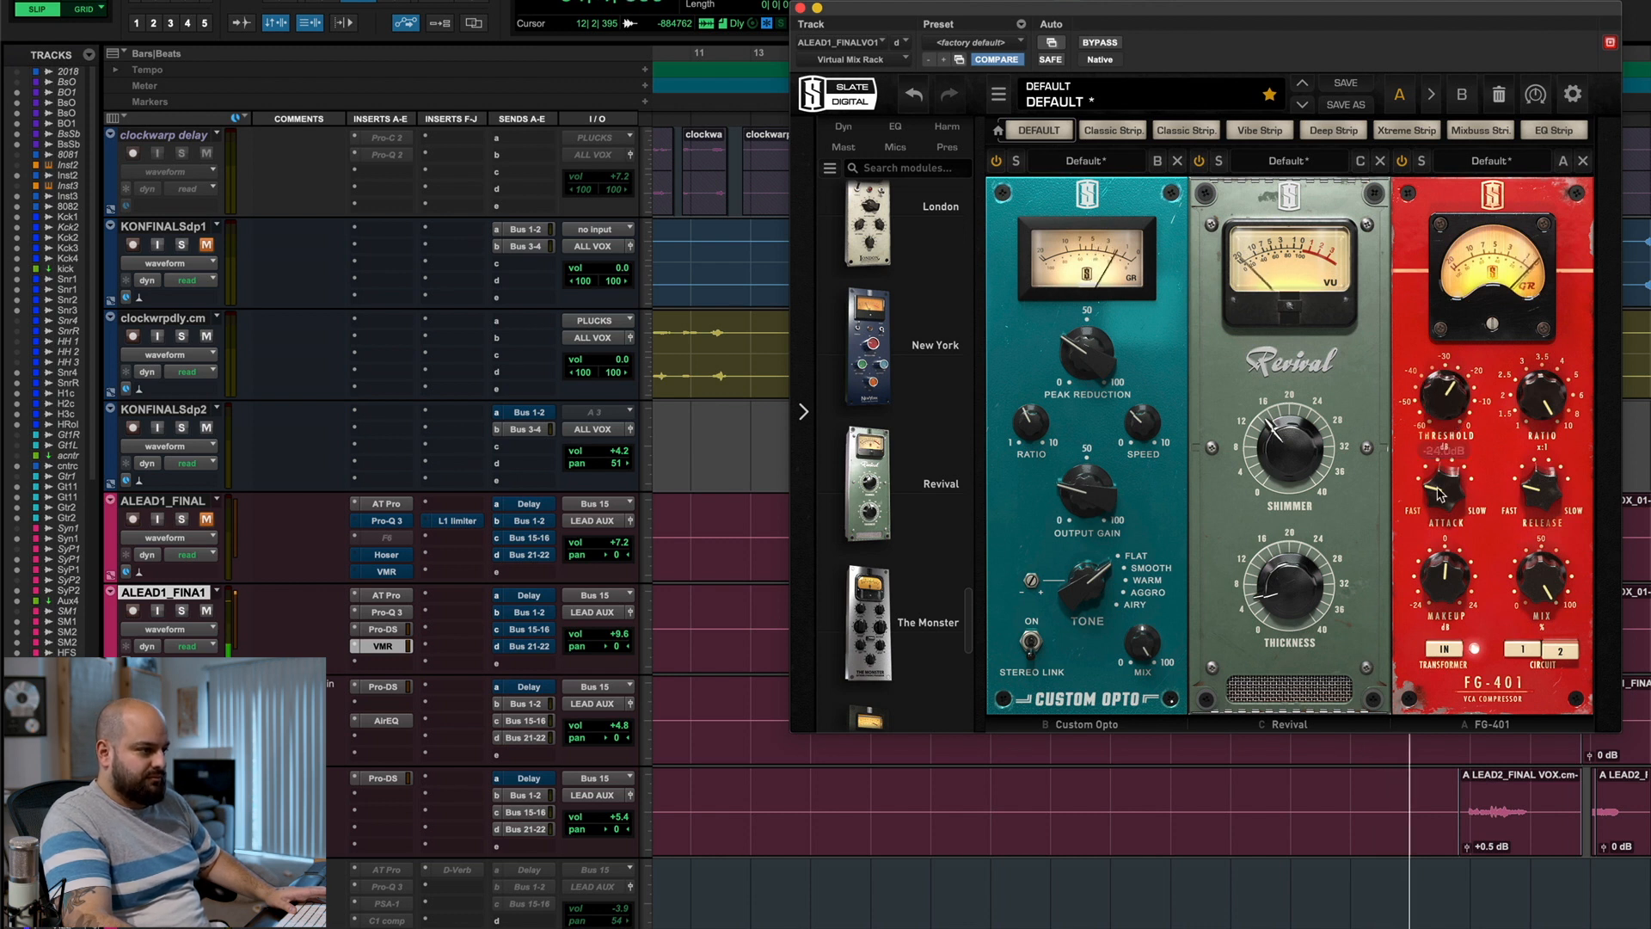
{"action": "left_click_drag", "start_coordinate": [1544, 480], "coordinate": [1542, 450]}
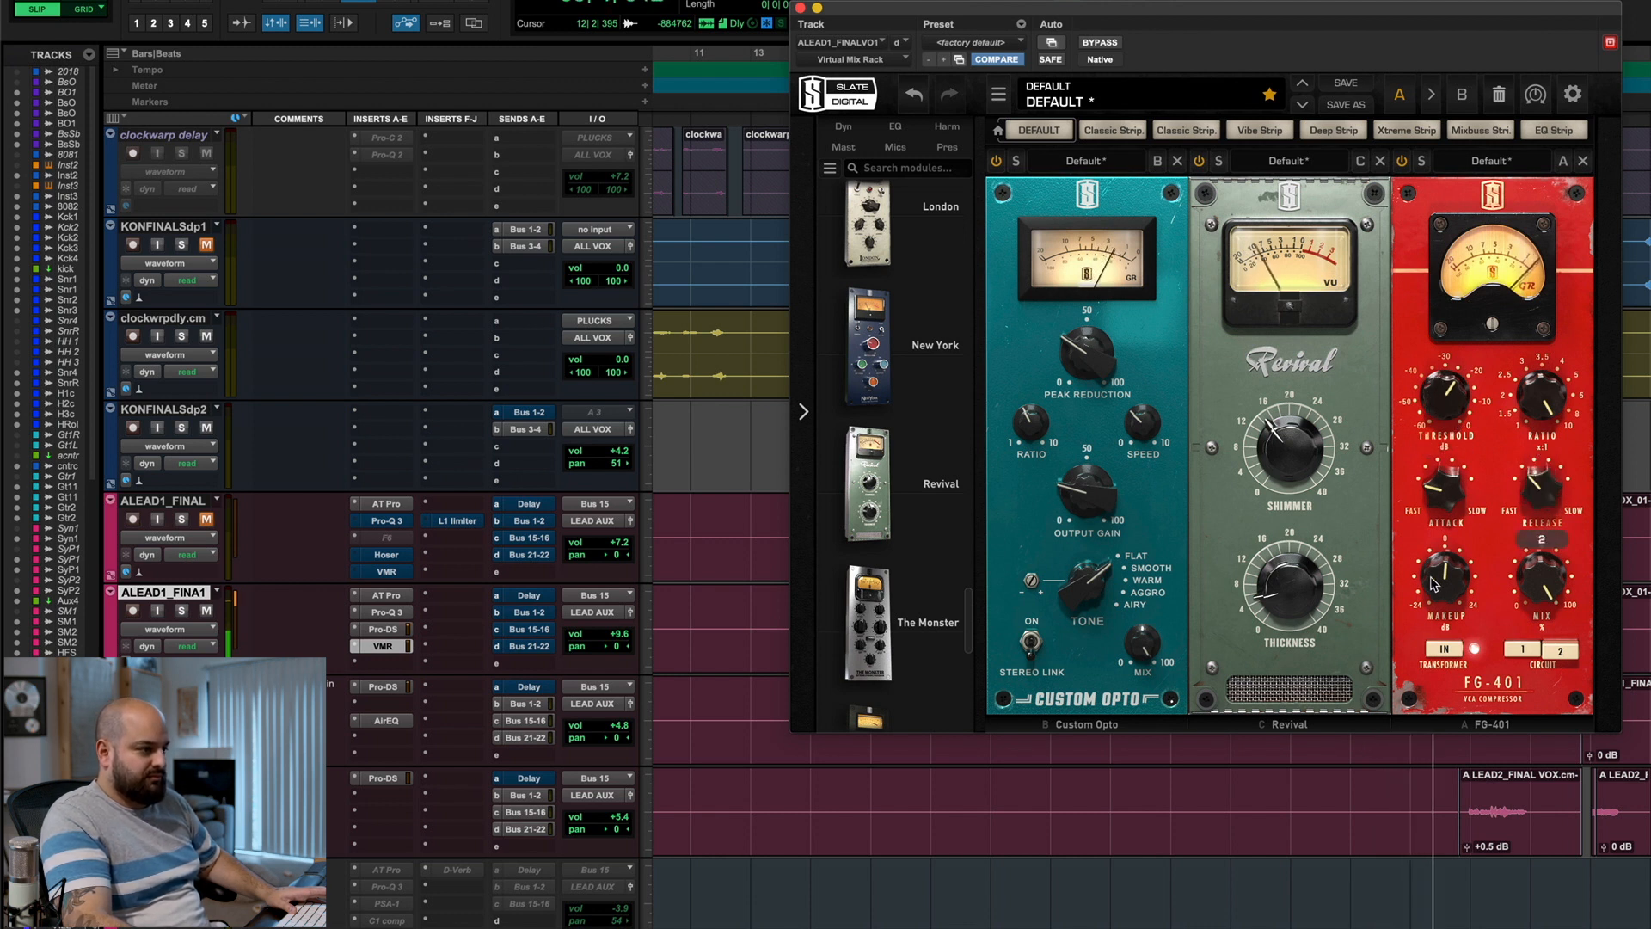
{"action": "left_click_drag", "start_coordinate": [1433, 583], "coordinate": [1439, 579]}
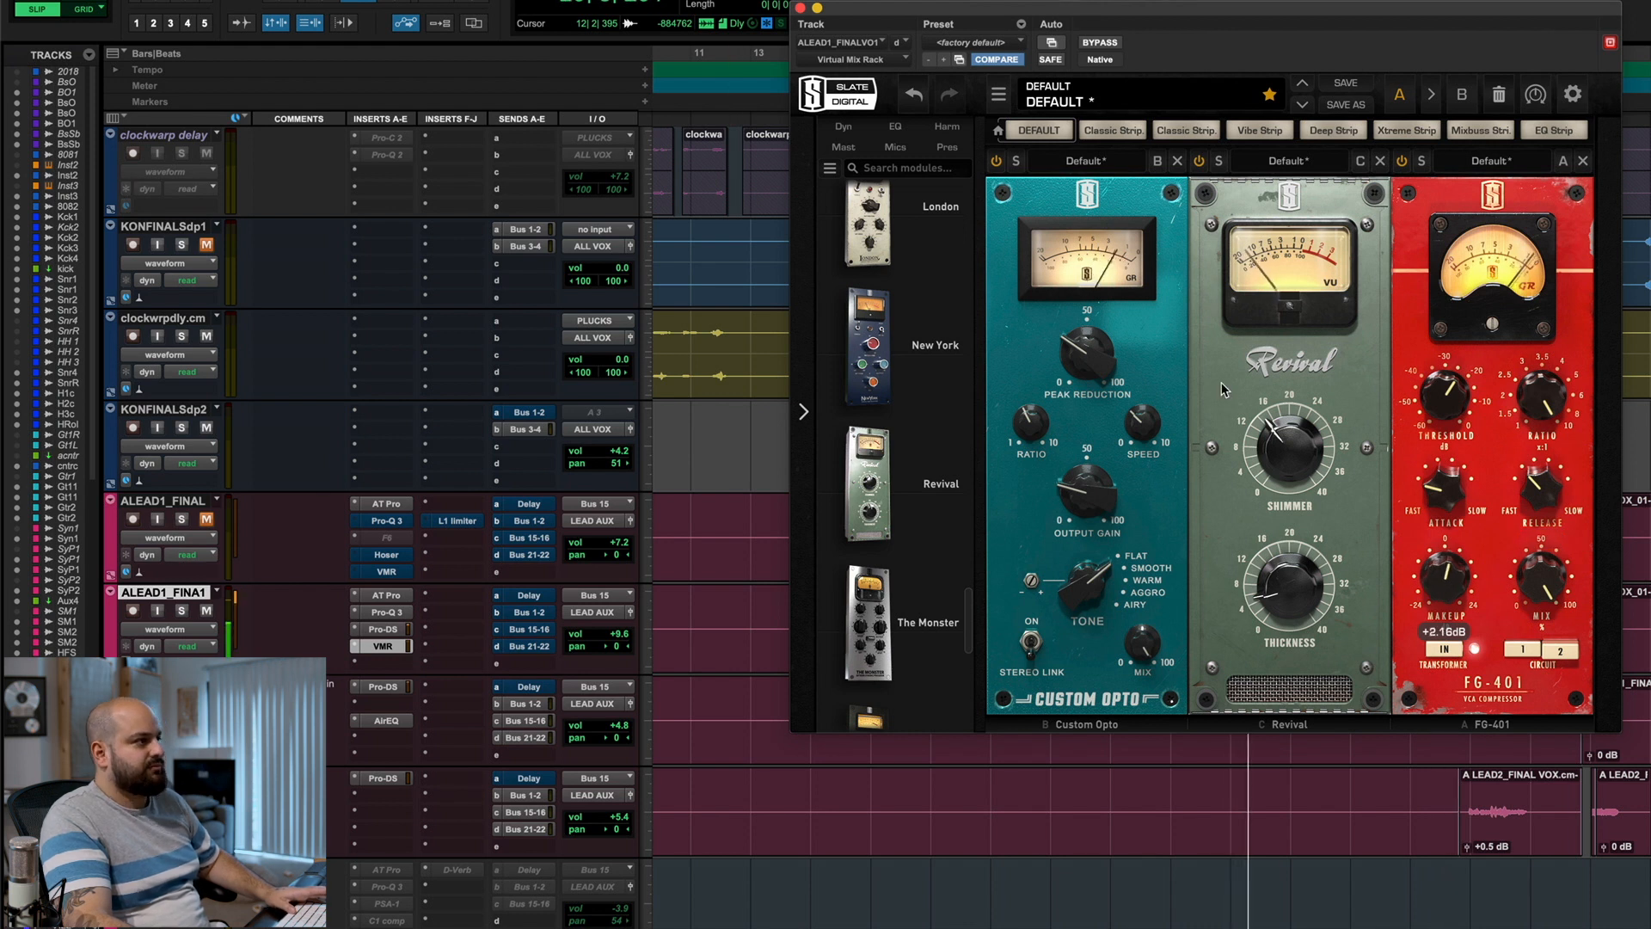
{"action": "left_click_drag", "start_coordinate": [1464, 592], "coordinate": [1459, 595]}
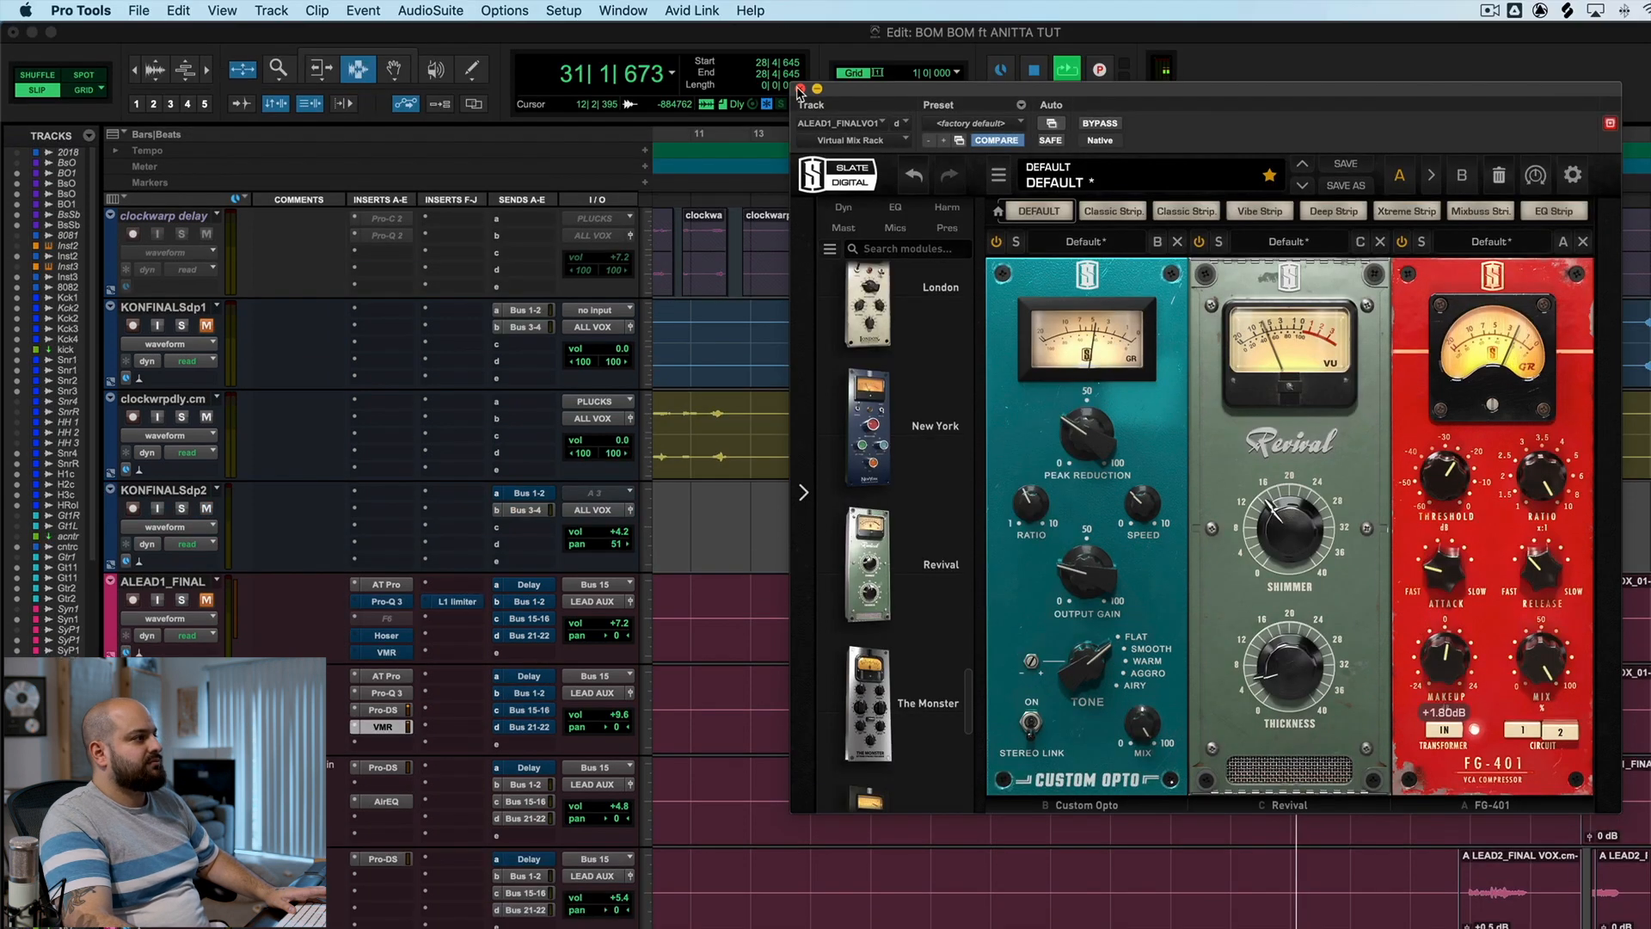
{"action": "left_click", "coordinate": [800, 7]}
{"action": "key", "text": "space"}
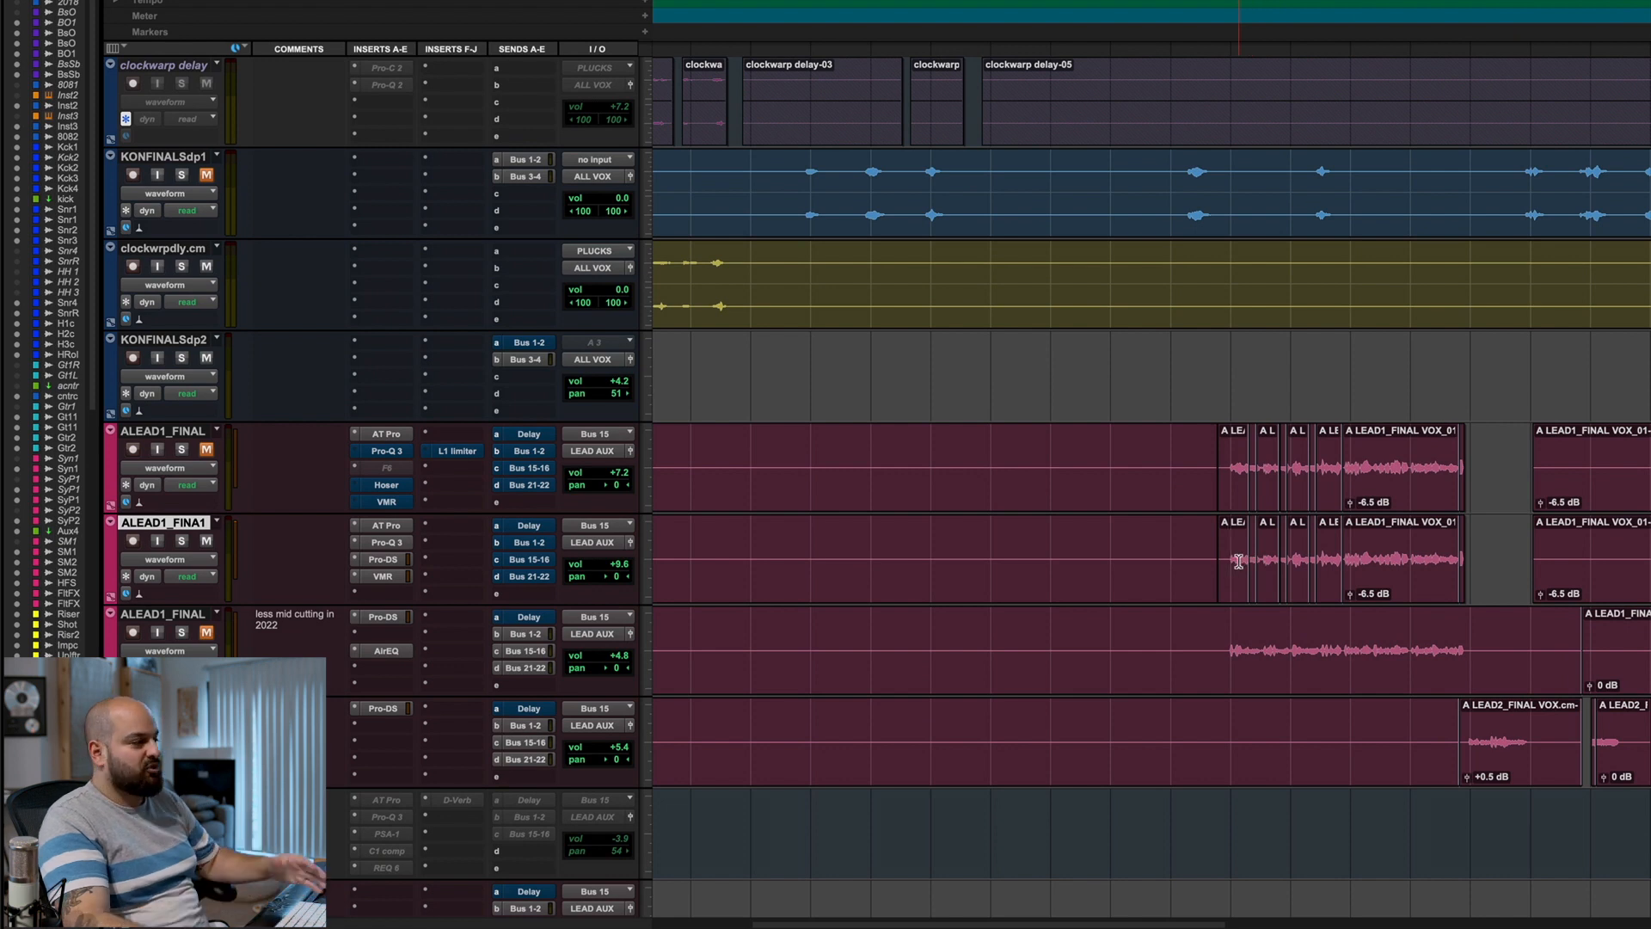
- Play the full mix to check the processed lead vocal in context
{"action": "scroll", "coordinate": [1153, 536], "scroll_direction": "down", "scroll_amount": 10}
{"action": "scroll", "coordinate": [1153, 536], "scroll_direction": "down", "scroll_amount": 10}
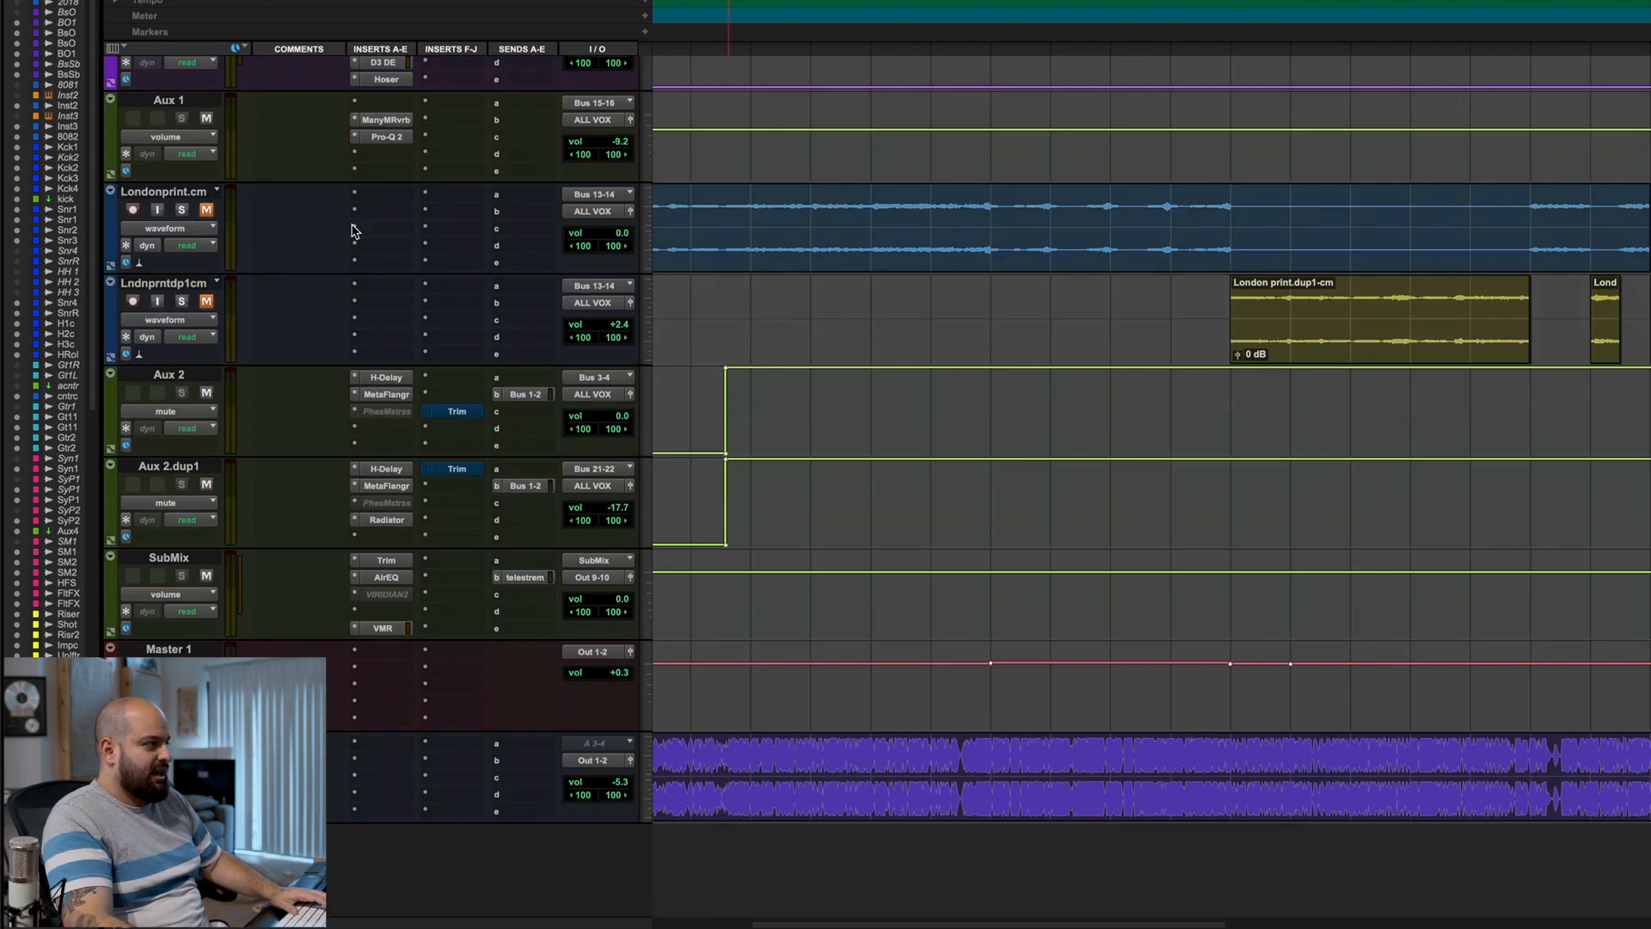
{"action": "key", "text": "space"}
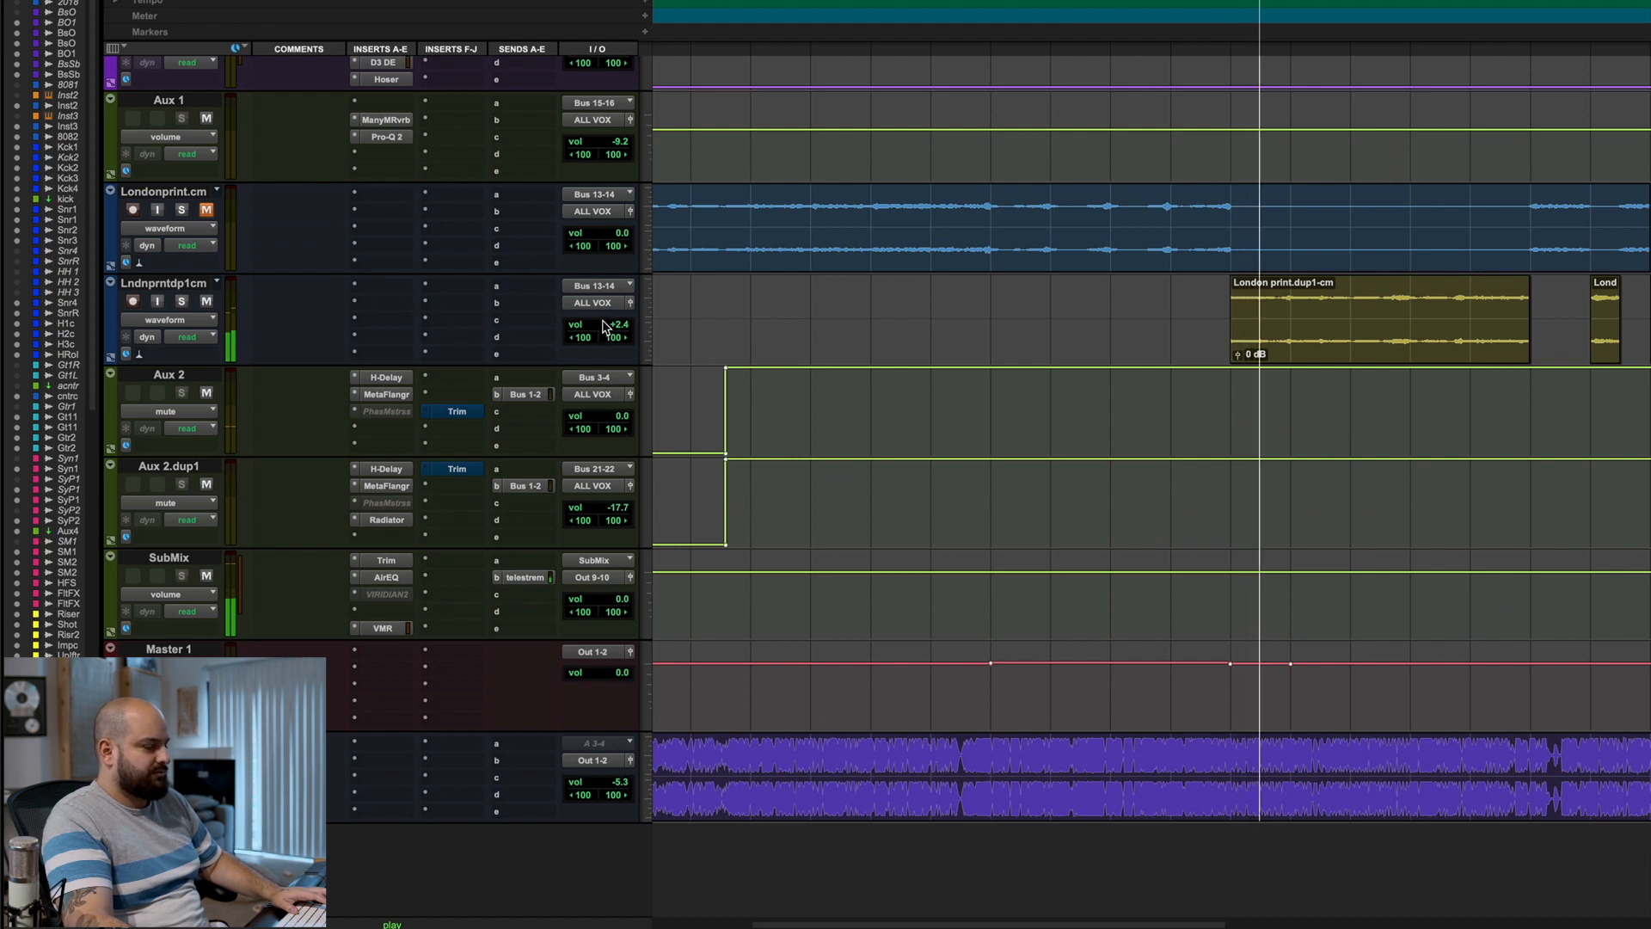
{"action": "scroll", "coordinate": [379, 340], "scroll_direction": "up", "scroll_amount": 15}
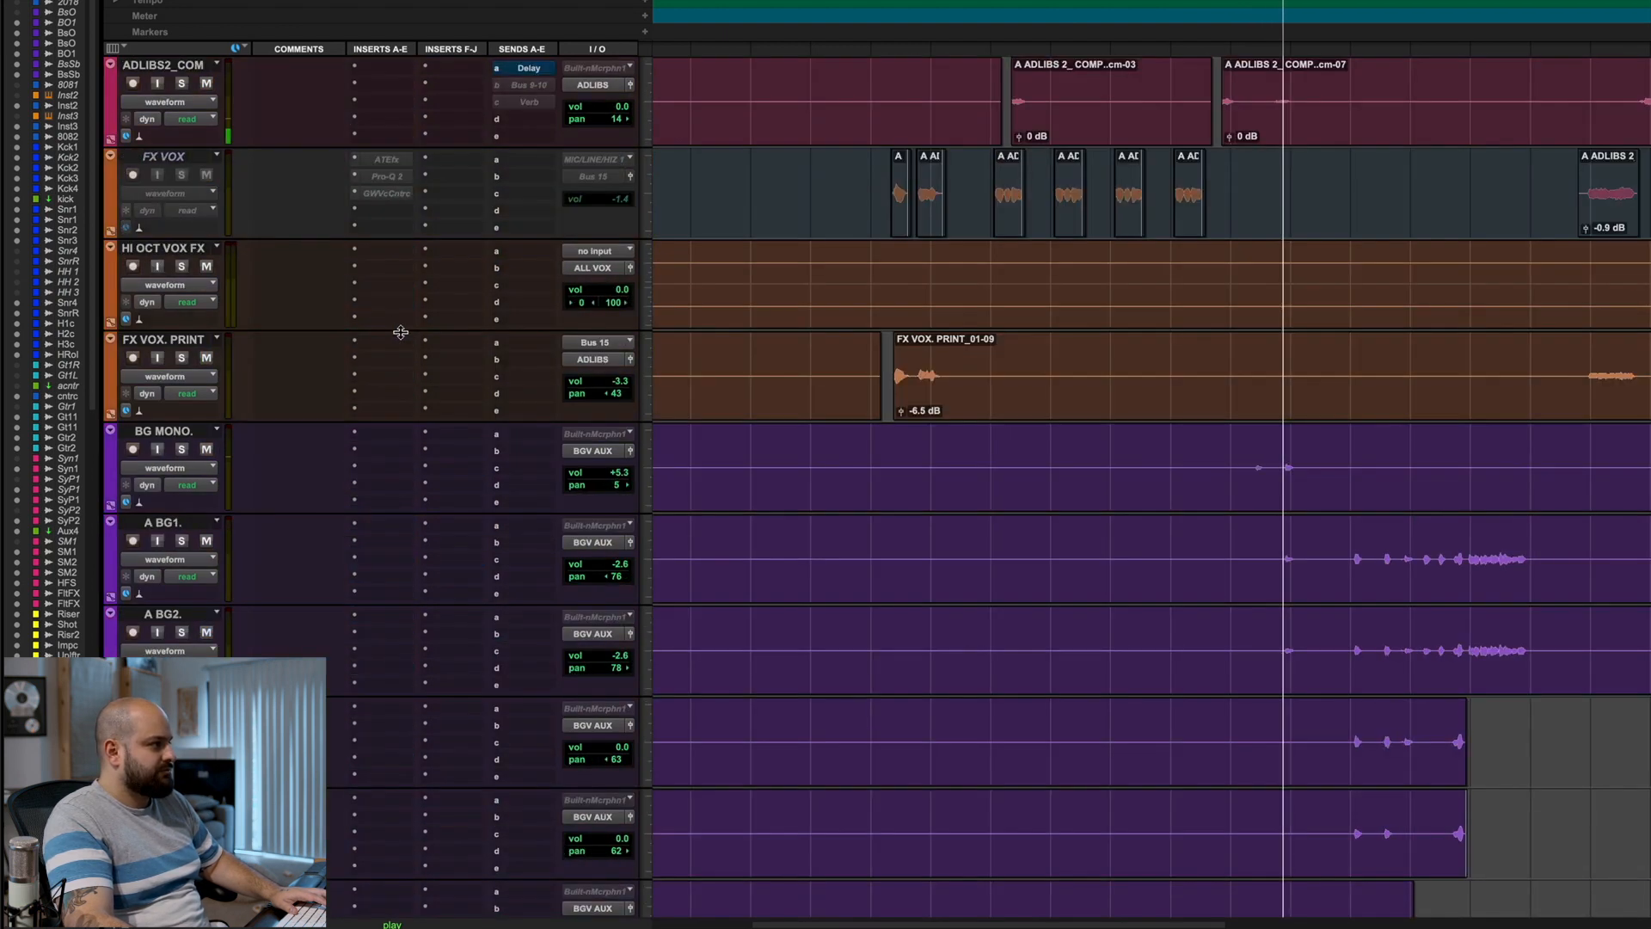
{"action": "scroll", "coordinate": [417, 303], "scroll_direction": "up", "scroll_amount": 4}
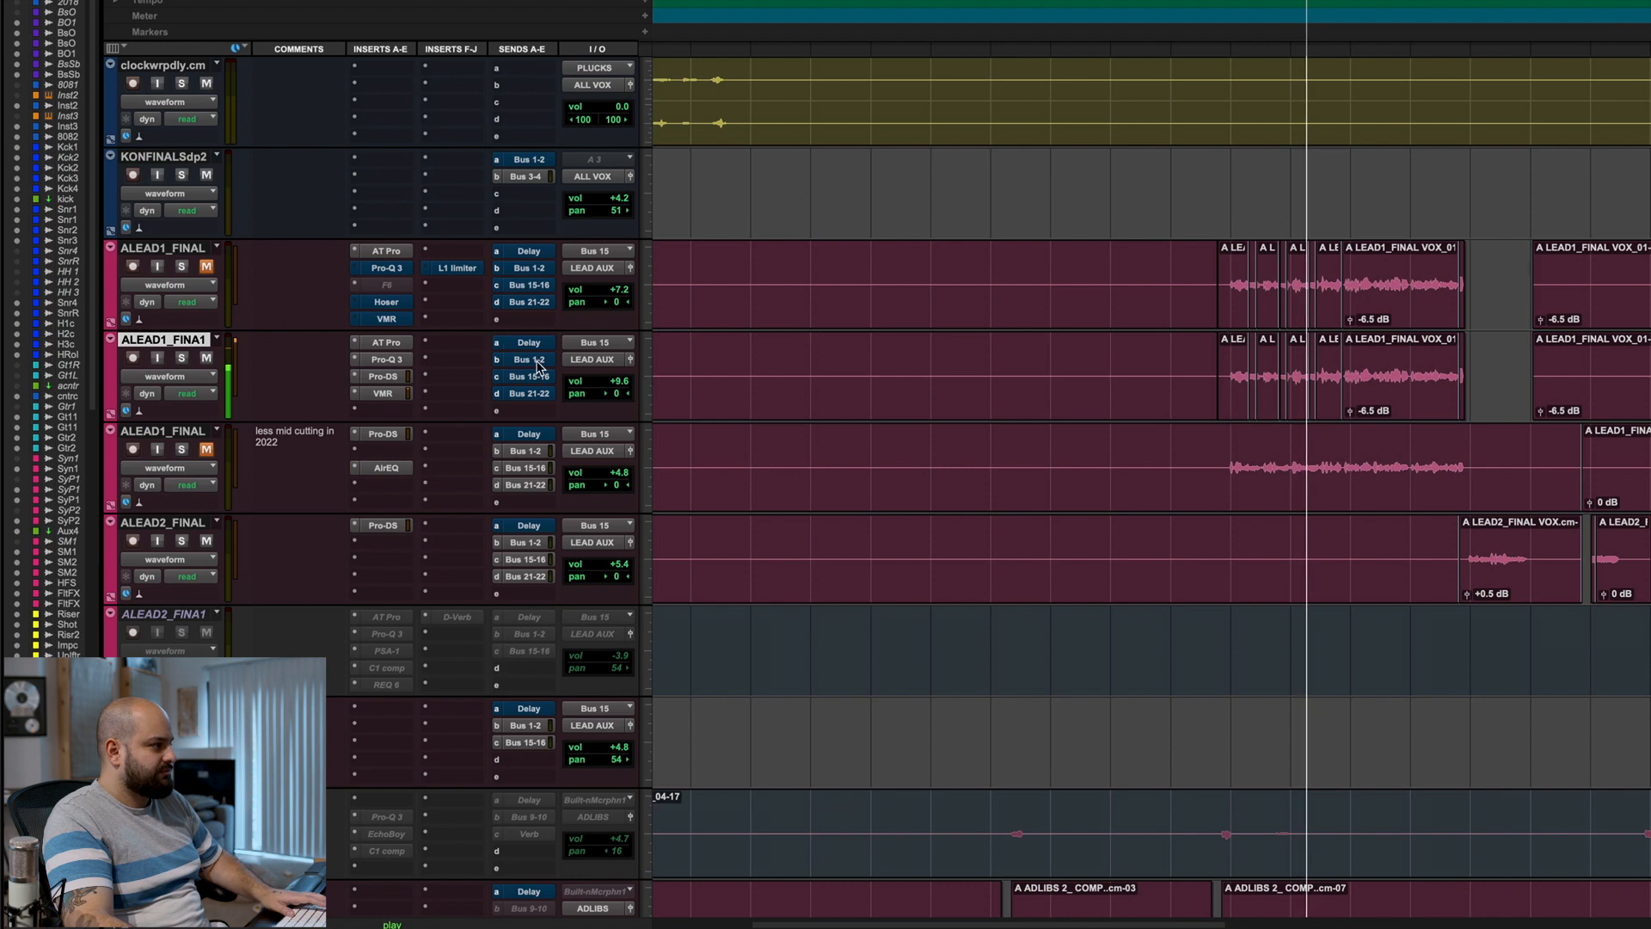
- Unmute the Bus 1-2, 15-16 and 21-22 sends on ALEAD1_FINA1 and the Verb and Delay sends on LEAD AUX
{"action": "key", "text": "space"}
{"action": "scroll", "coordinate": [551, 360], "scroll_direction": "down", "scroll_amount": 1}
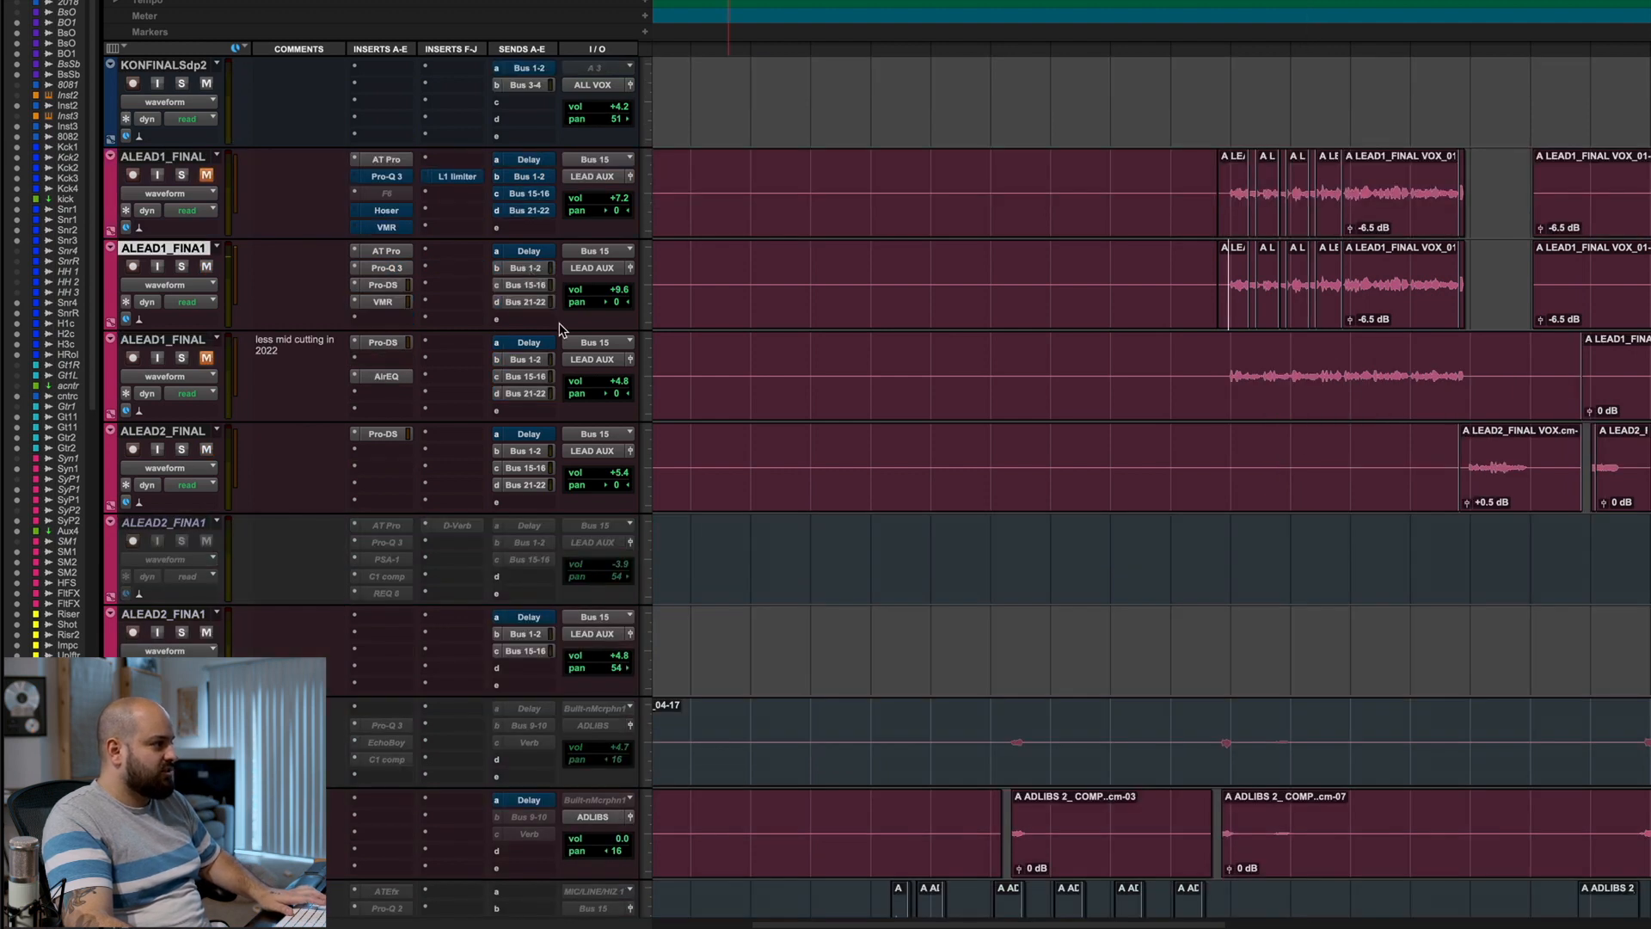
{"action": "scroll", "coordinate": [576, 361], "scroll_direction": "down", "scroll_amount": 20}
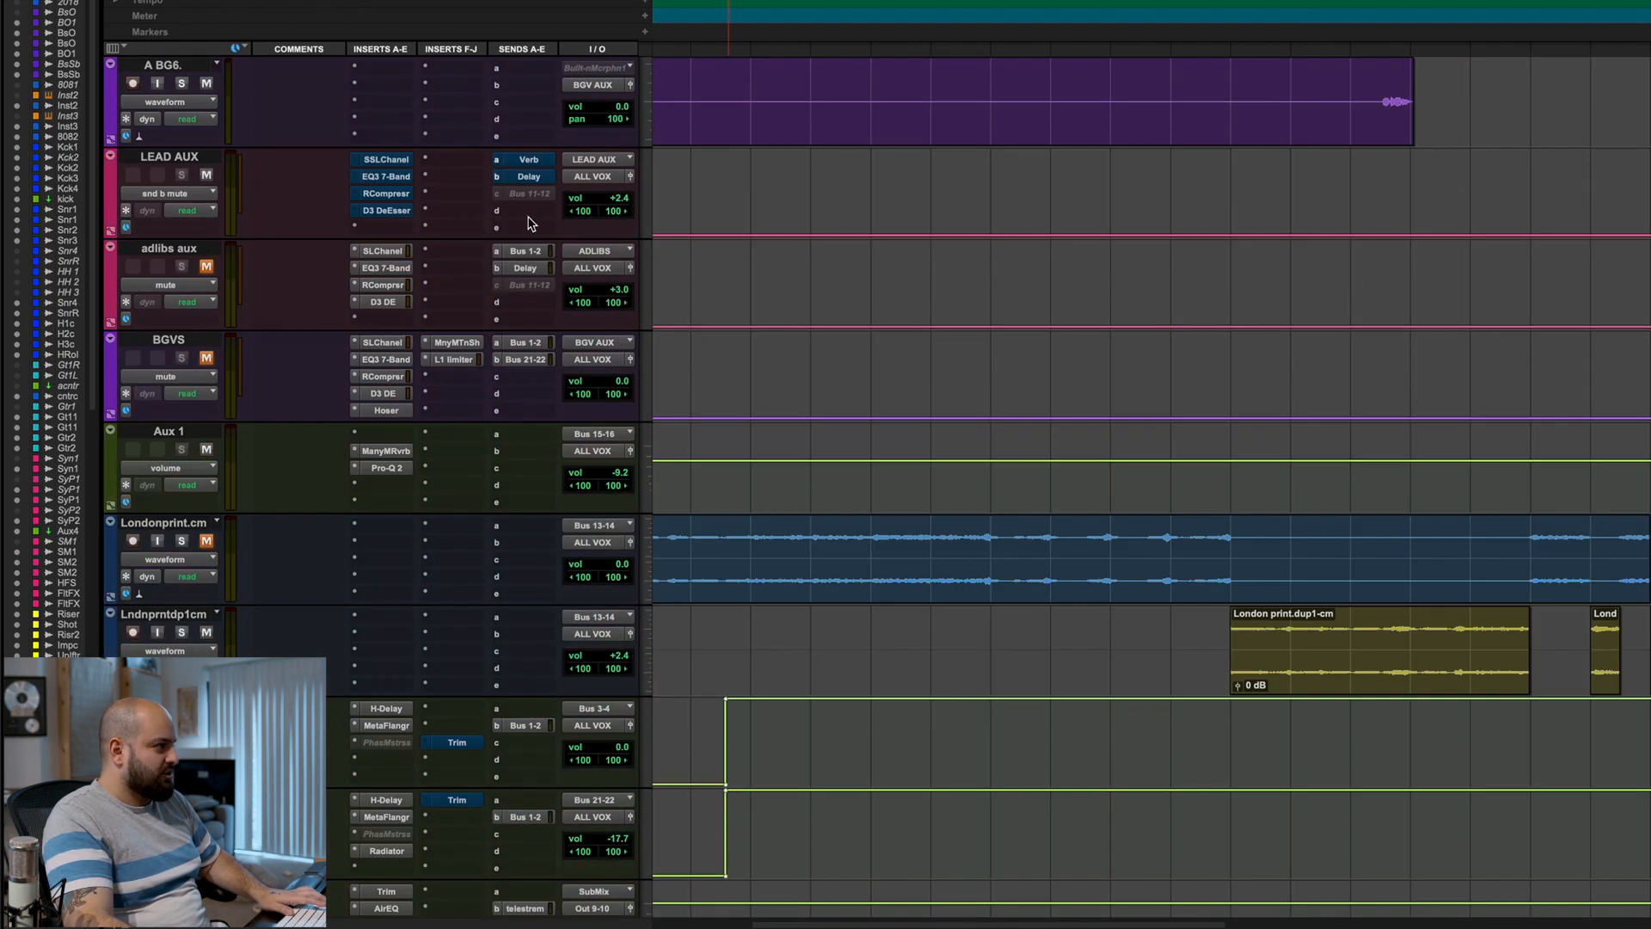
{"action": "left_click", "coordinate": [531, 161], "text": "super"}
{"action": "left_click", "coordinate": [532, 177], "text": "super"}
- Play the mix with the effect sends active and lower ALEAD1_FINA1's volume to +6.6 dB
{"action": "scroll", "coordinate": [638, 332], "scroll_direction": "down", "scroll_amount": 4}
{"action": "key", "text": "space"}
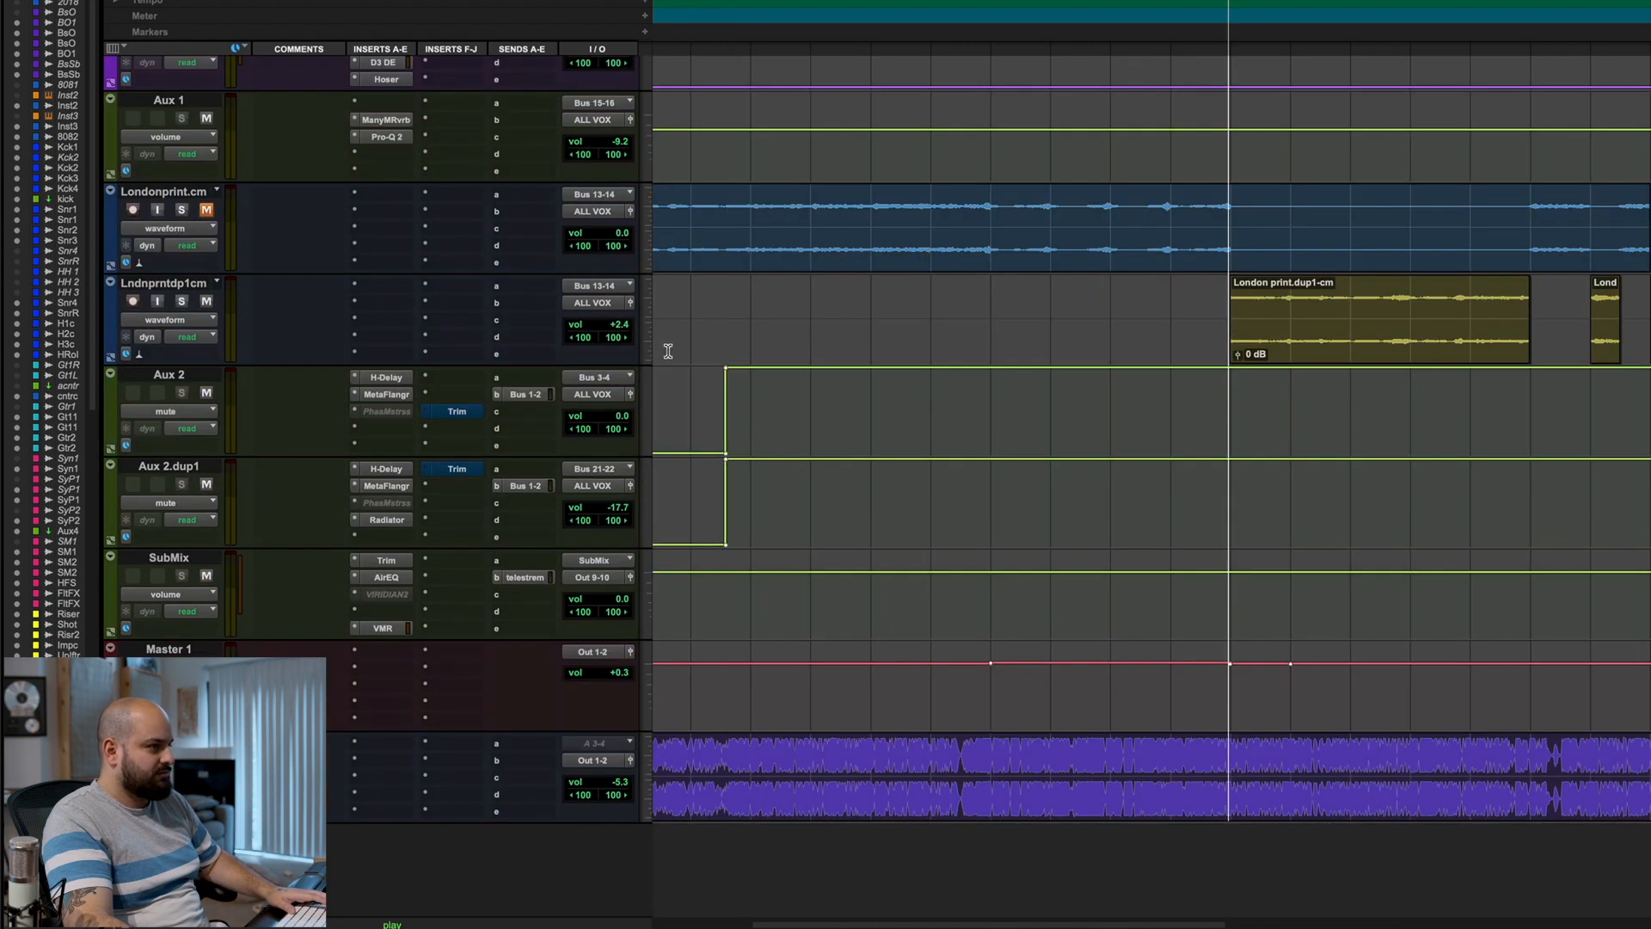
{"action": "scroll", "coordinate": [680, 356], "scroll_direction": "up", "scroll_amount": 4}
{"action": "scroll", "coordinate": [696, 361], "scroll_direction": "up", "scroll_amount": 20}
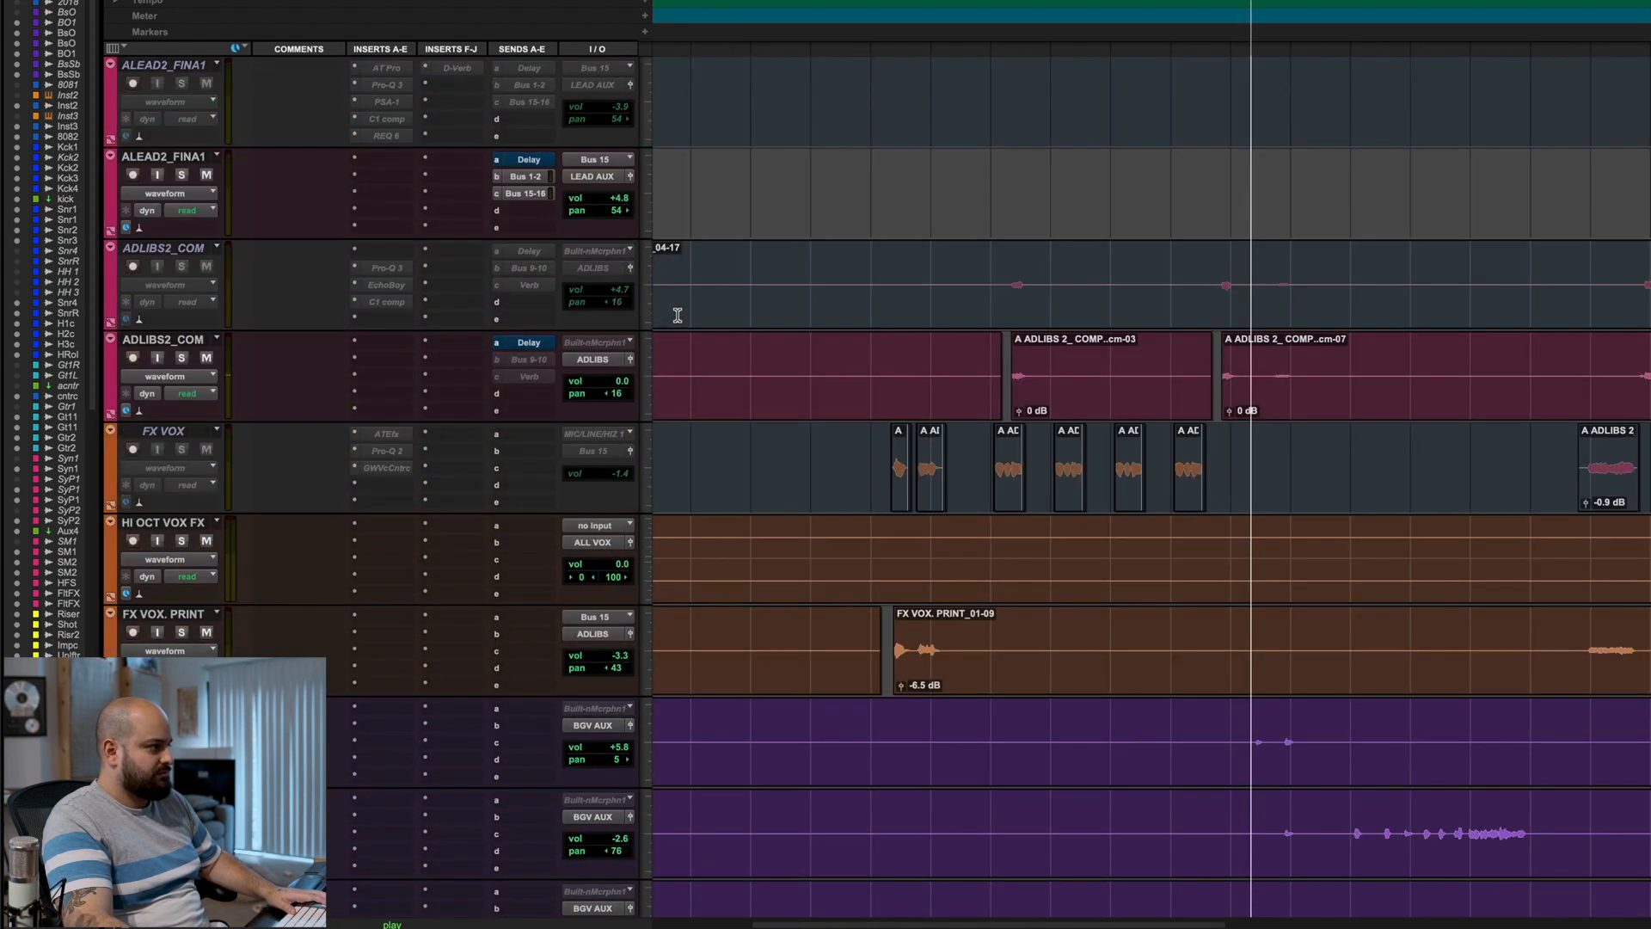
{"action": "scroll", "coordinate": [678, 318], "scroll_direction": "up", "scroll_amount": 1}
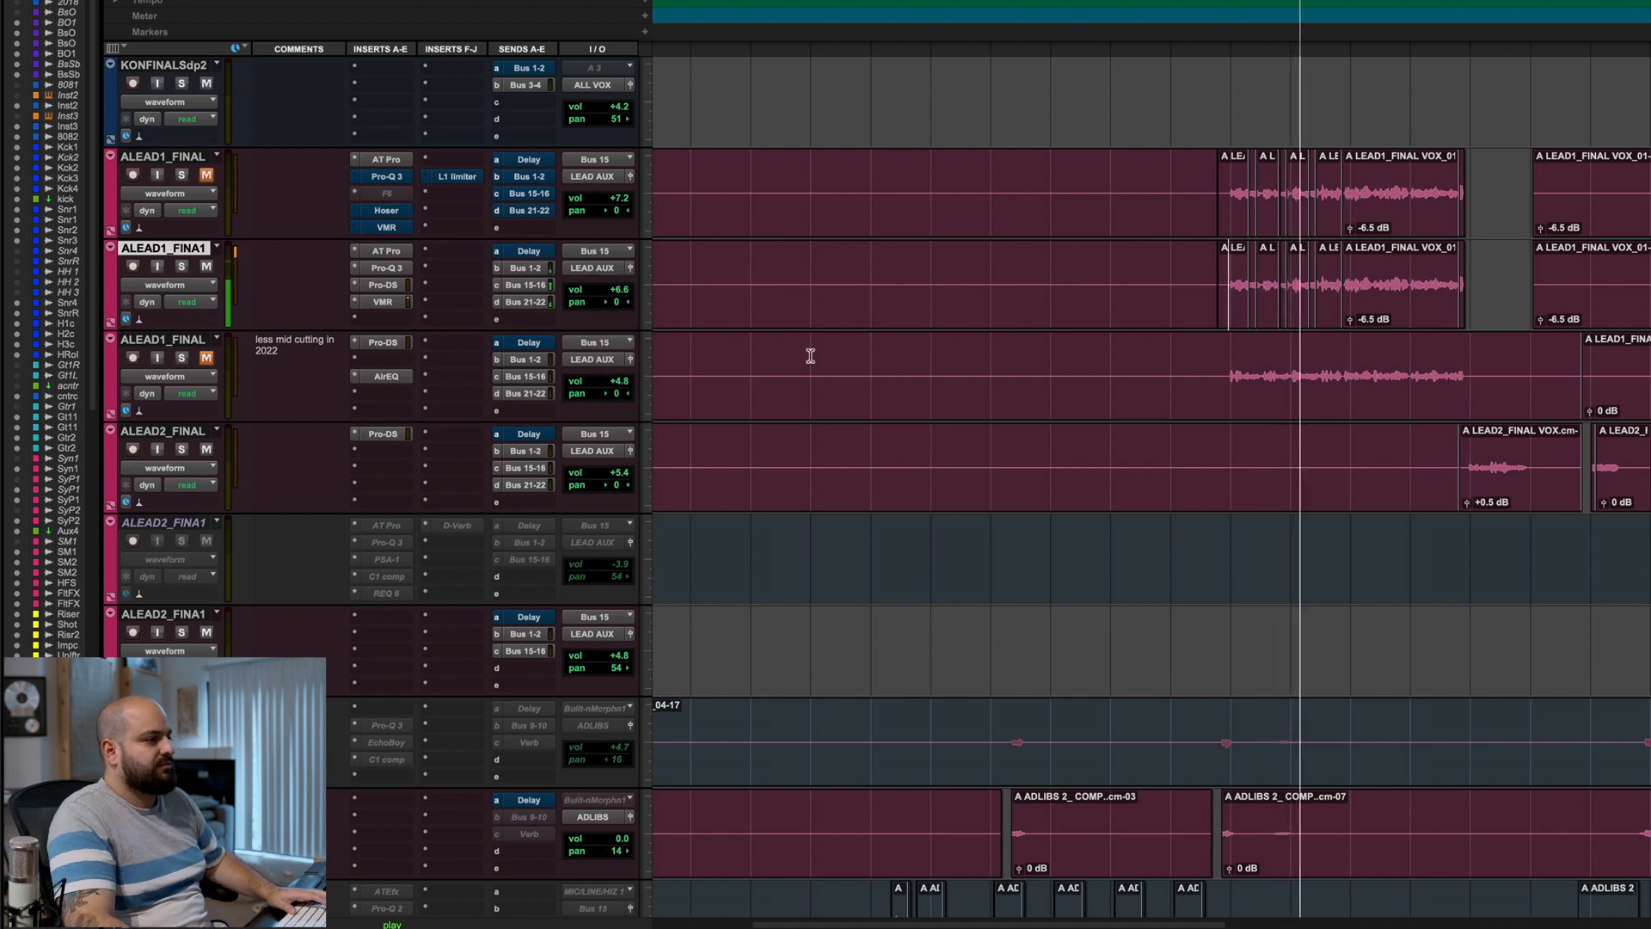
- Unmute the adlibs aux and BGVS tracks and play the mix with the background vocals included
{"action": "scroll", "coordinate": [955, 421], "scroll_direction": "down", "scroll_amount": 10}
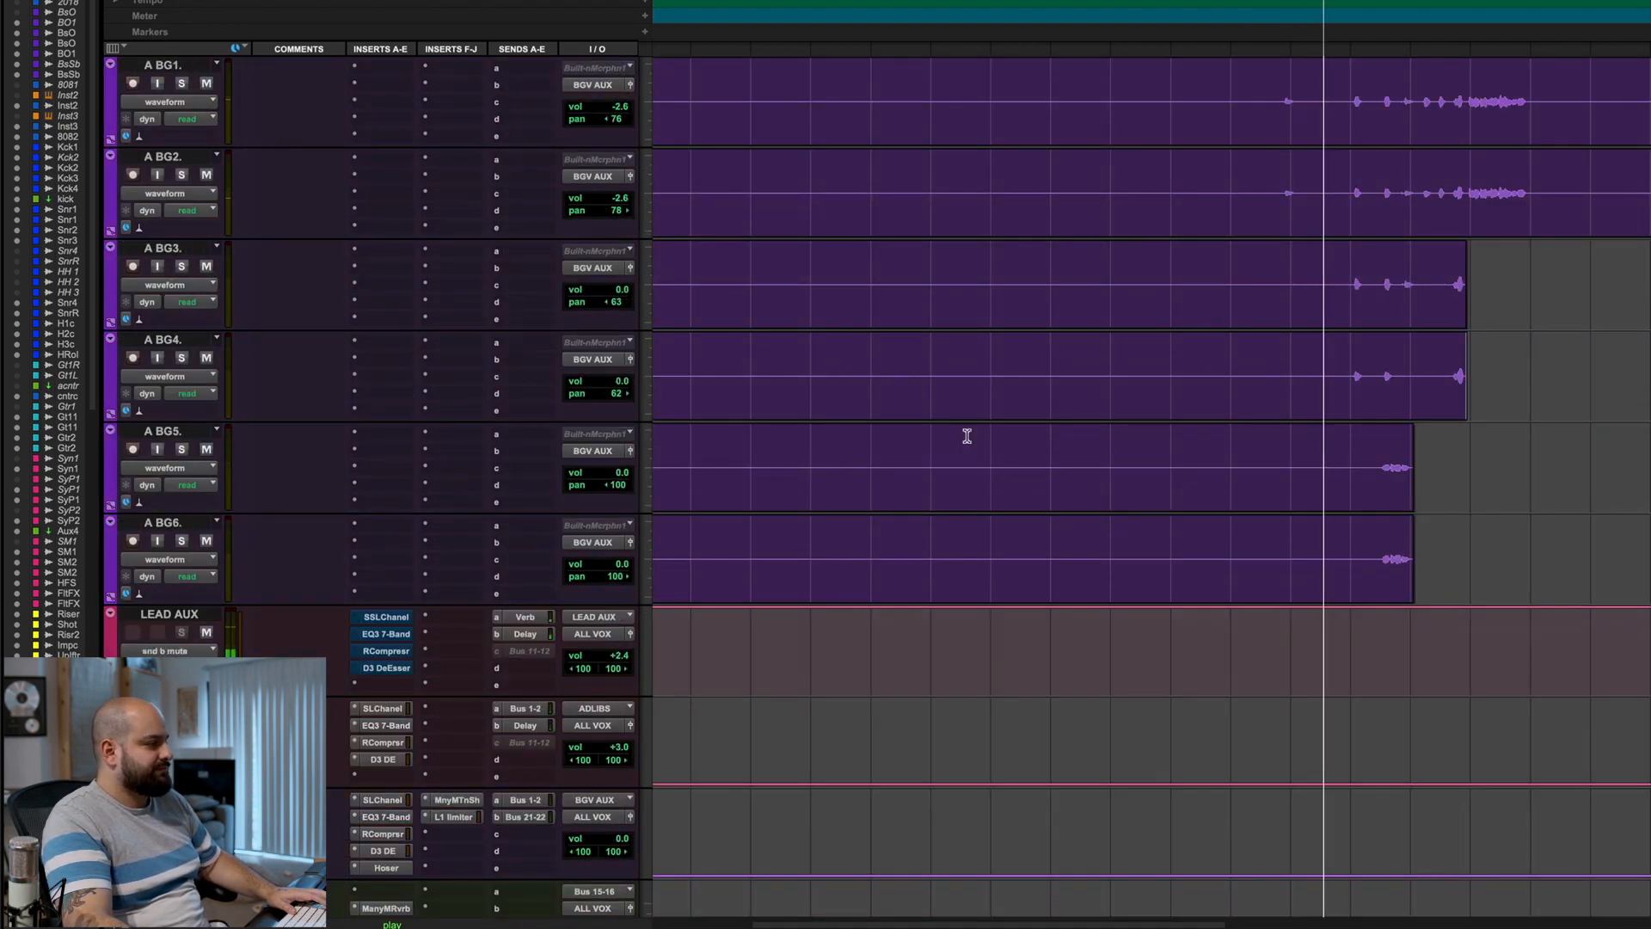
{"action": "key", "text": "space"}
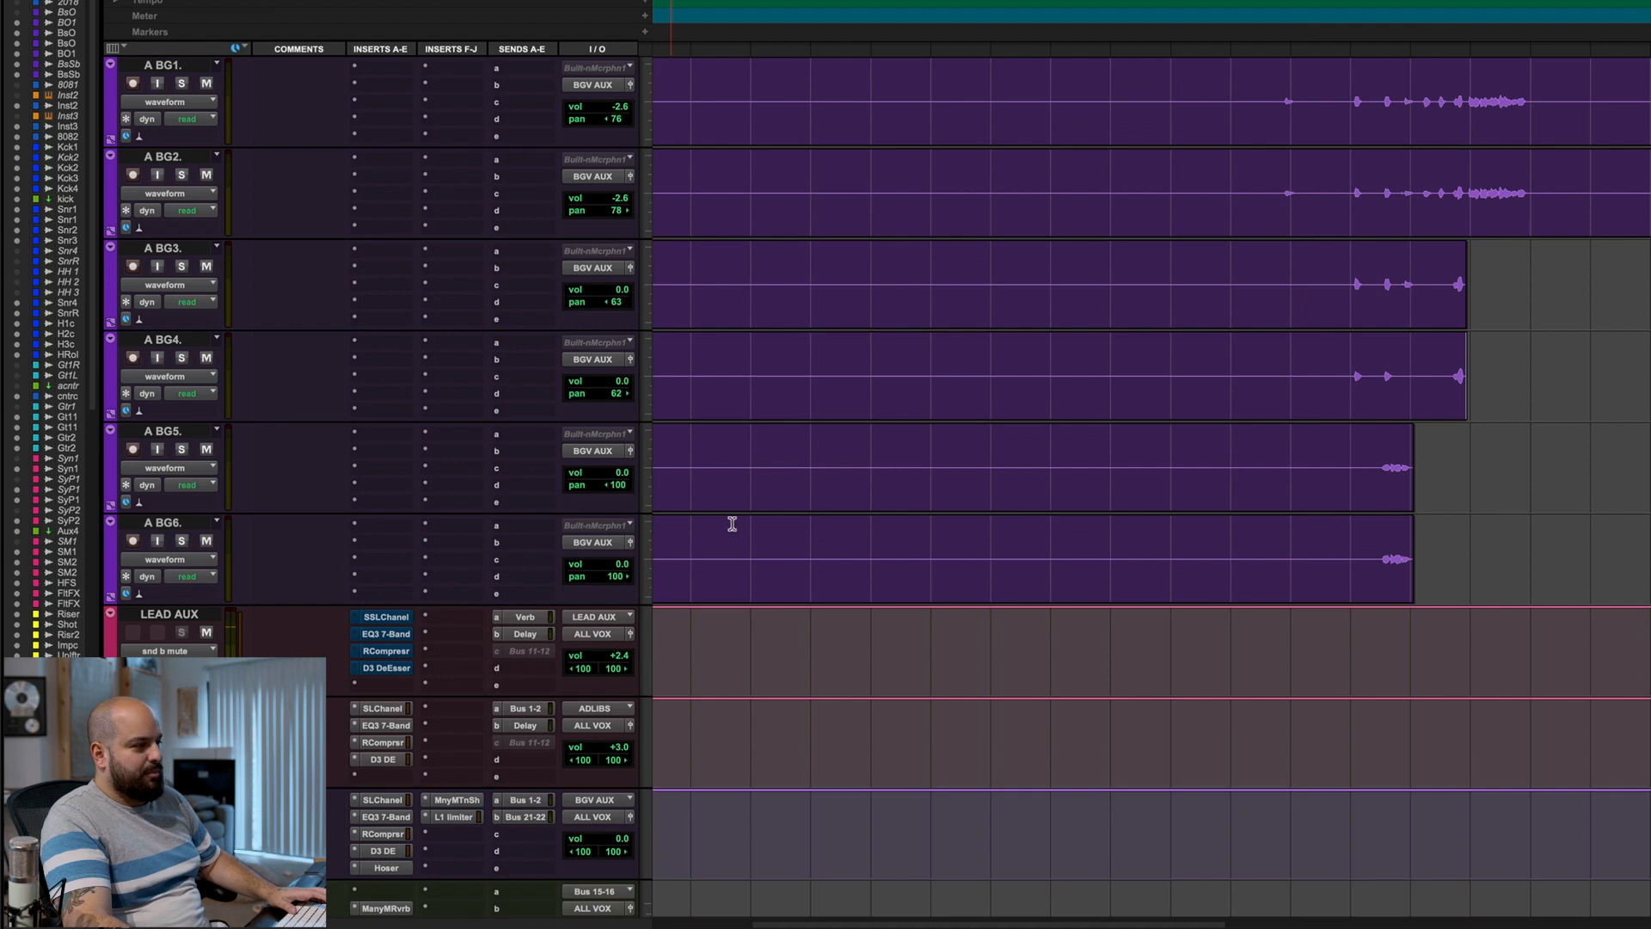
{"action": "key", "text": "space"}
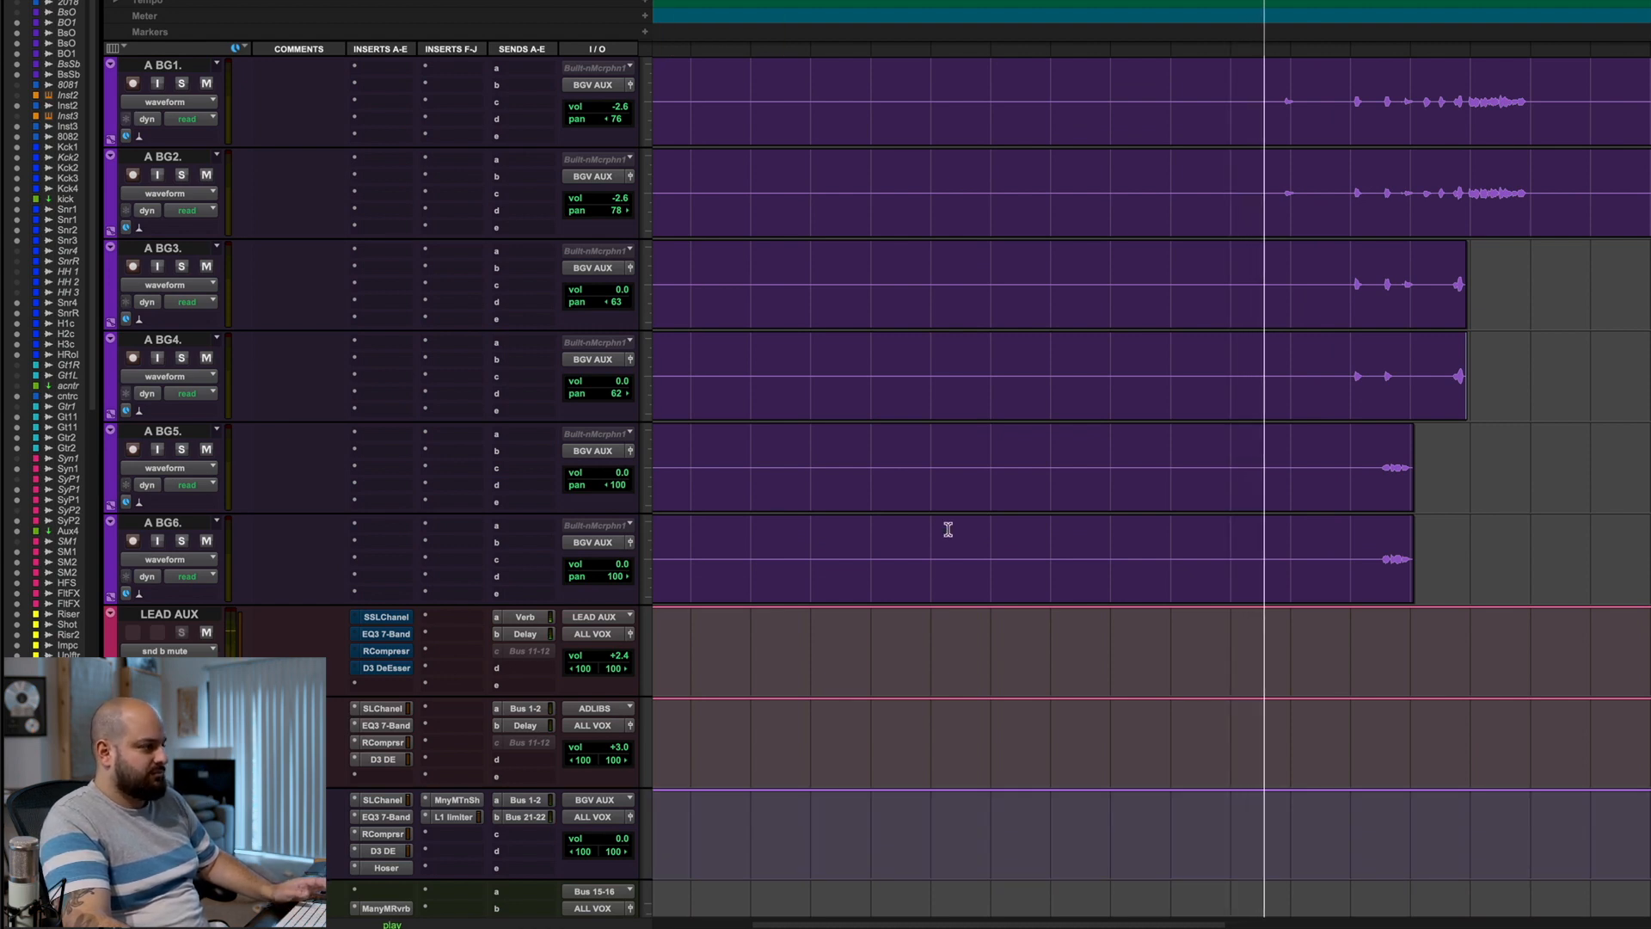
{"action": "scroll", "coordinate": [948, 529], "scroll_direction": "down", "scroll_amount": 8}
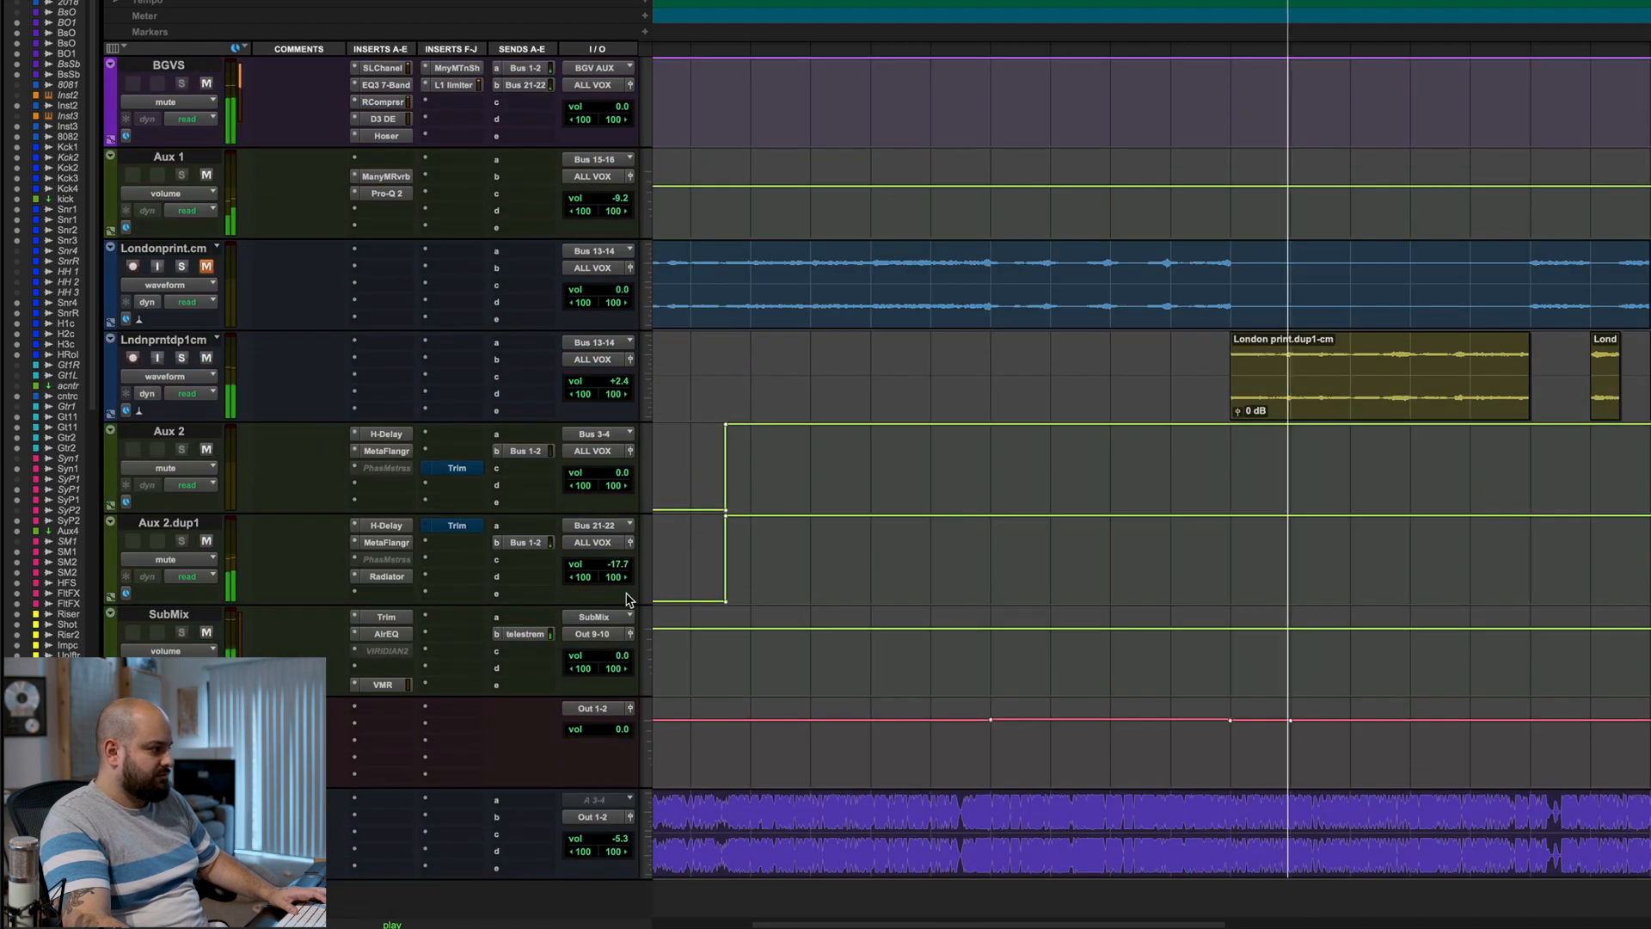